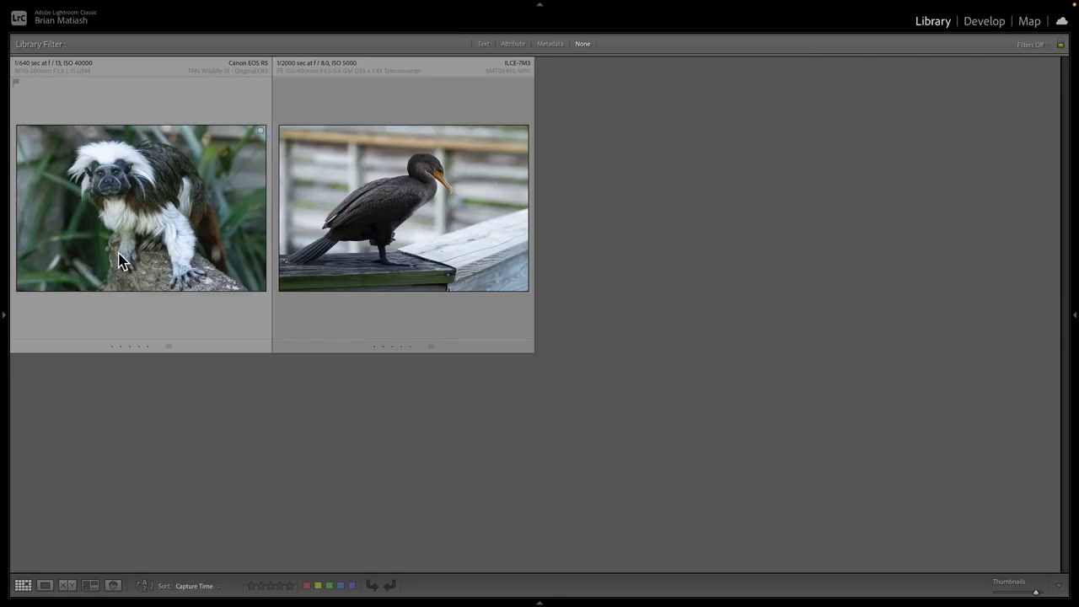
# View the tamarin photo large in Loupe, zoomed on its face, then zoom back out to Fit
pyautogui.doubleClick(118, 253)
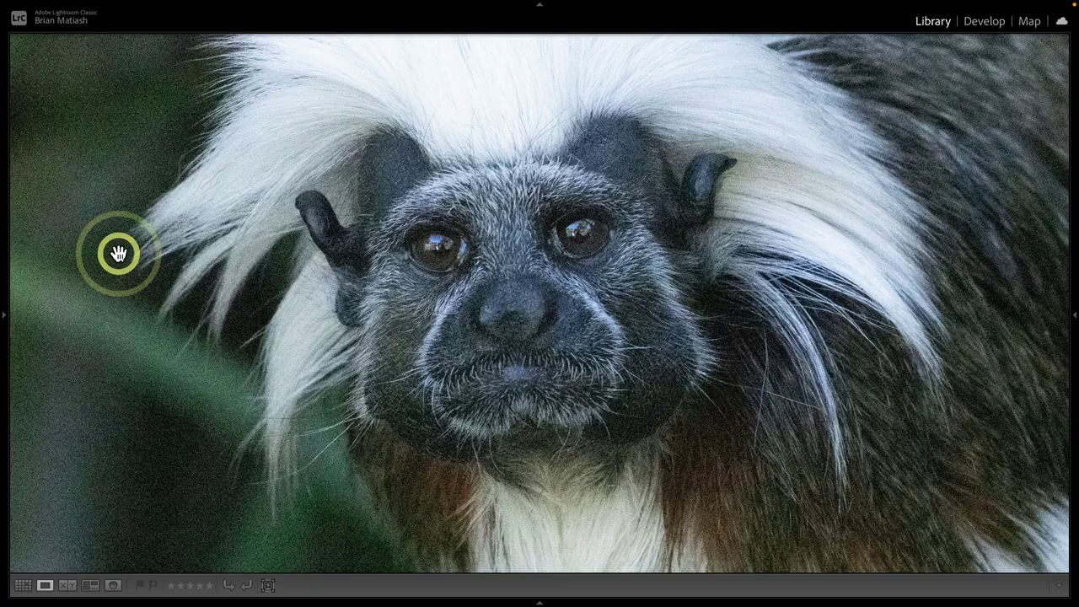
pyautogui.click(430, 260)
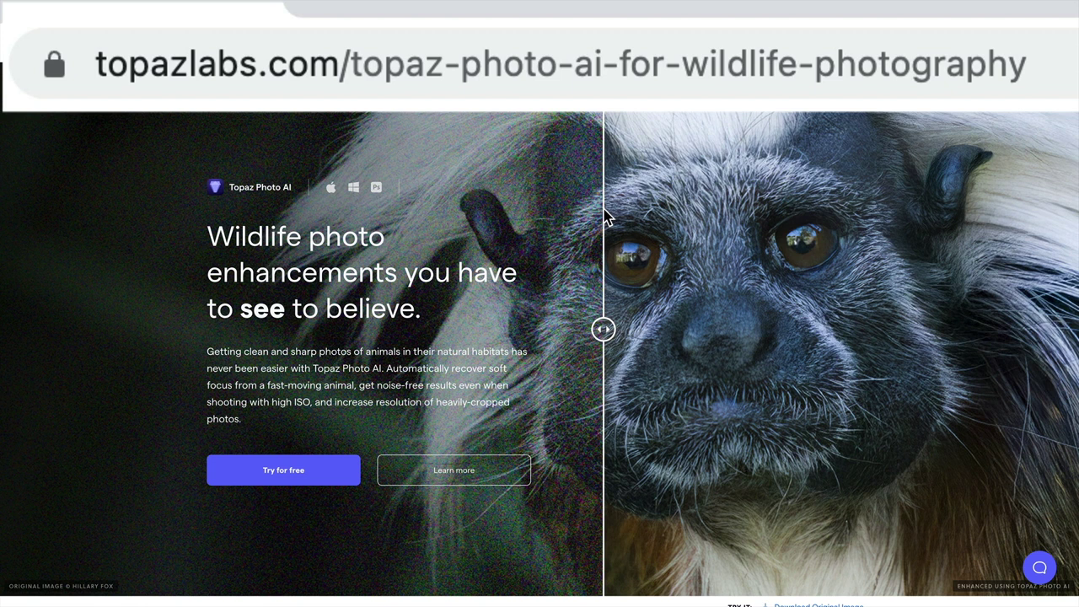
# Review the Topaz before/after tamarin comparison, then show Lightroom's Metadata panel (ISO 40000, 182 mm, f/13)
pyautogui.scroll(-4, 605, 212)
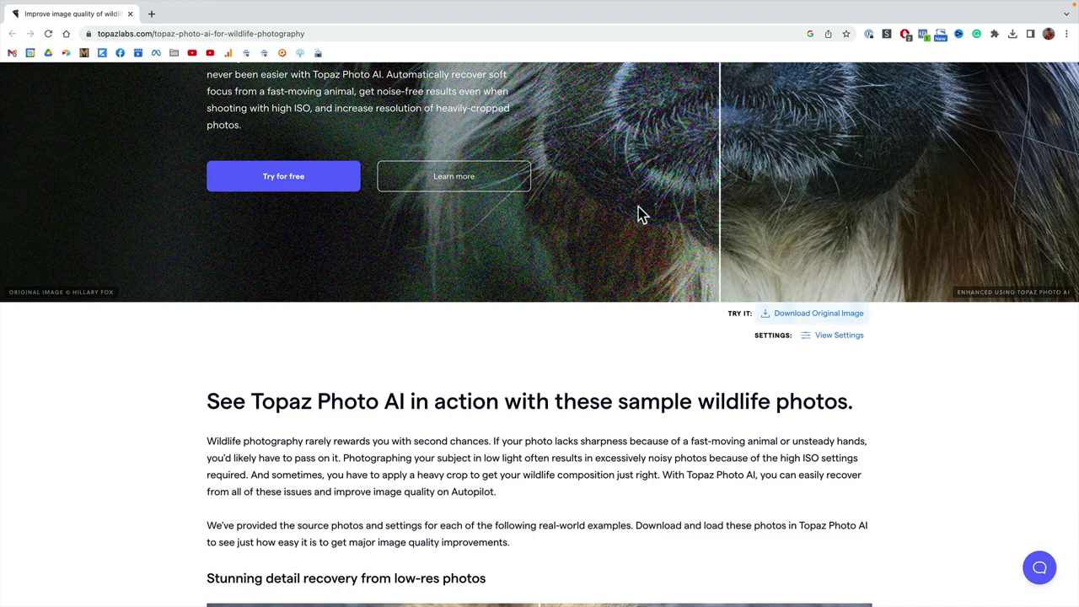
pyautogui.scroll(4, 638, 212)
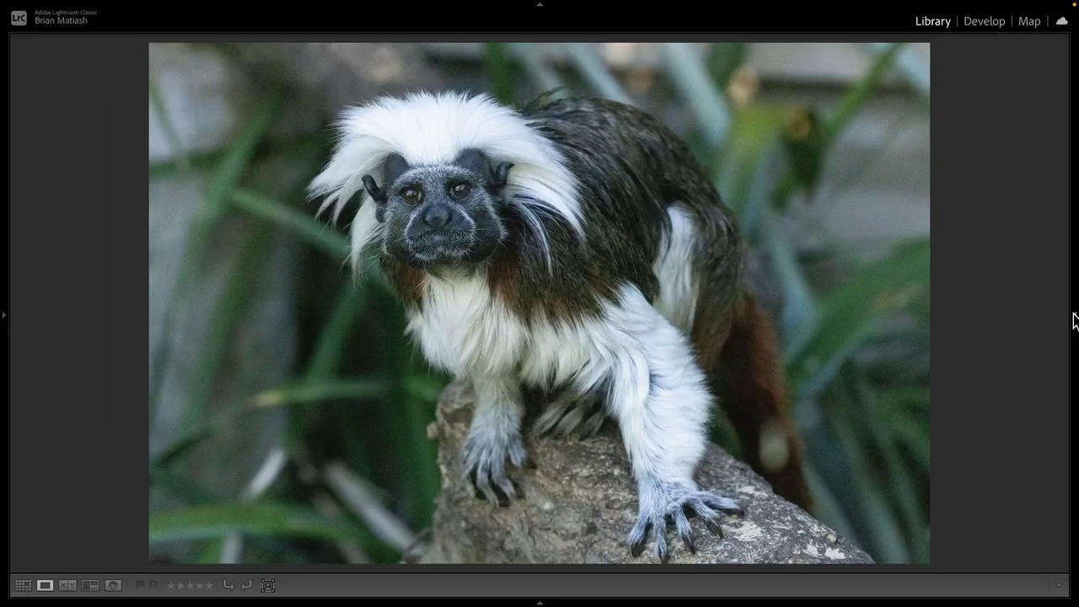
pyautogui.click(1073, 316)
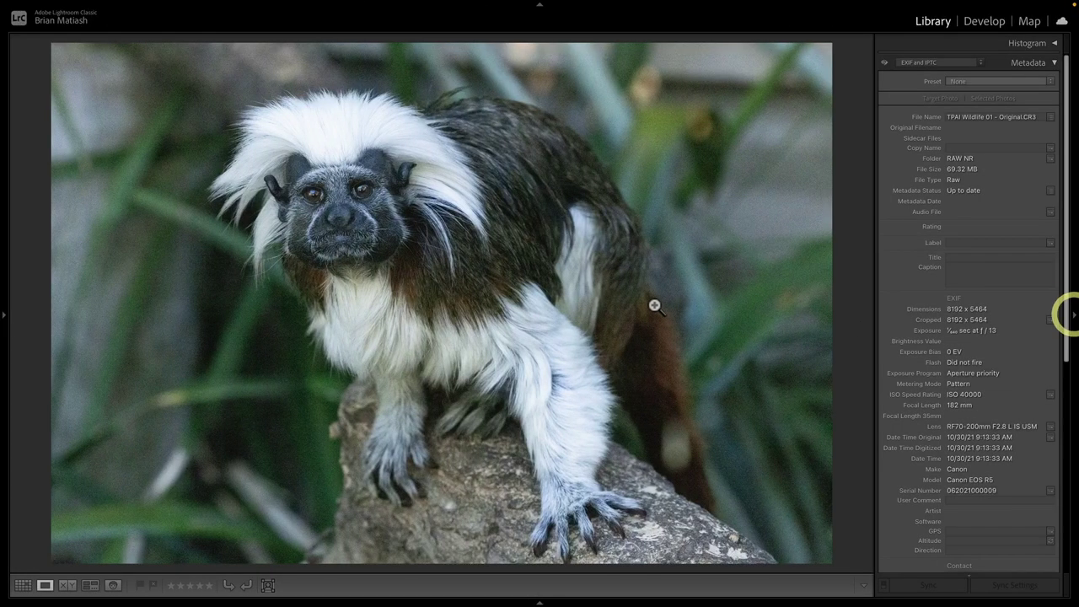
pyautogui.click(351, 195)
pyautogui.scroll(2, 427, 242)
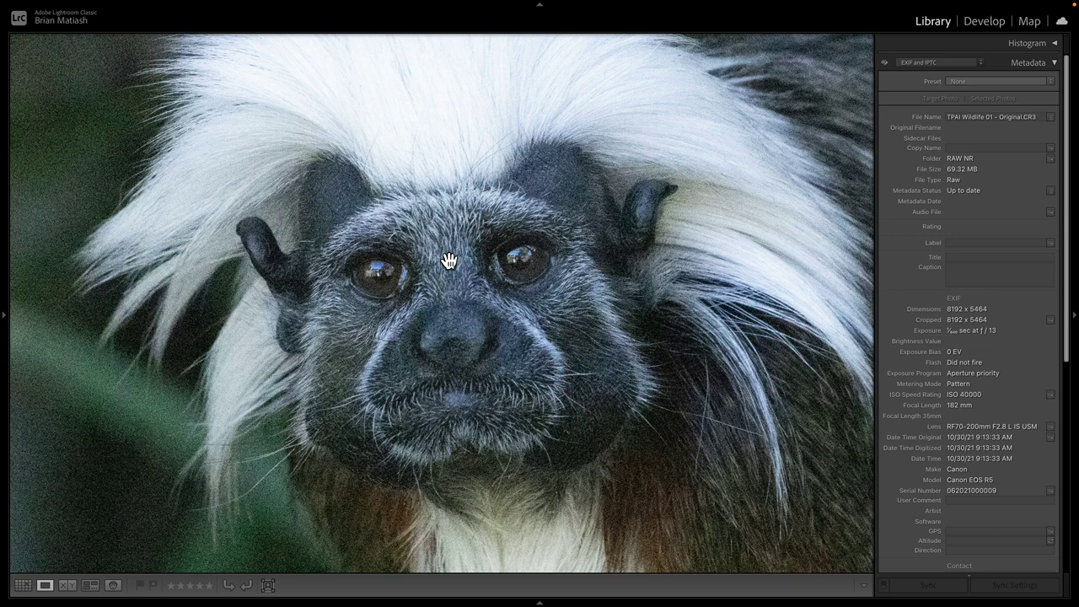
pyautogui.scroll(-1, 449, 261)
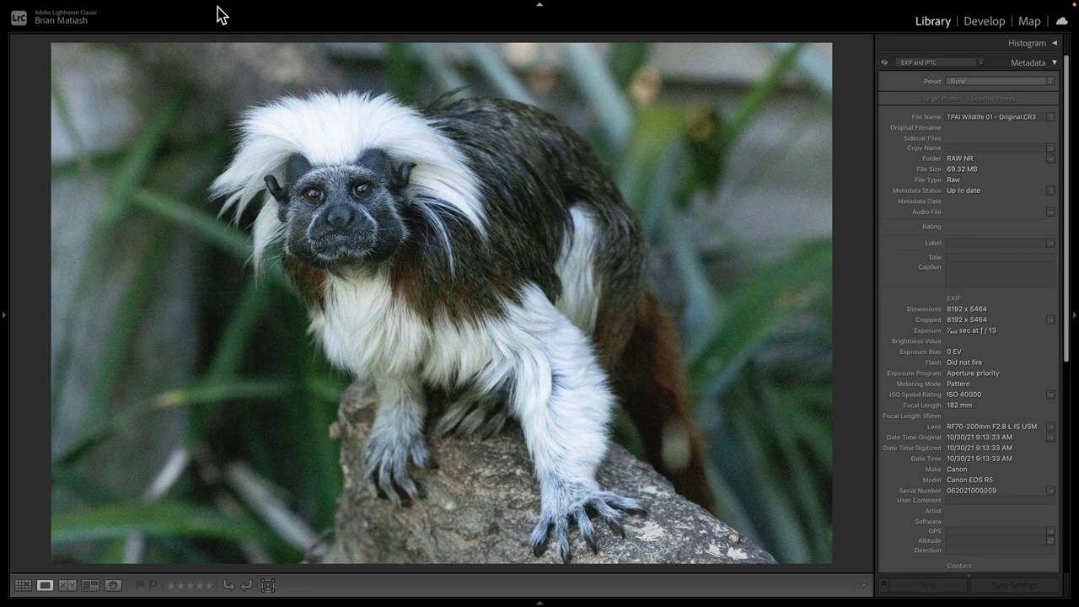
# Look through the File menu toward the plug-in extras and dismiss it without running anything
pyautogui.moveTo(149, 7)
pyautogui.click(112, 7)
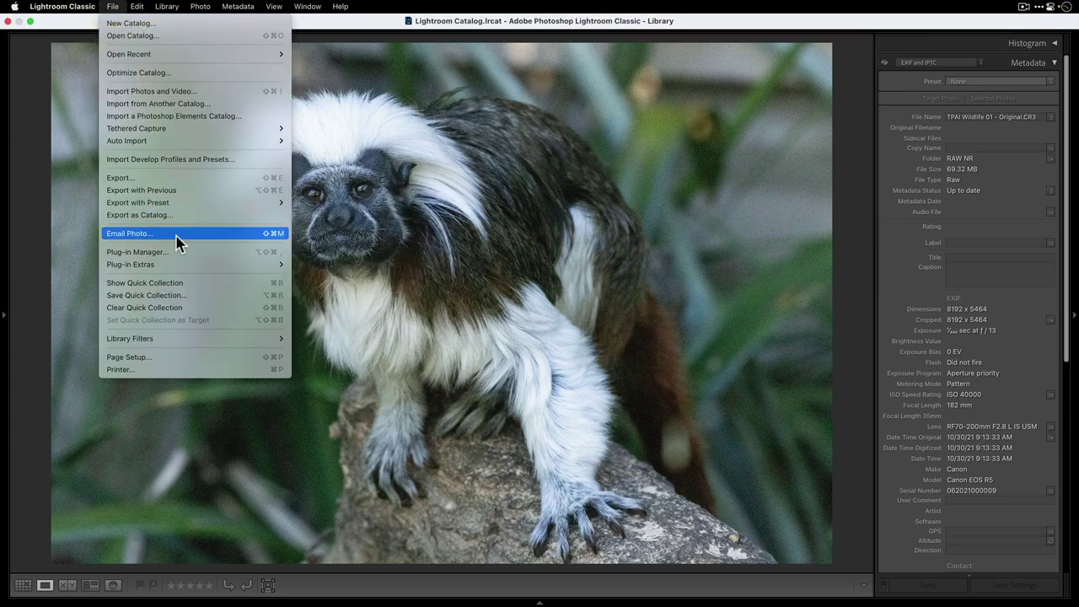
pyautogui.moveTo(197, 267)
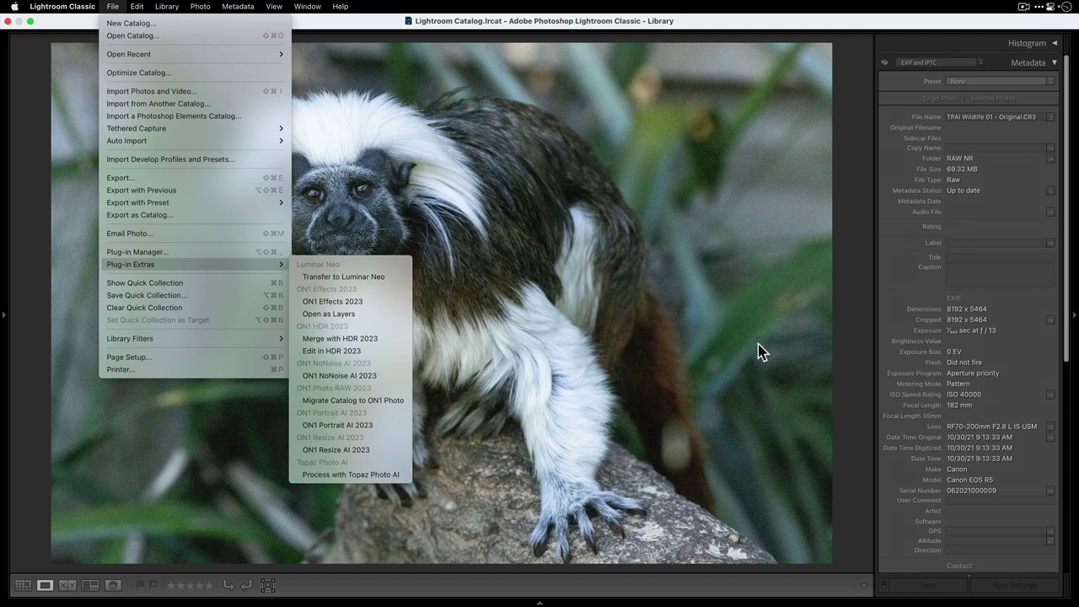
pyautogui.click(846, 287)
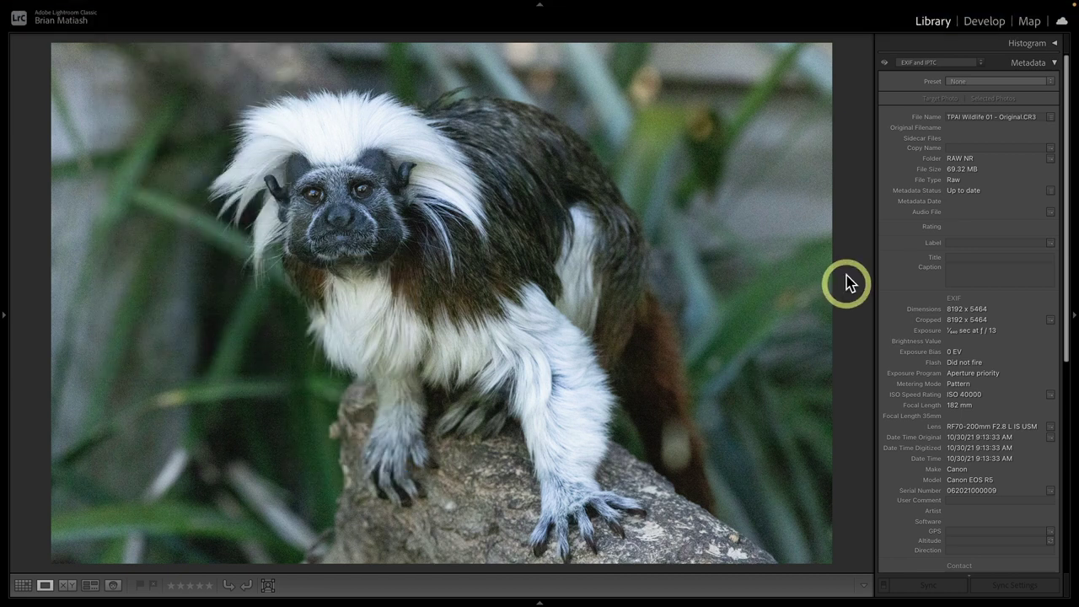
# In Develop with side panels shown, raise Exposure to +0.45 and Vibrance to +15
pyautogui.click(976, 22)
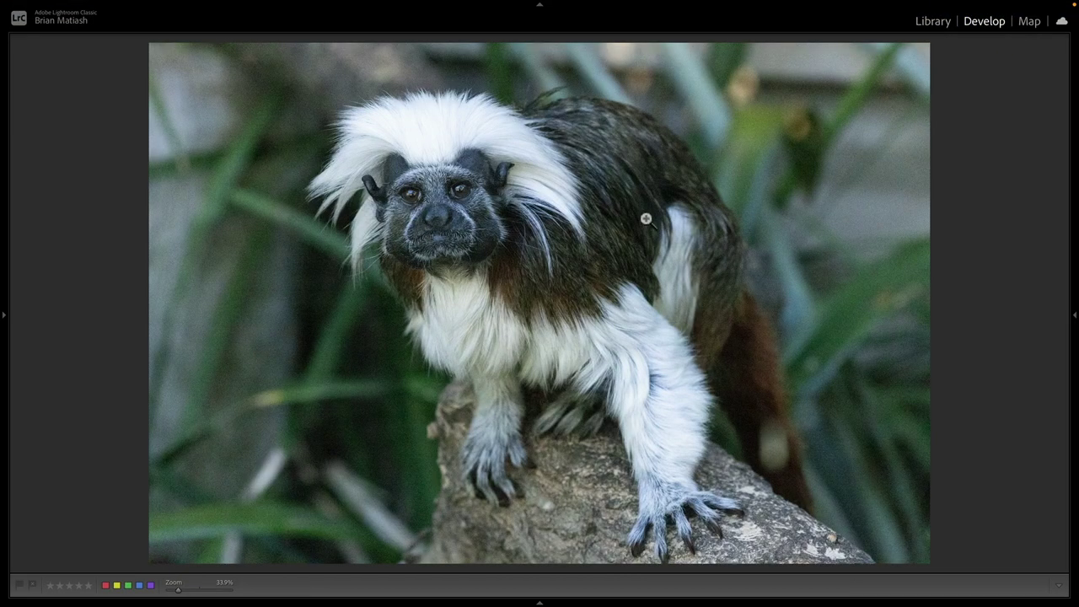
pyautogui.press('Tab')
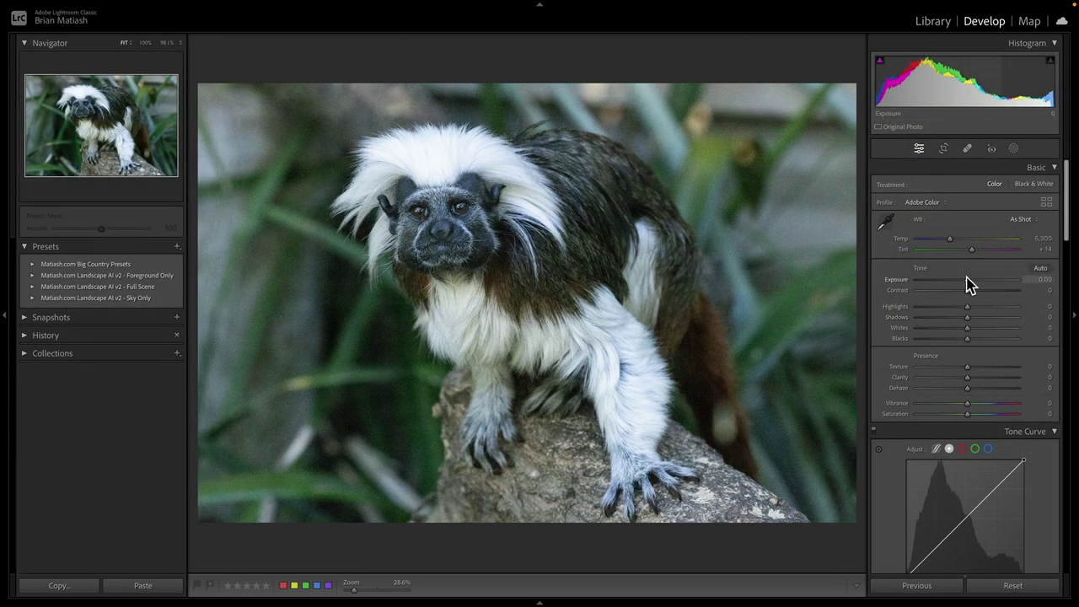
pyautogui.moveTo(968, 285); pyautogui.dragTo(972, 292)
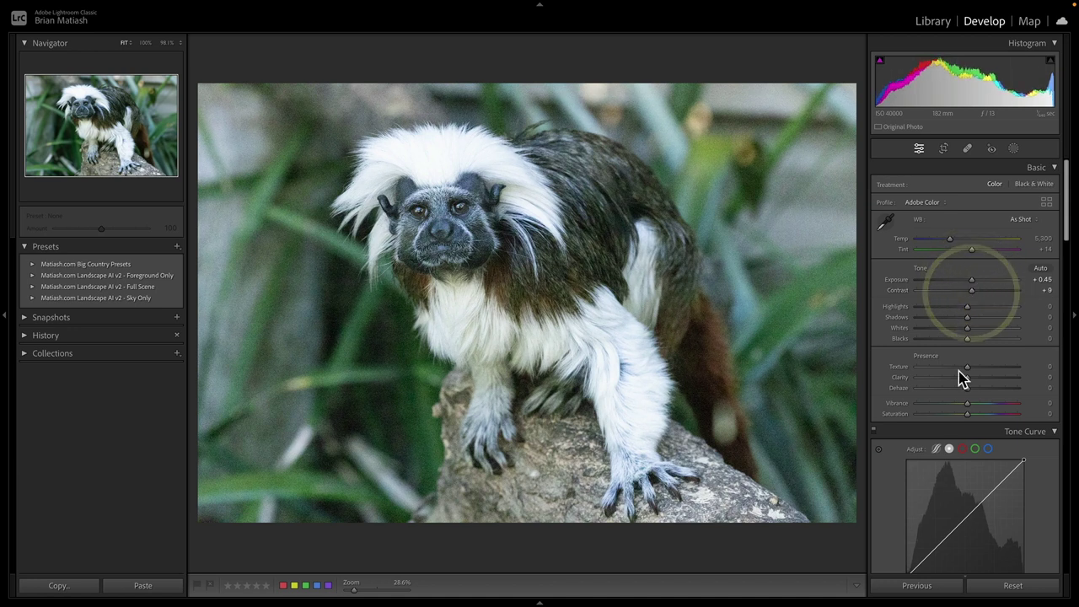
pyautogui.moveTo(967, 403); pyautogui.dragTo(973, 405)
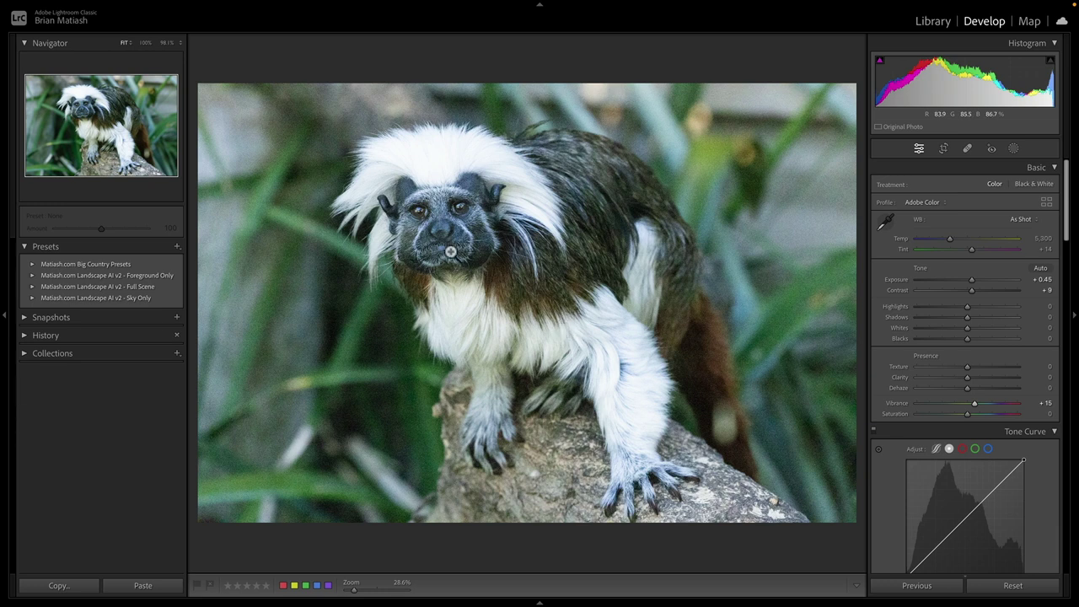
# Process the tamarin raw with Topaz Photo AI and toggle between the noisy original and denoised preview
pyautogui.click(114, 6)
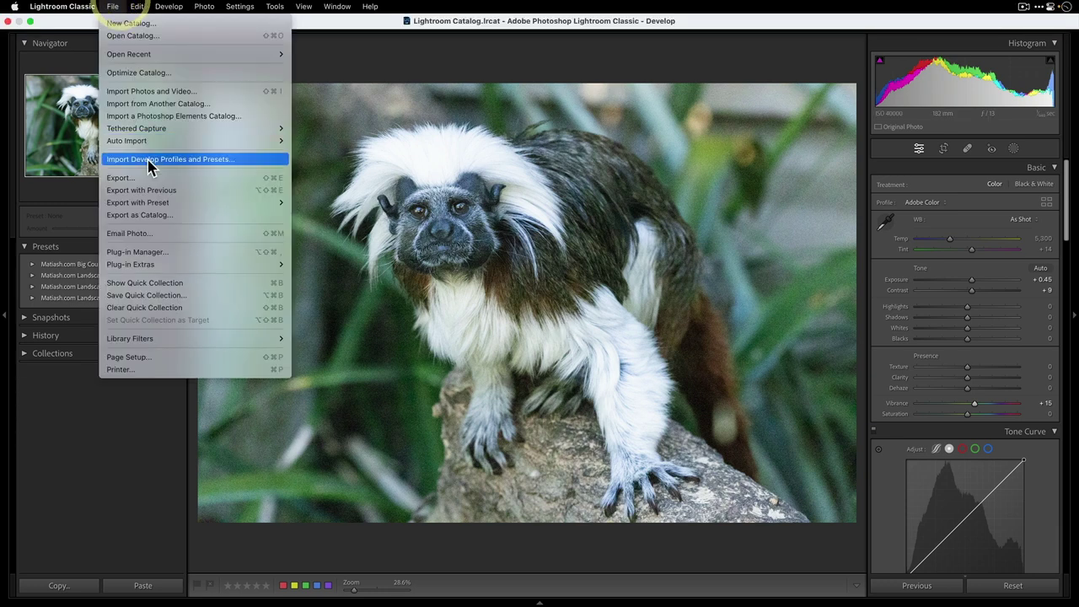
pyautogui.moveTo(207, 266)
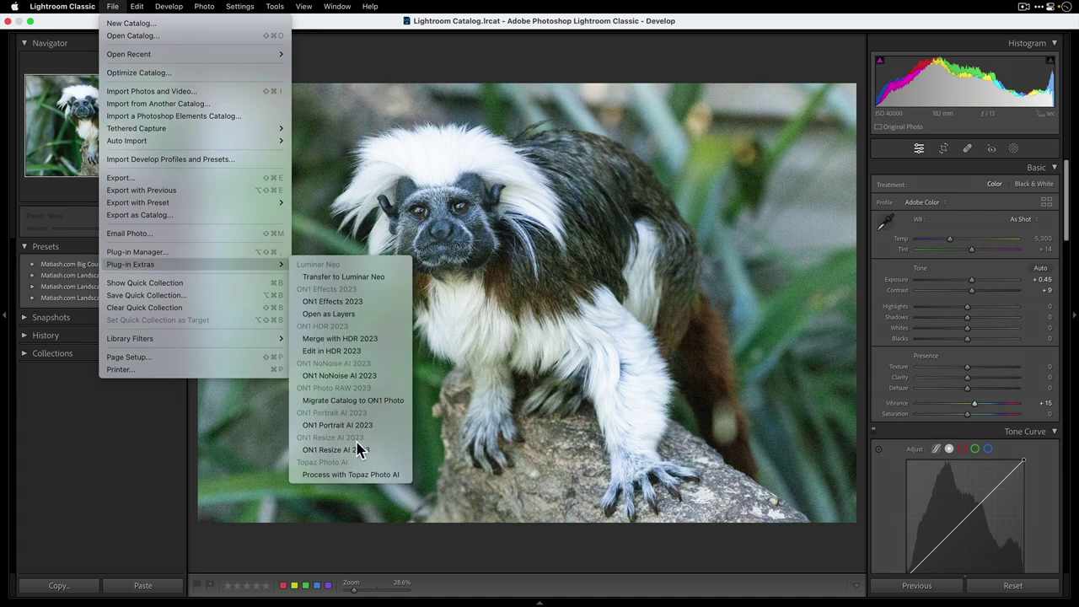
pyautogui.click(391, 476)
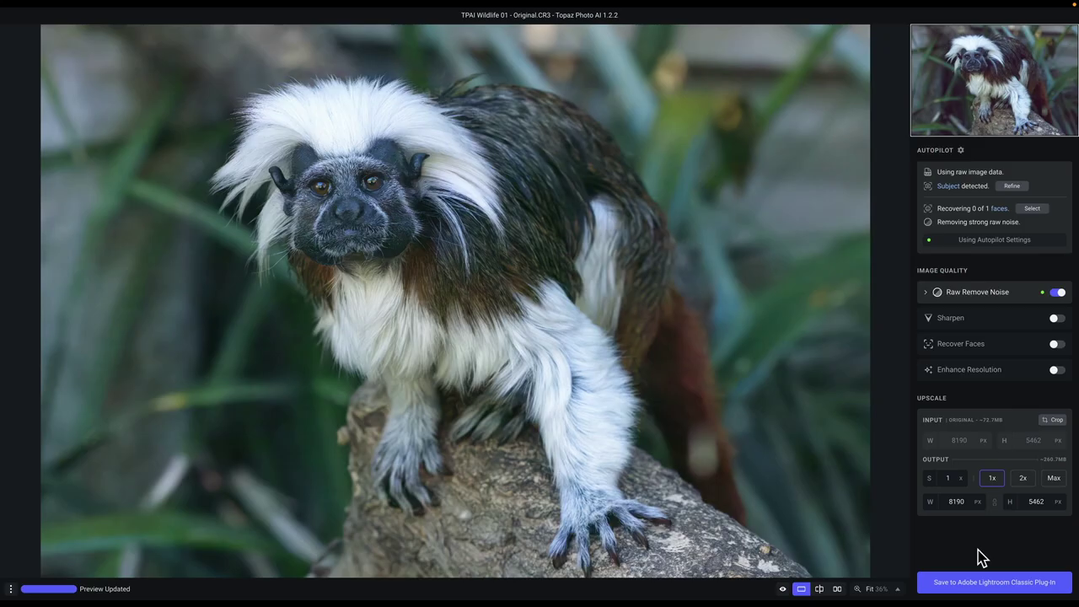
pyautogui.click(651, 252)
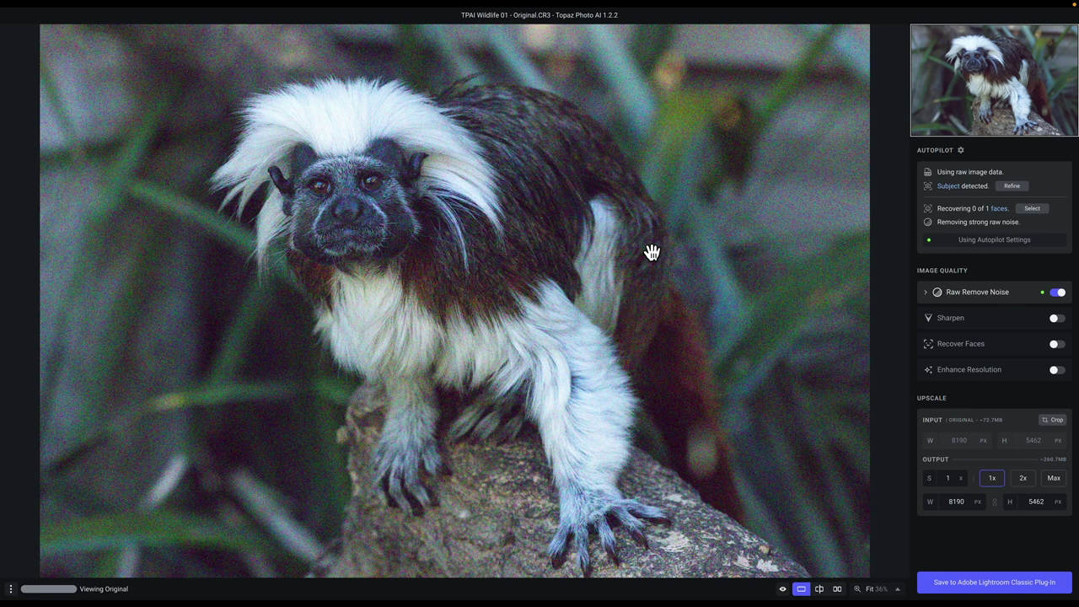
pyautogui.click(651, 253)
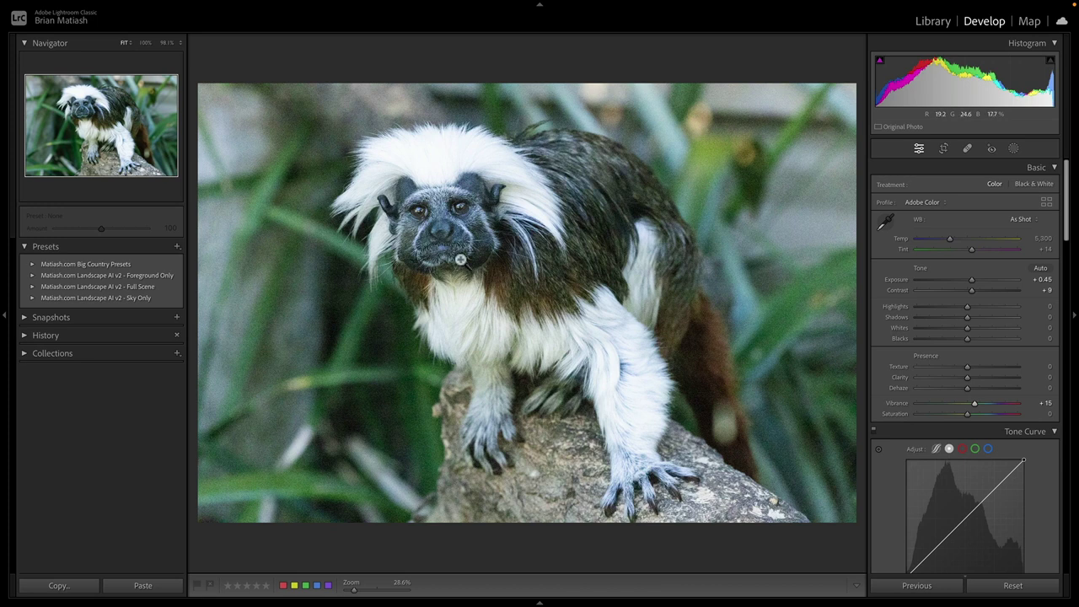
# Leave the Plug-in Extras menu unused and reset all Basic adjustments on the tamarin photo
pyautogui.click(112, 6)
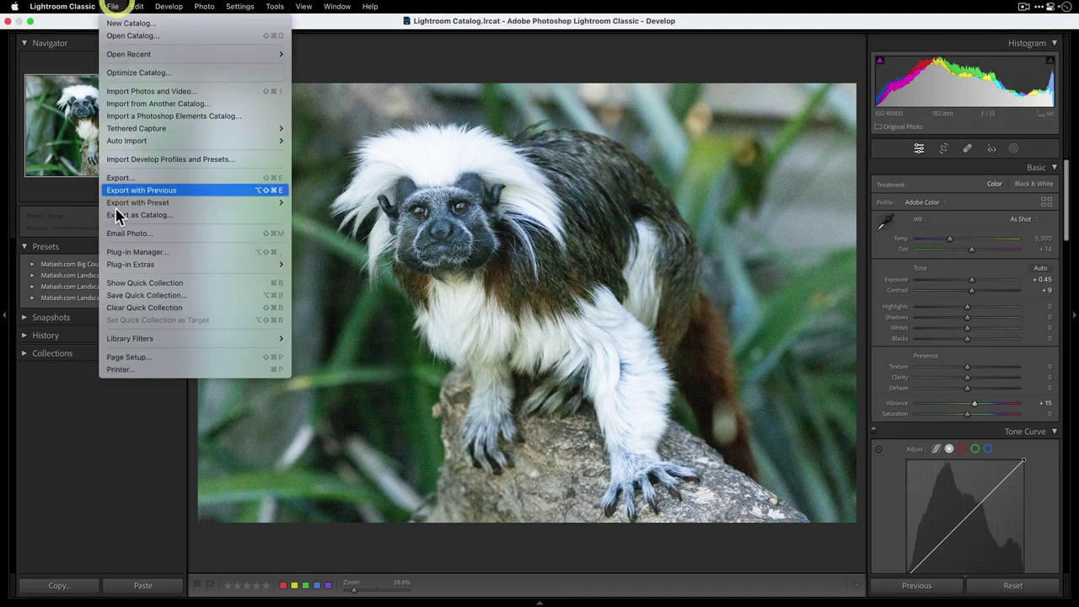
pyautogui.moveTo(150, 266)
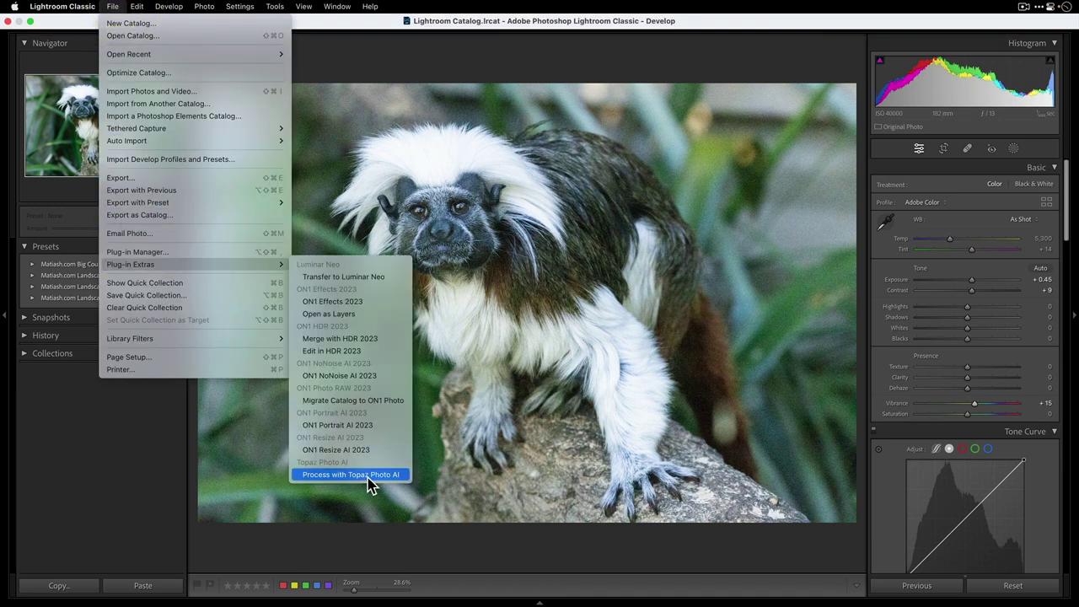
pyautogui.click(468, 548)
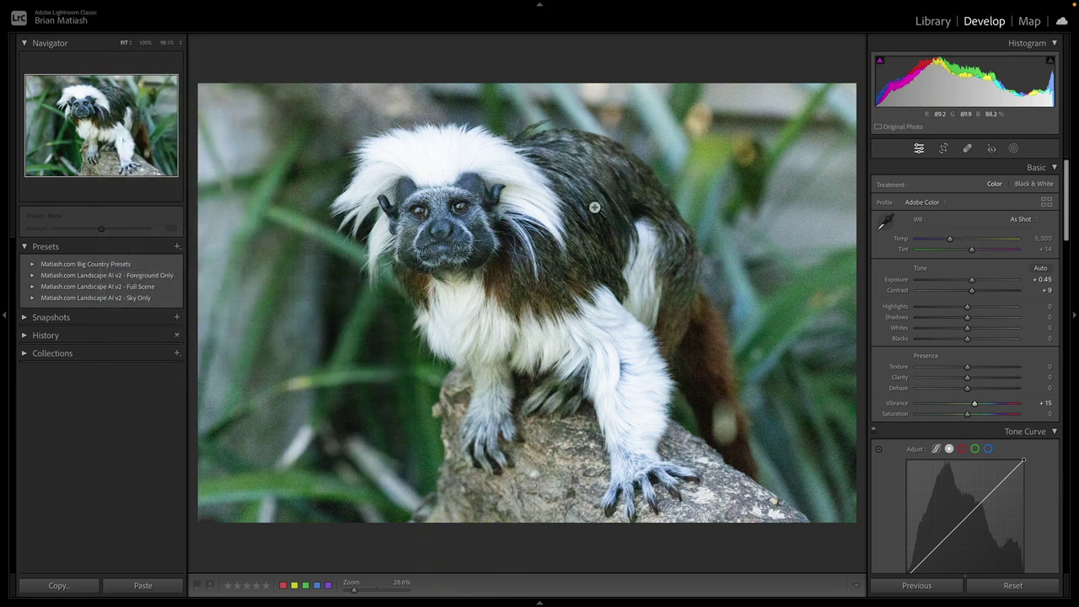
pyautogui.click(984, 585)
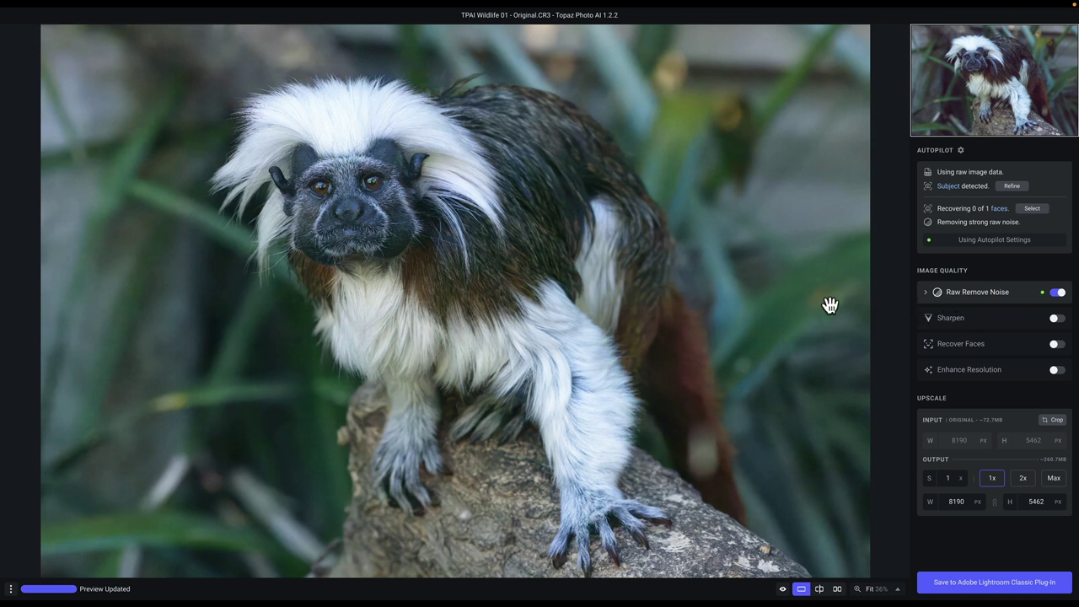
pyautogui.click(926, 293)
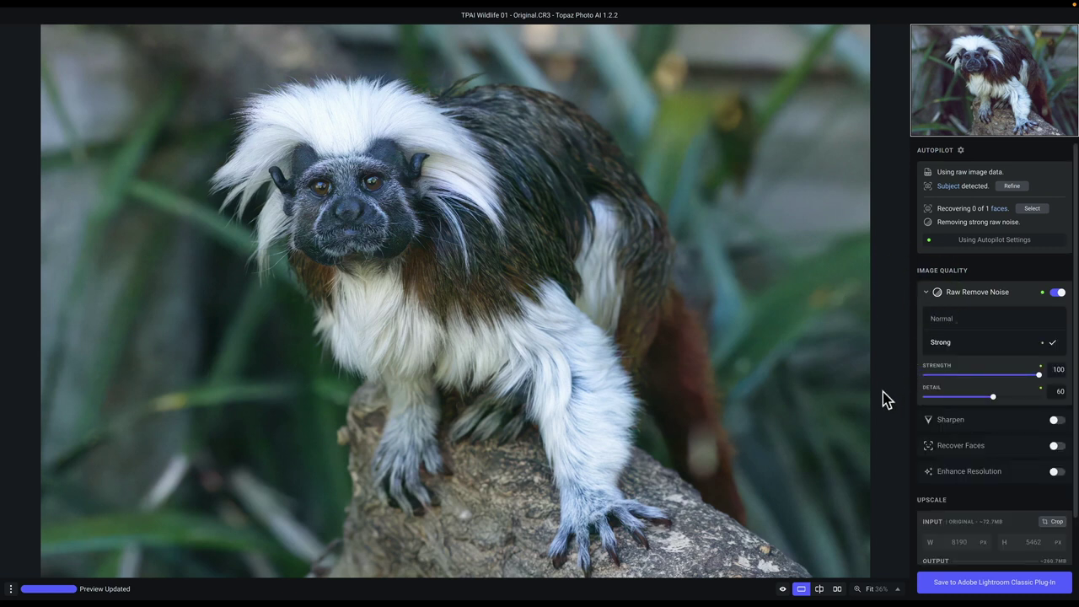
pyautogui.click(927, 295)
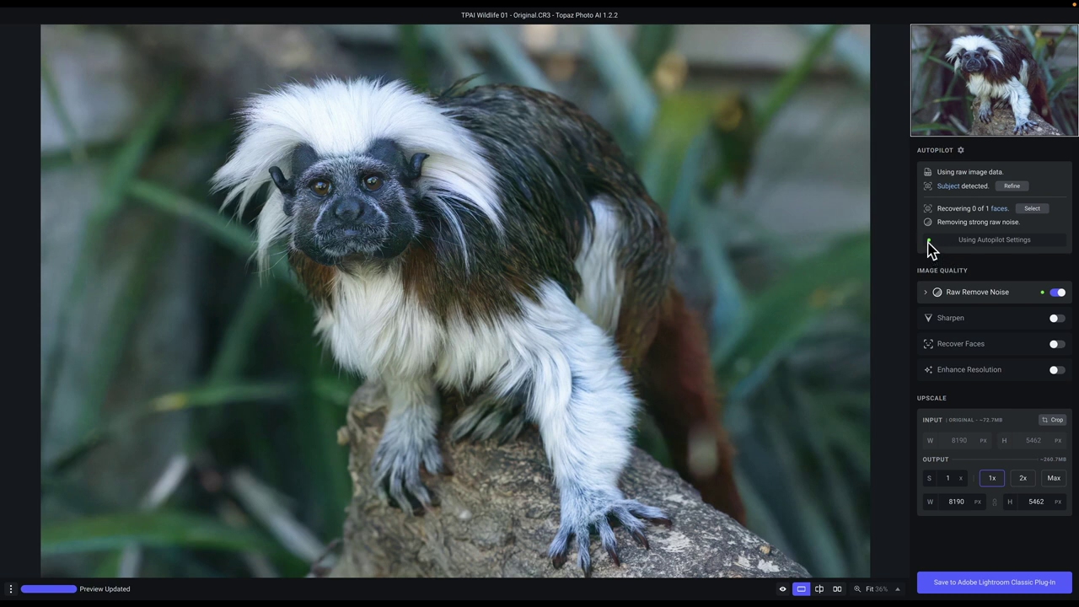
pyautogui.click(931, 293)
pyautogui.click(959, 396)
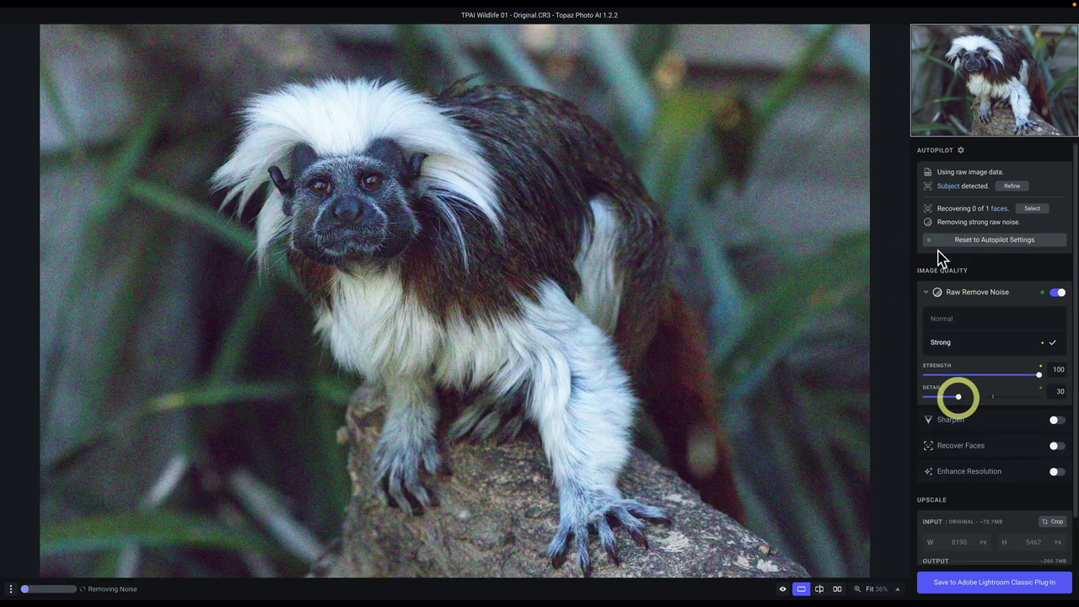
pyautogui.click(990, 241)
pyautogui.click(927, 292)
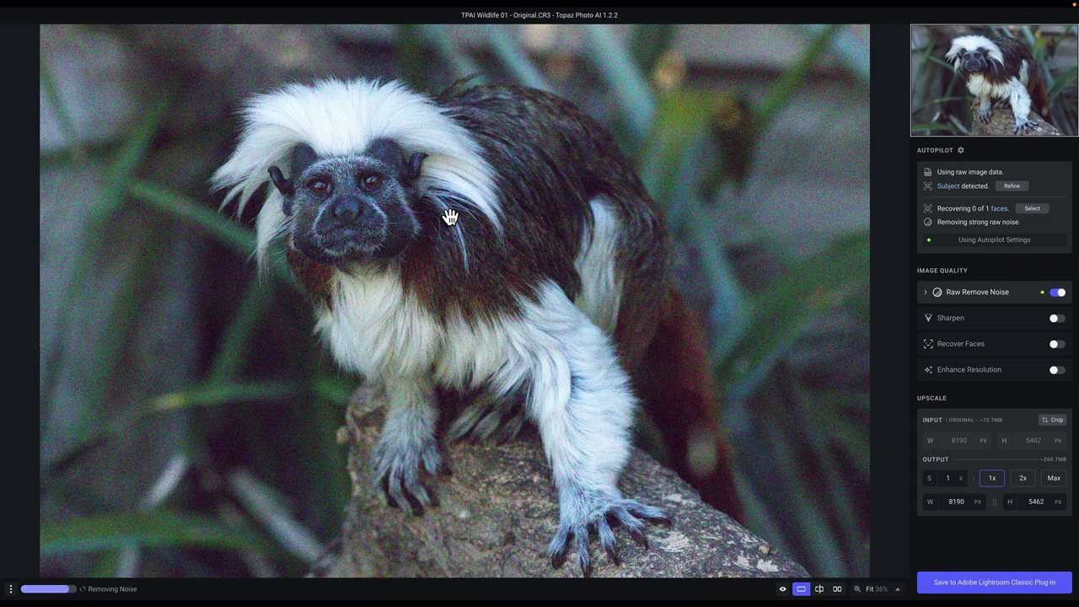
# Zoom the Topaz preview to 200% on the tamarin's face and compare original against noise-reduced
pyautogui.click(896, 589)
pyautogui.click(883, 548)
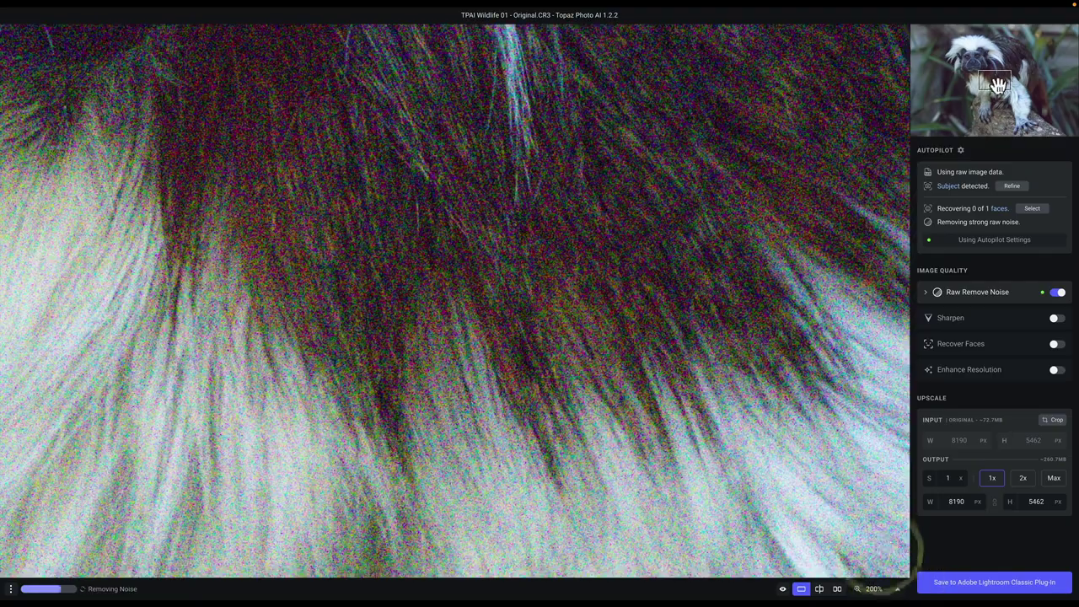
pyautogui.moveTo(997, 82); pyautogui.dragTo(973, 60)
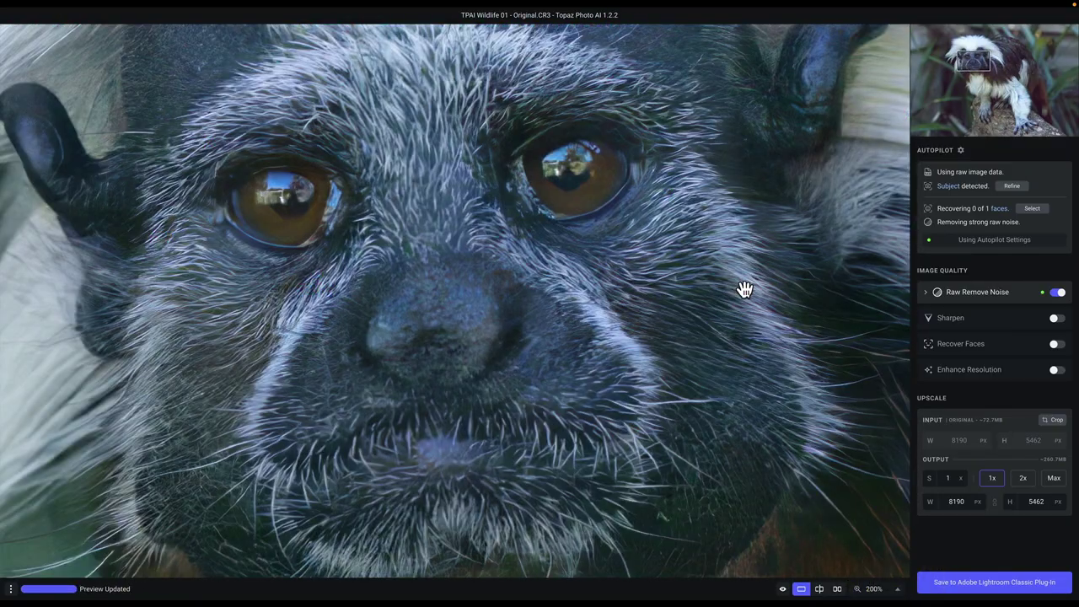
pyautogui.click(745, 289)
pyautogui.click(744, 288)
pyautogui.click(1002, 582)
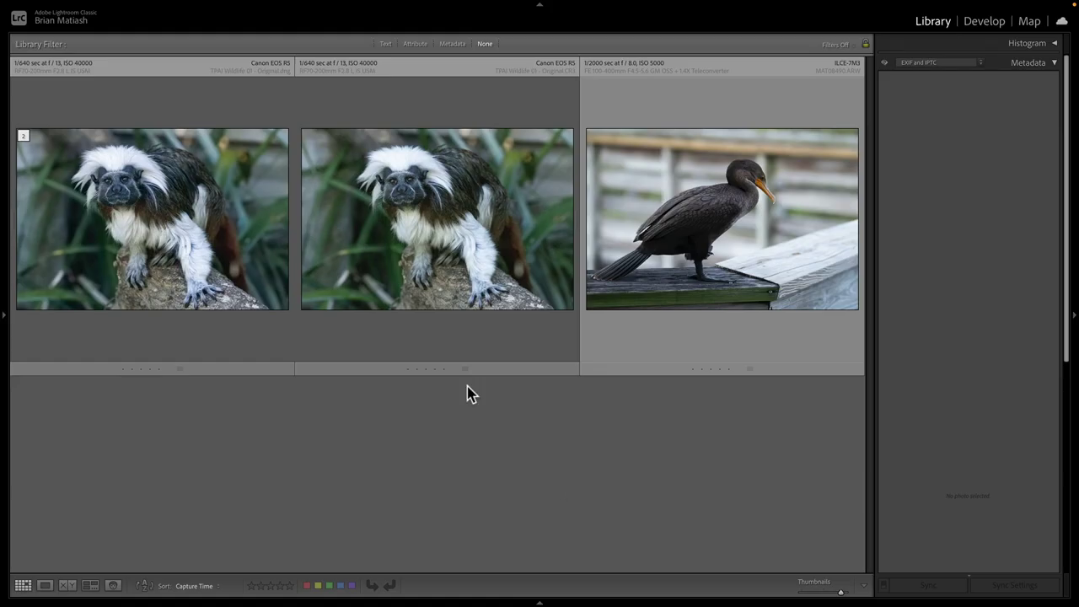
pyautogui.click(399, 251)
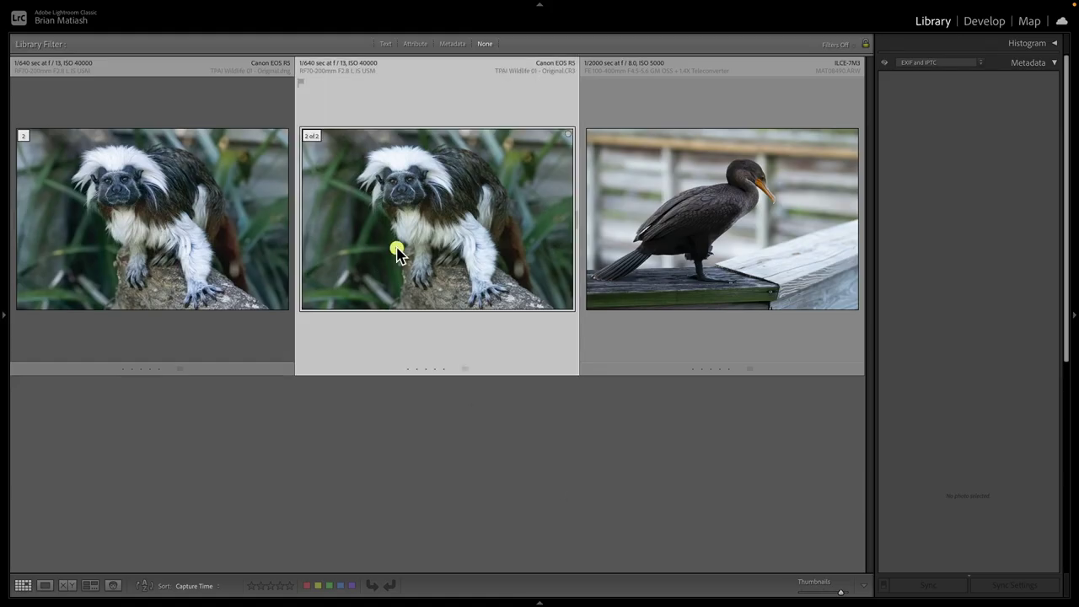
pyautogui.click(189, 207)
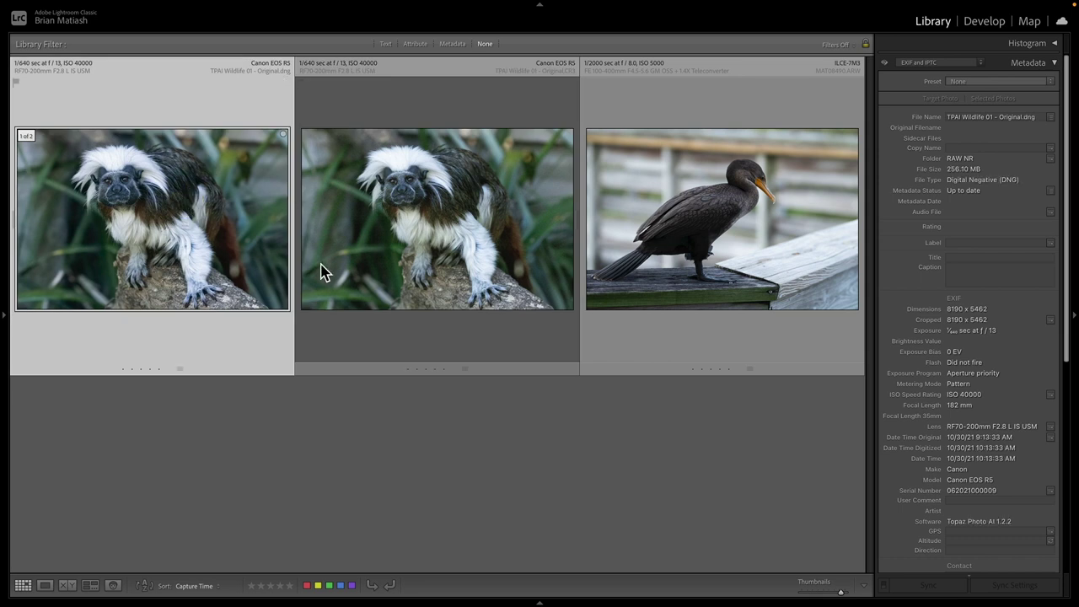
pyautogui.click(445, 270)
pyautogui.keyDown('ctrl'); pyautogui.click(199, 241); pyautogui.keyUp('ctrl')
pyautogui.press('c')
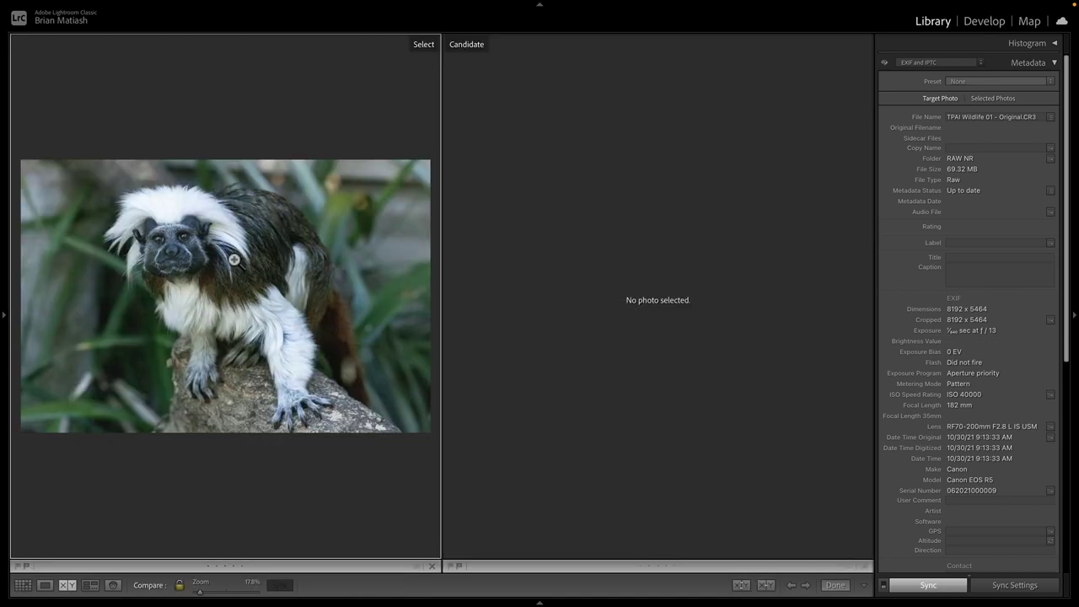
pyautogui.press('Tab')
pyautogui.click(212, 236)
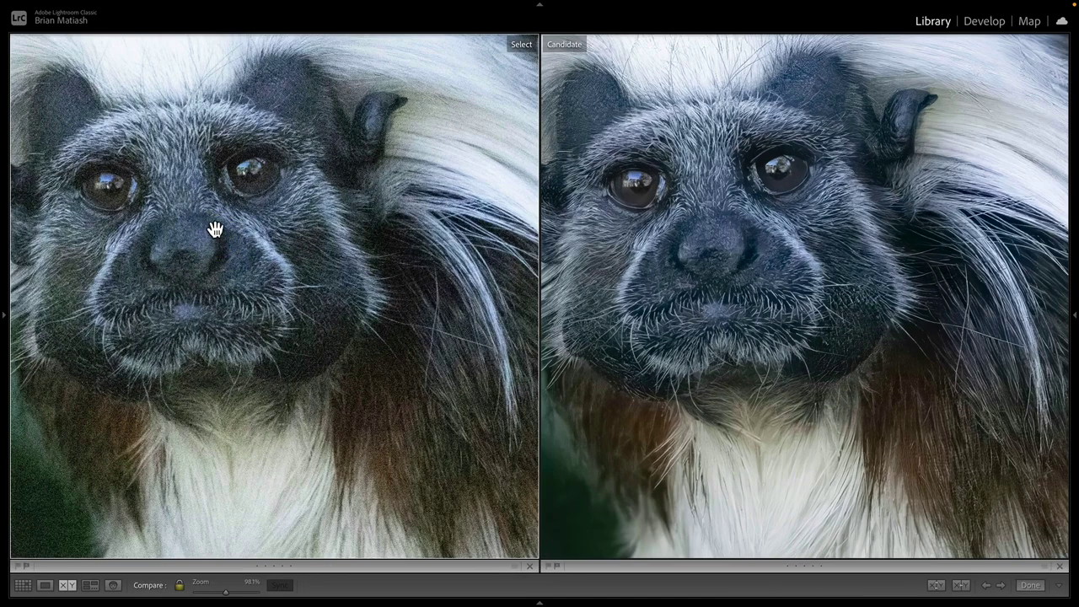
pyautogui.moveTo(212, 228); pyautogui.dragTo(309, 299)
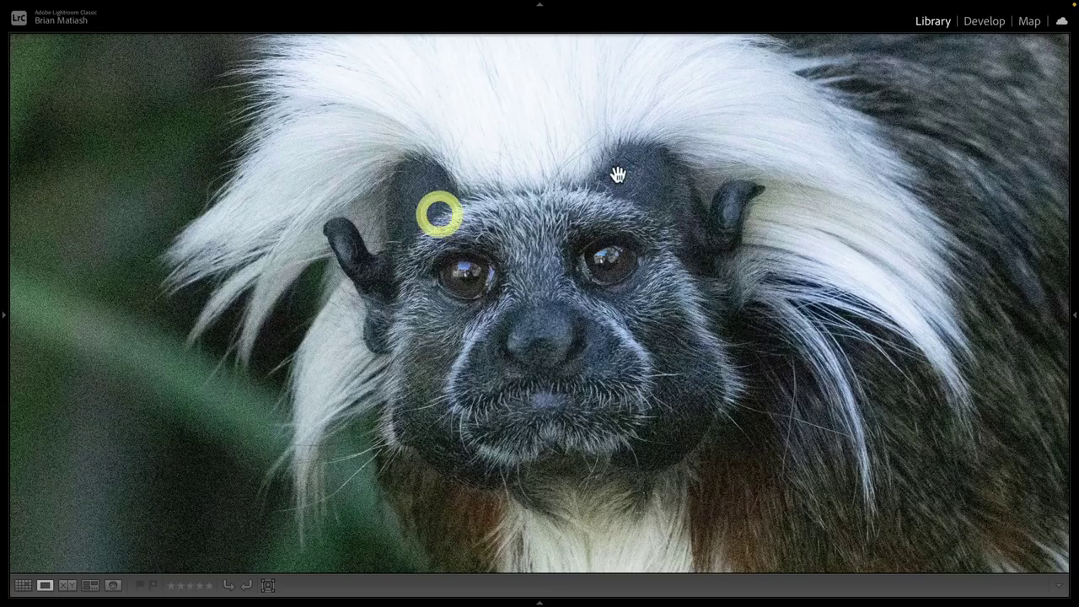
pyautogui.click(928, 119)
pyautogui.press('g')
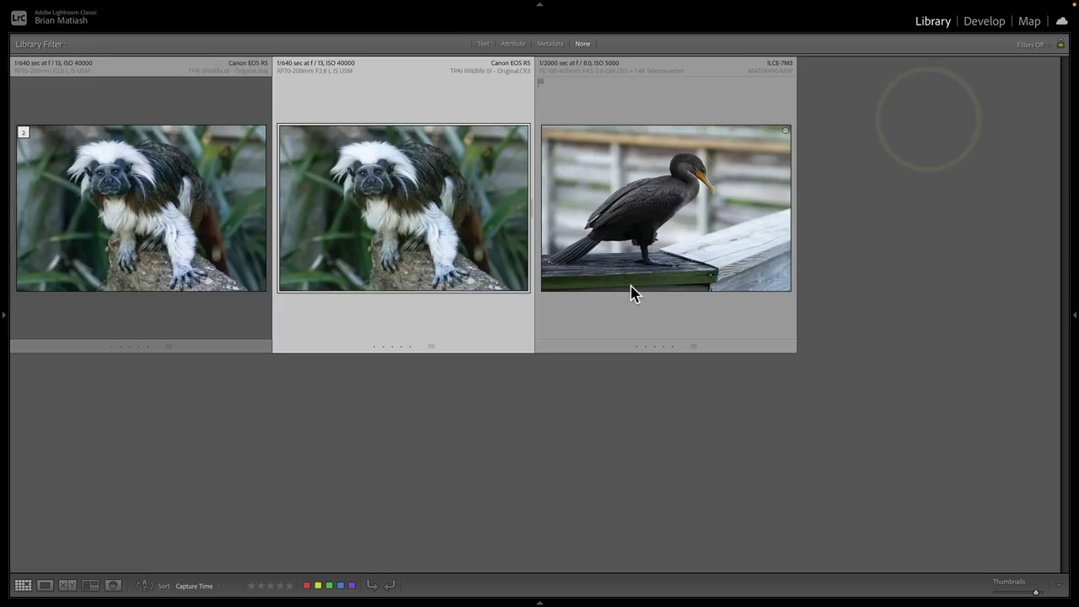
# Create a virtual copy of the raw CR3 tamarin, then open the second stacked version in Loupe
pyautogui.rightClick(470, 245)
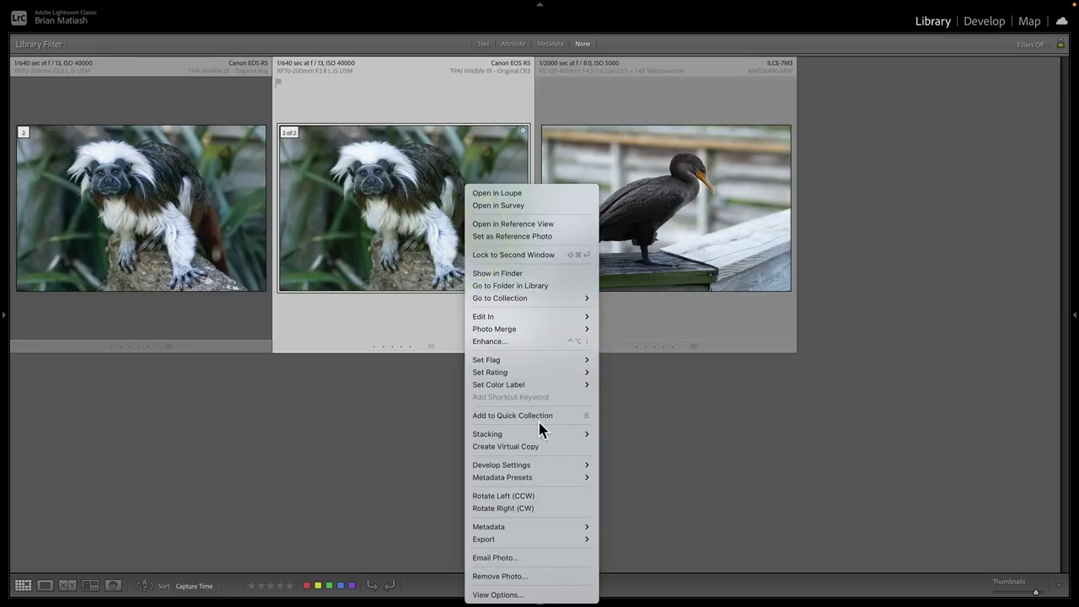
pyautogui.click(545, 446)
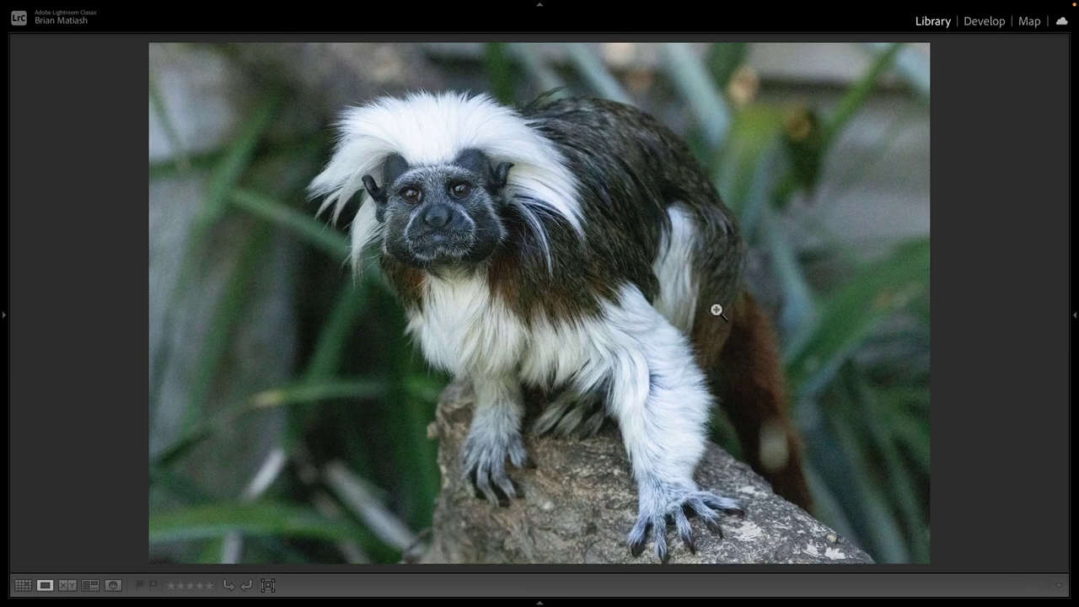
pyautogui.press('g')
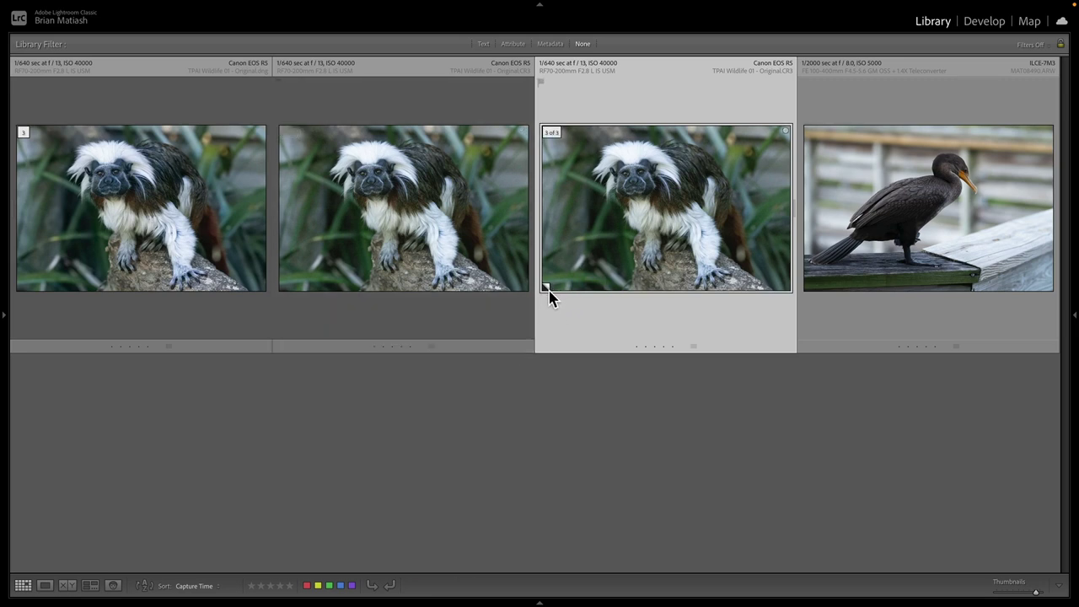
pyautogui.doubleClick(410, 258)
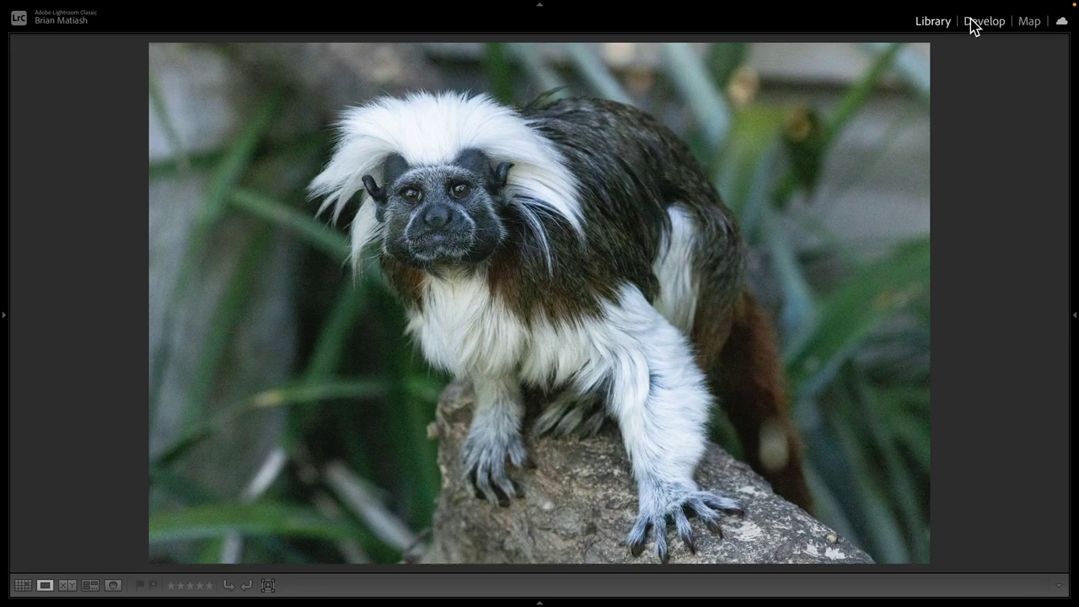
# Neutralize the white balance by sampling the tamarin's white fur with the WB eyedropper
pyautogui.click(978, 22)
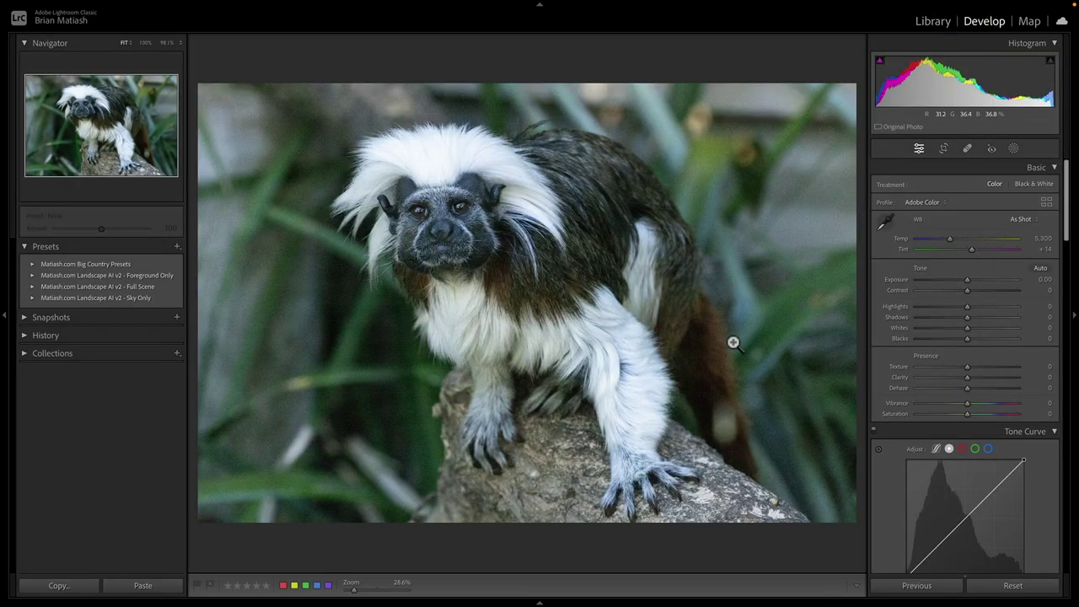
pyautogui.press('w')
pyautogui.click(642, 416)
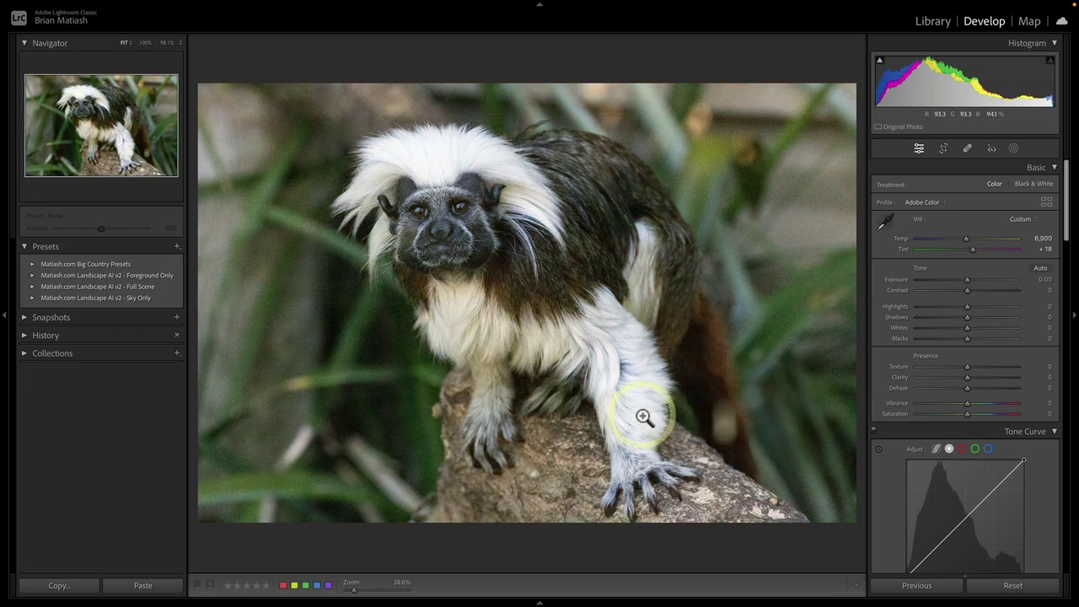
pyautogui.press('w')
pyautogui.click(607, 381)
# Set Exposure +0.25 and Contrast +9, add tone-curve points, and raise Vibrance to +16
pyautogui.click(969, 279)
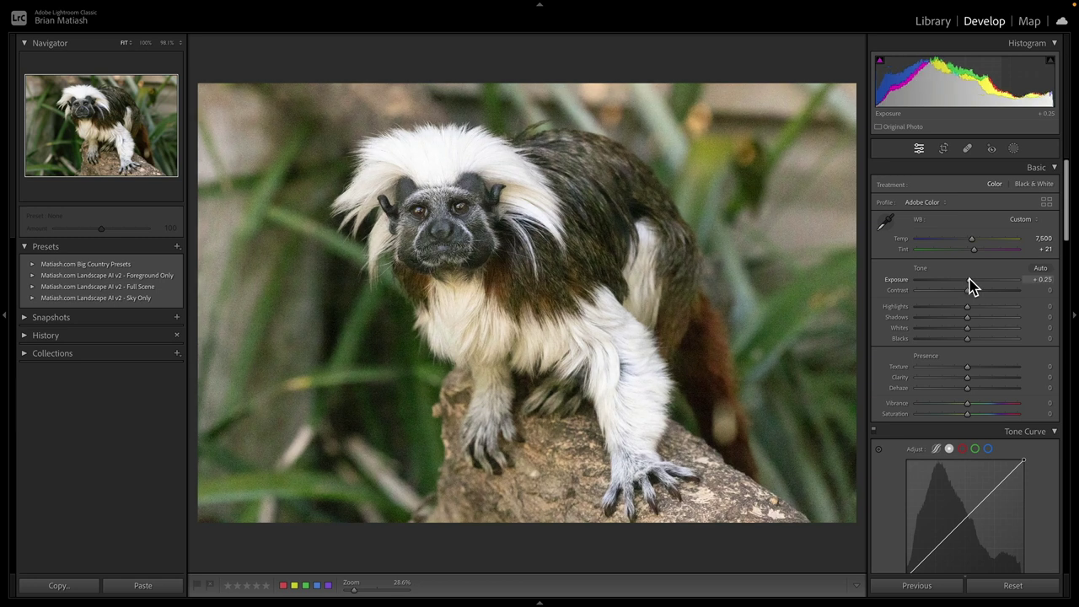
pyautogui.click(969, 291)
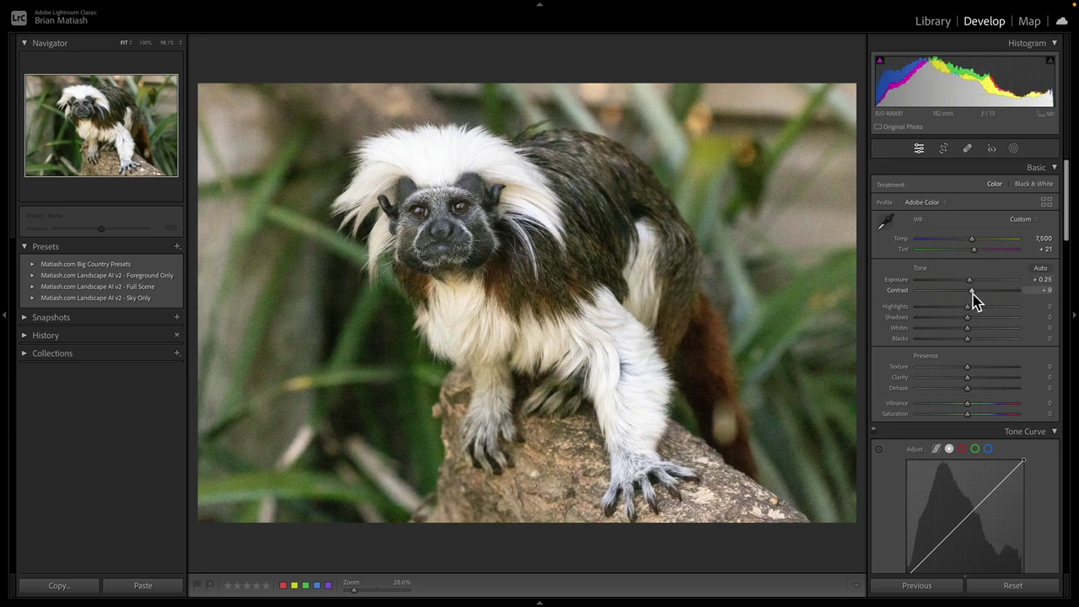
pyautogui.click(972, 292)
pyautogui.moveTo(995, 489); pyautogui.dragTo(995, 487)
pyautogui.moveTo(937, 549); pyautogui.dragTo(933, 550)
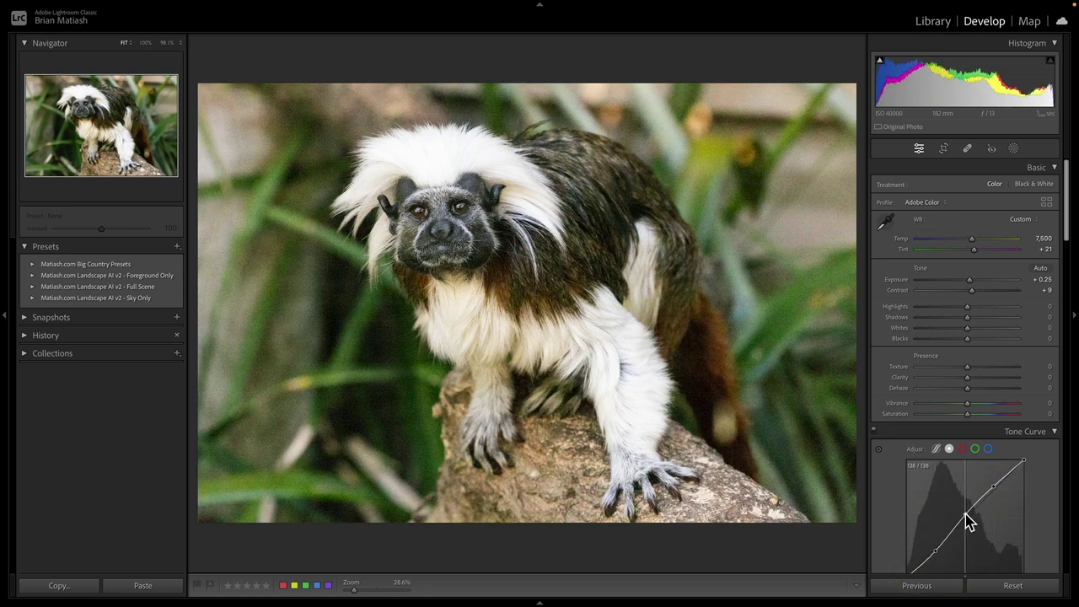
pyautogui.click(966, 514)
pyautogui.moveTo(967, 408); pyautogui.dragTo(976, 406)
pyautogui.click(967, 415)
# Mute the foliage with the HSL targeted saturation tool: Green -58, Yellow -9
pyautogui.scroll(-5, 967, 415)
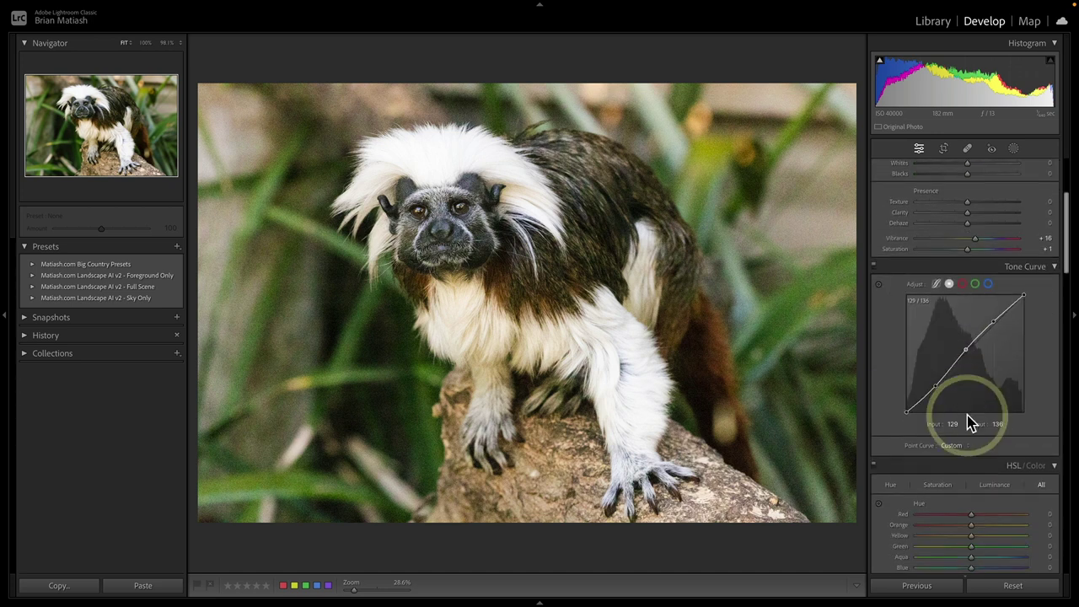
pyautogui.click(937, 361)
pyautogui.scroll(-1, 939, 369)
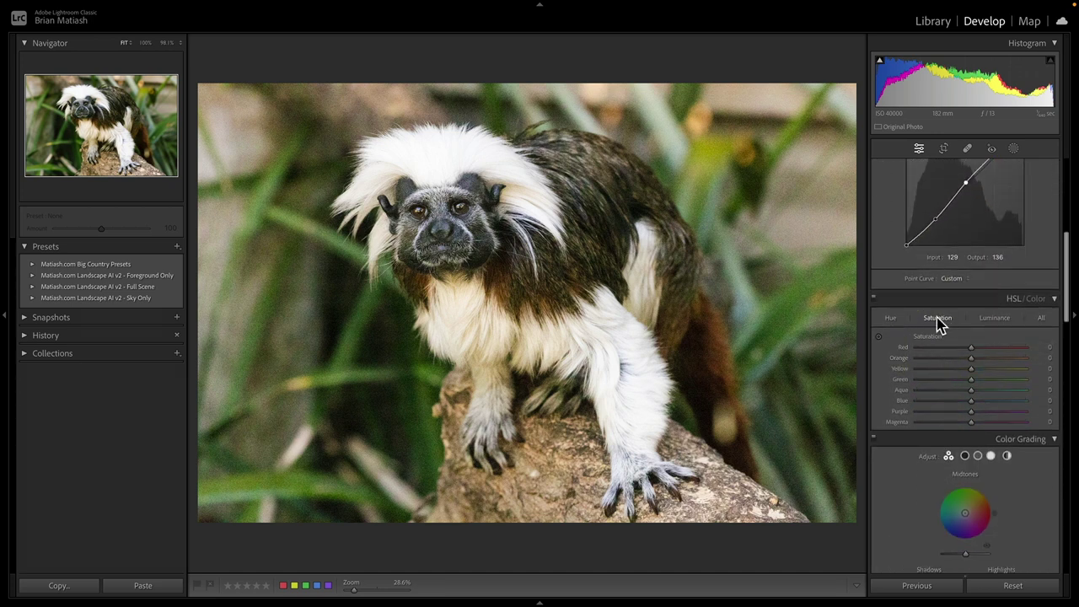
pyautogui.click(878, 337)
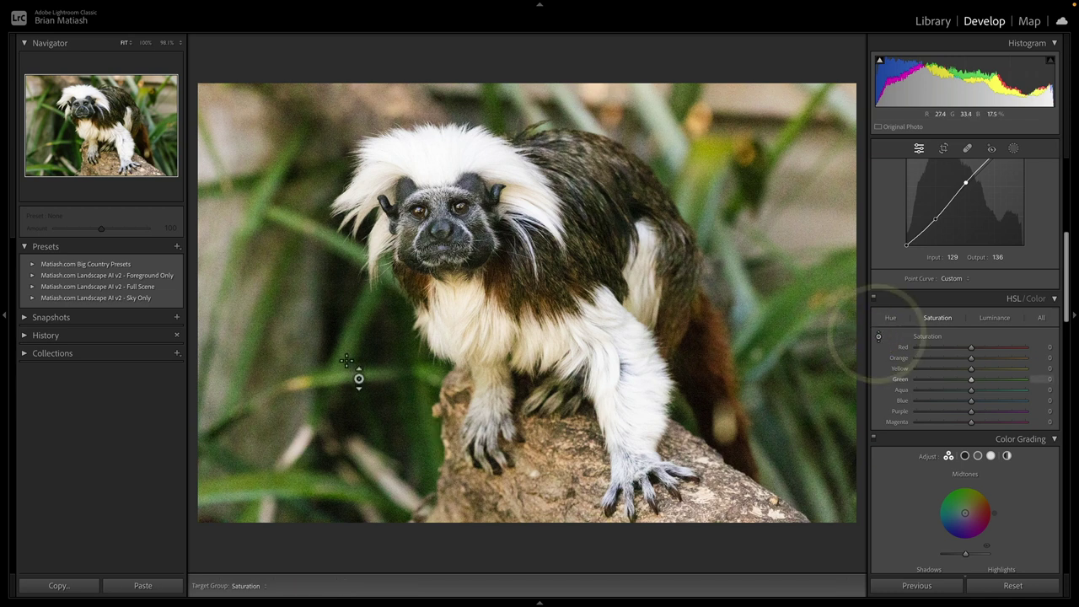
pyautogui.press('Down')
pyautogui.press('Down')
pyautogui.press('Down')
pyautogui.press('Down')
pyautogui.press('Down')
pyautogui.press('Down')
pyautogui.press('Down')
pyautogui.press('Down')
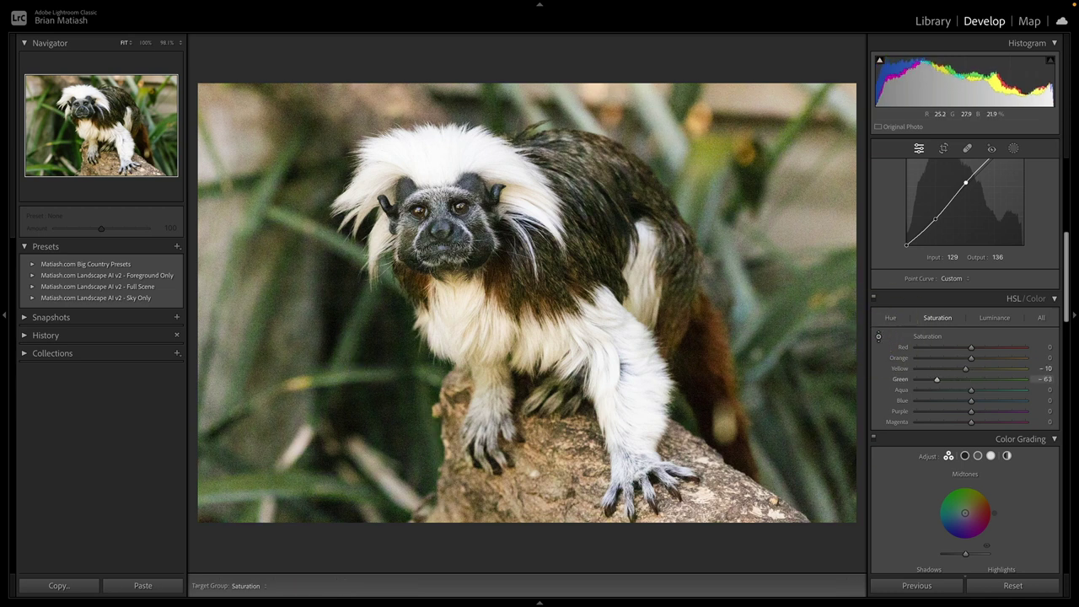
pyautogui.press('Up')
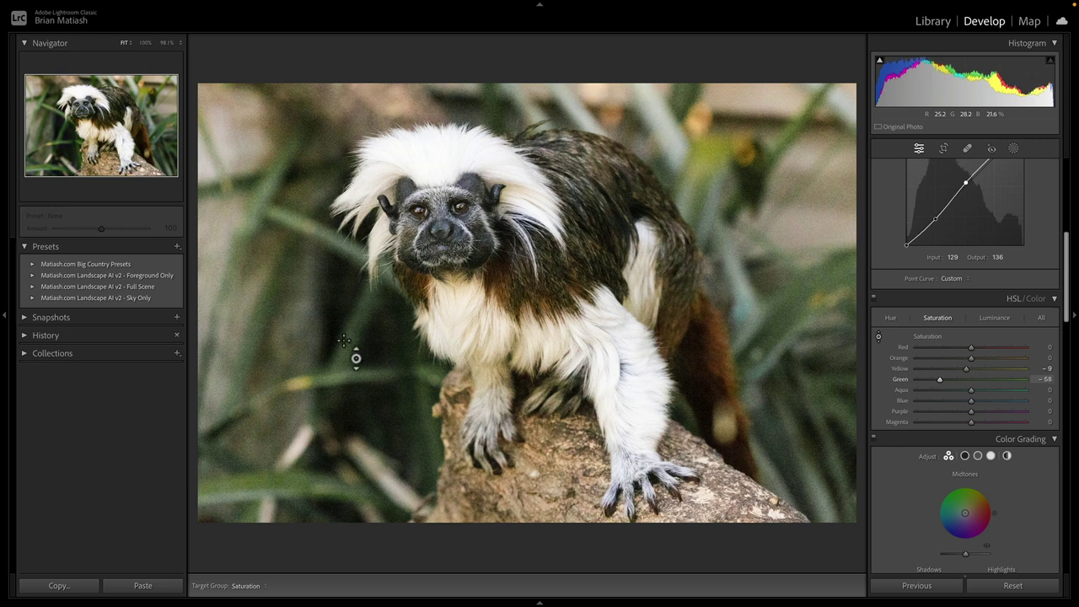
pyautogui.click(878, 336)
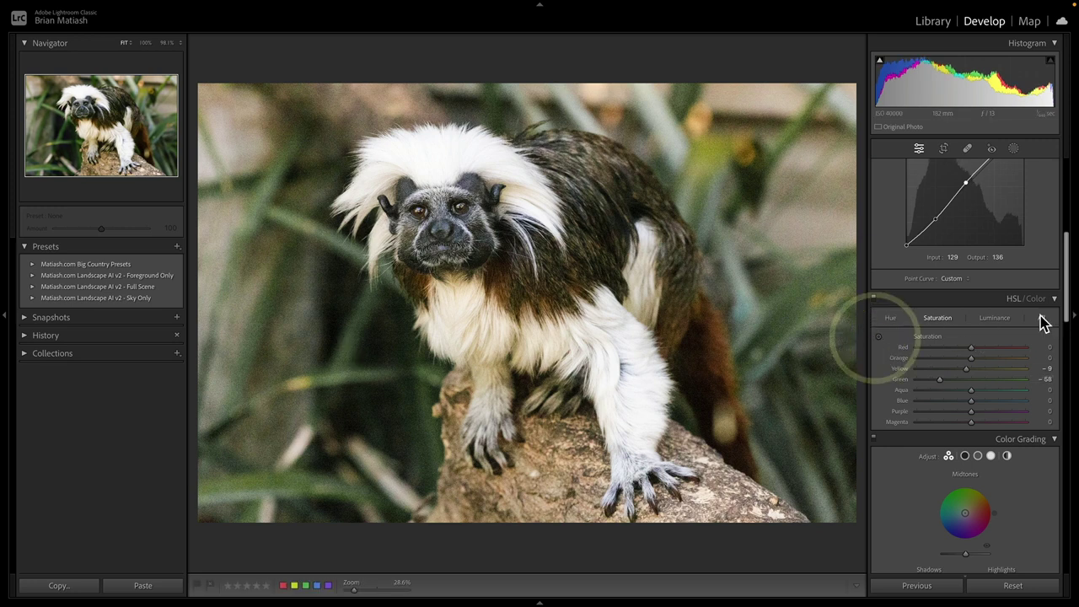
pyautogui.click(1042, 319)
pyautogui.scroll(5, 988, 349)
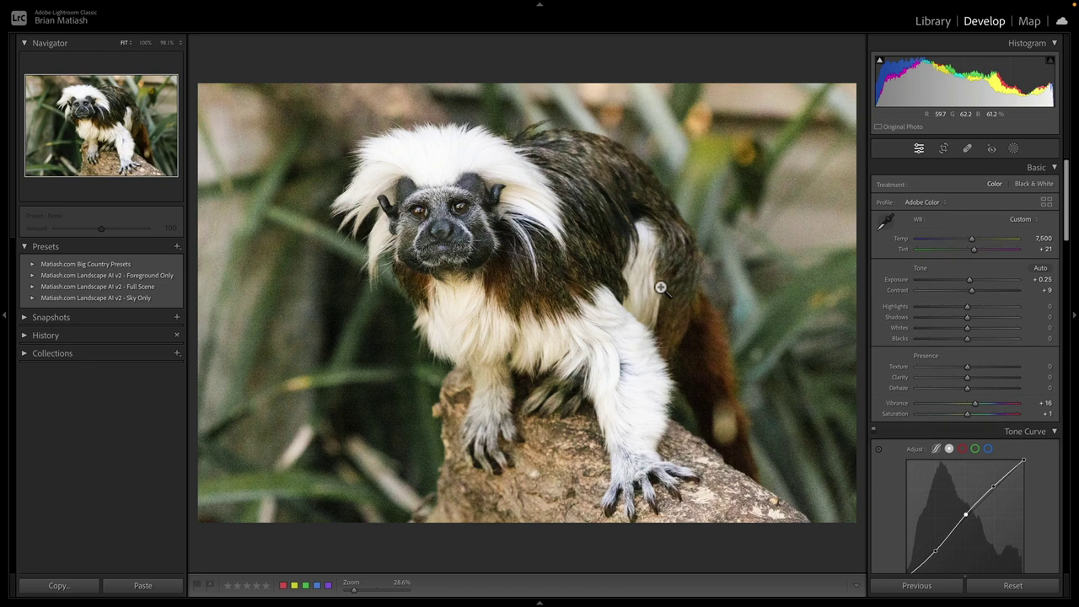
# Compare against the Before view, zooming in on the tamarin's face and back out
pyautogui.press('\\')
pyautogui.press('\\')
pyautogui.click(395, 216)
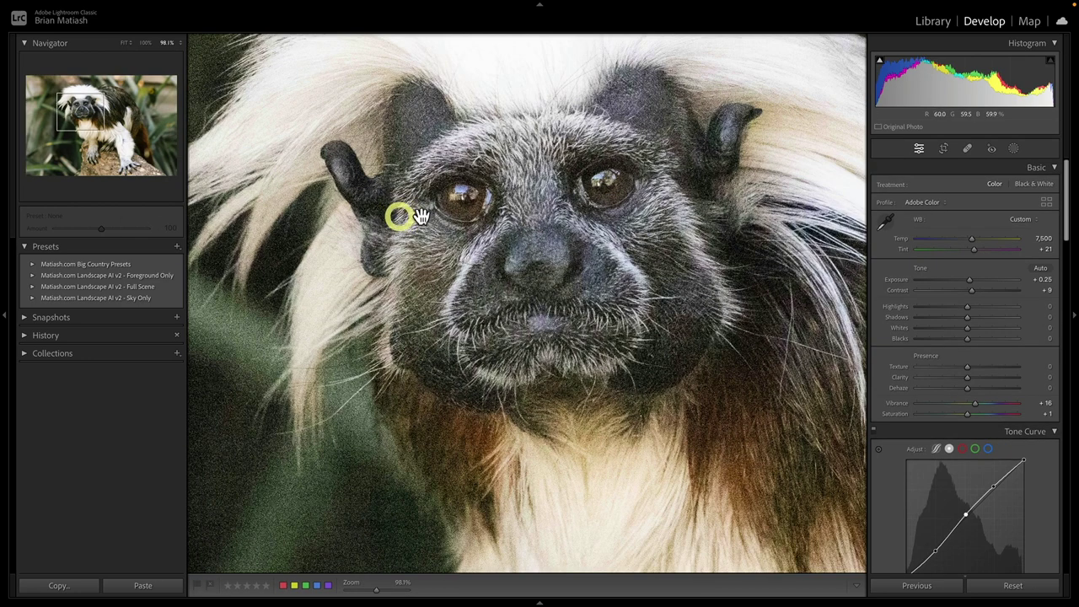
pyautogui.click(582, 221)
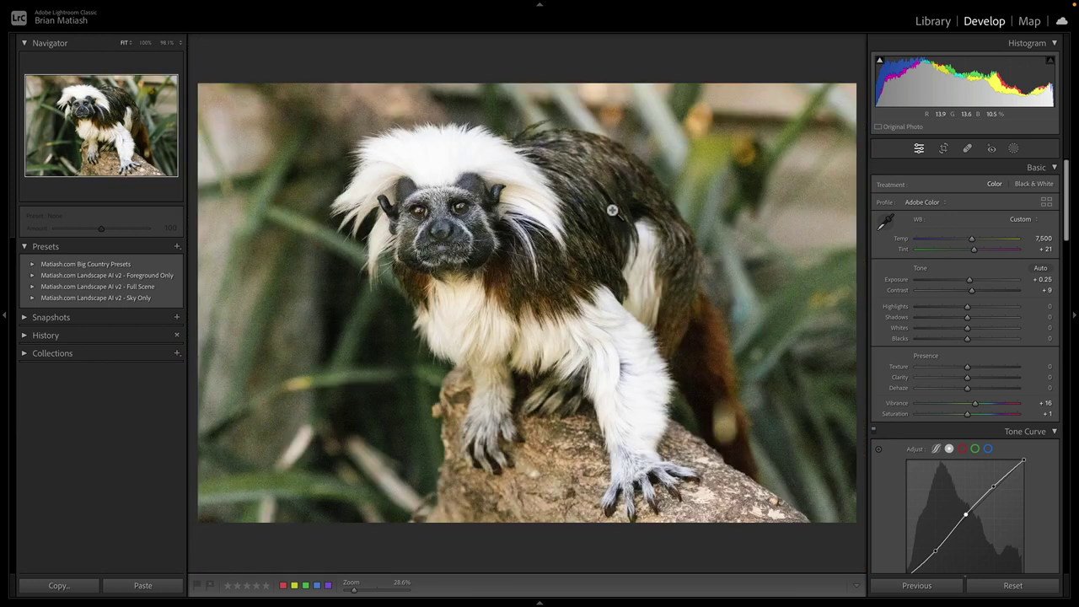
# Add a post-crop vignette: Amount -10, Midpoint 16, Feather 75
pyautogui.scroll(-15, 997, 361)
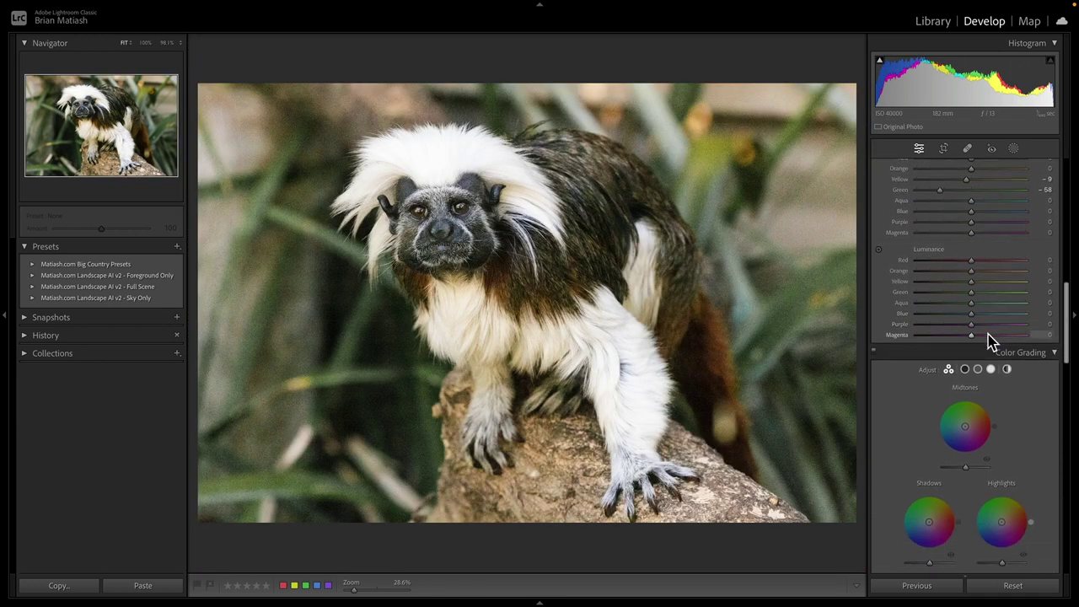
pyautogui.scroll(-8, 991, 340)
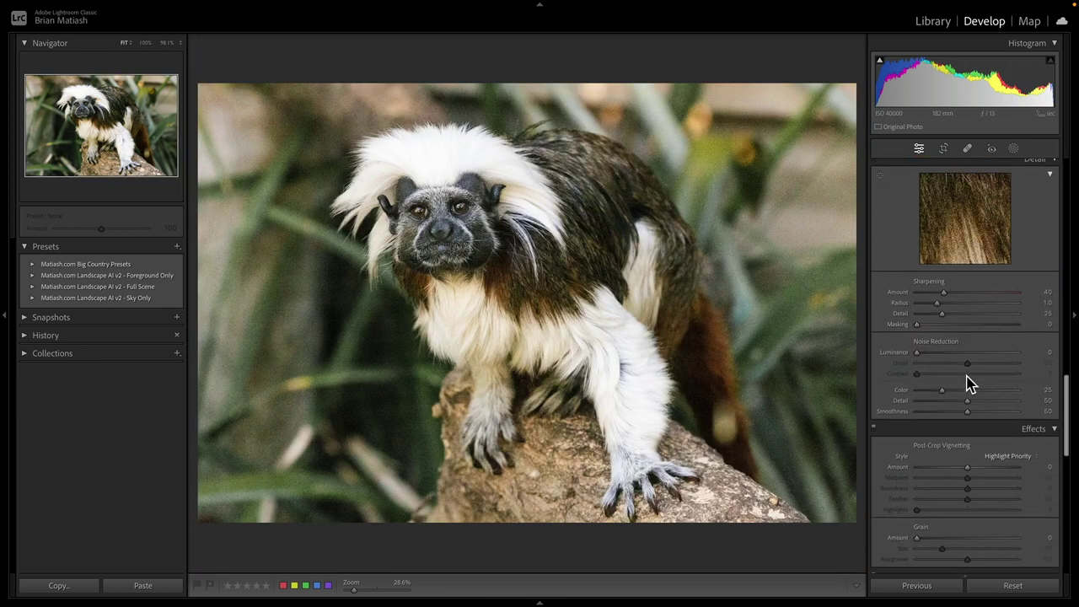
pyautogui.moveTo(967, 390); pyautogui.dragTo(1009, 422)
pyautogui.scroll(6, 940, 391)
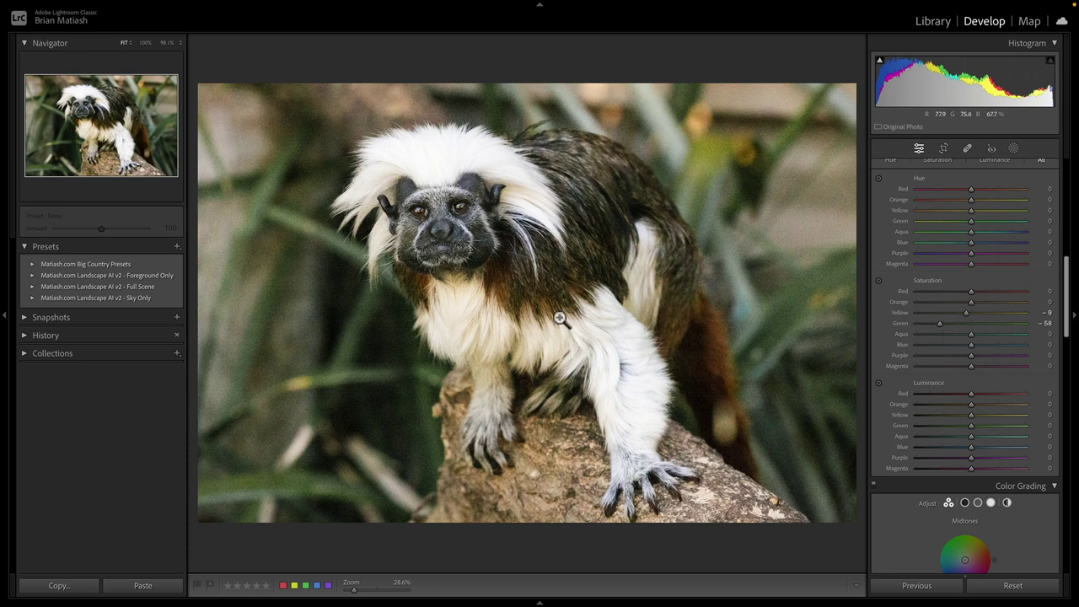
# Use Edit In > Edit in Topaz Photo AI with 'Edit a Copy with Lightroom Adjustments'
pyautogui.rightClick(601, 215)
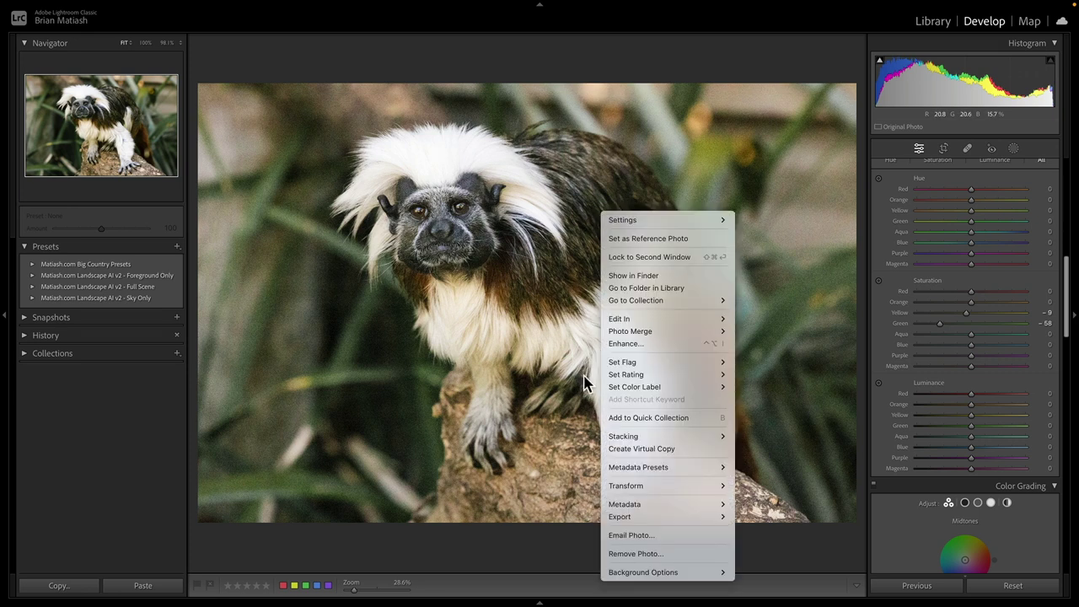
pyautogui.moveTo(635, 324)
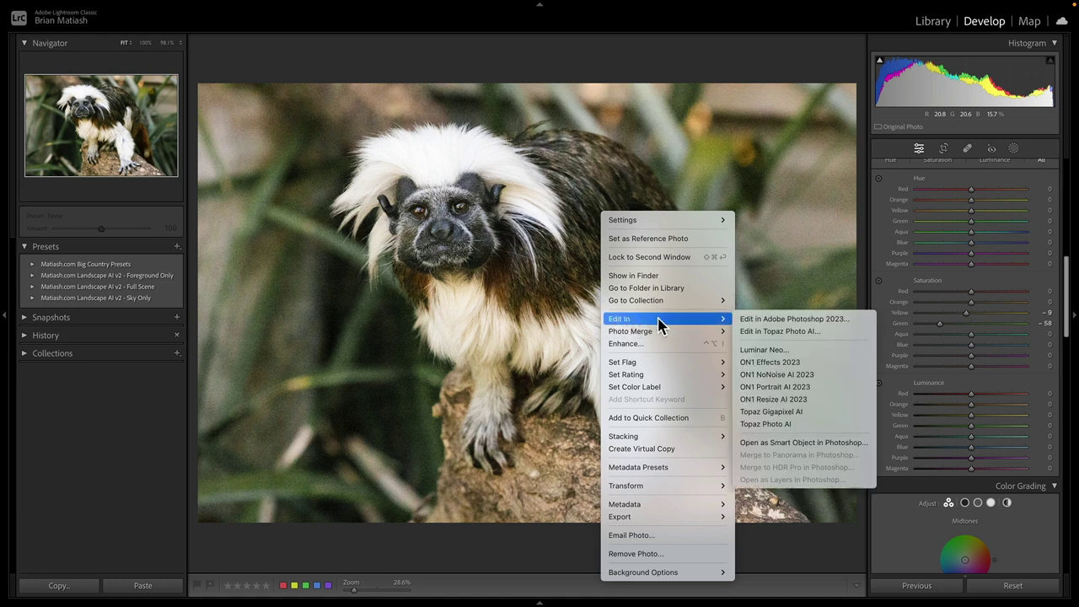
pyautogui.click(829, 424)
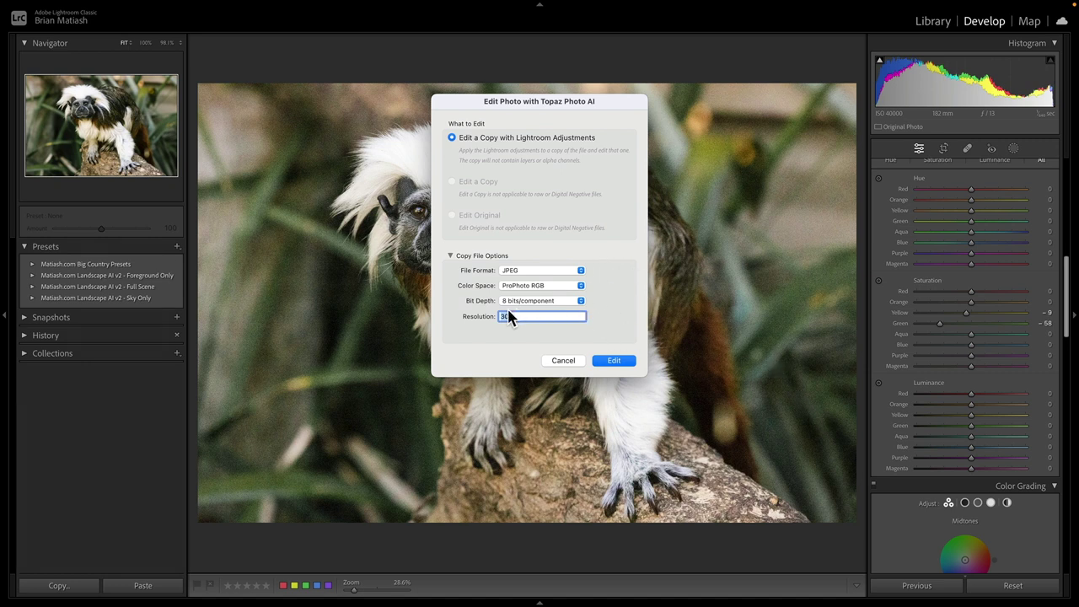
pyautogui.click(614, 361)
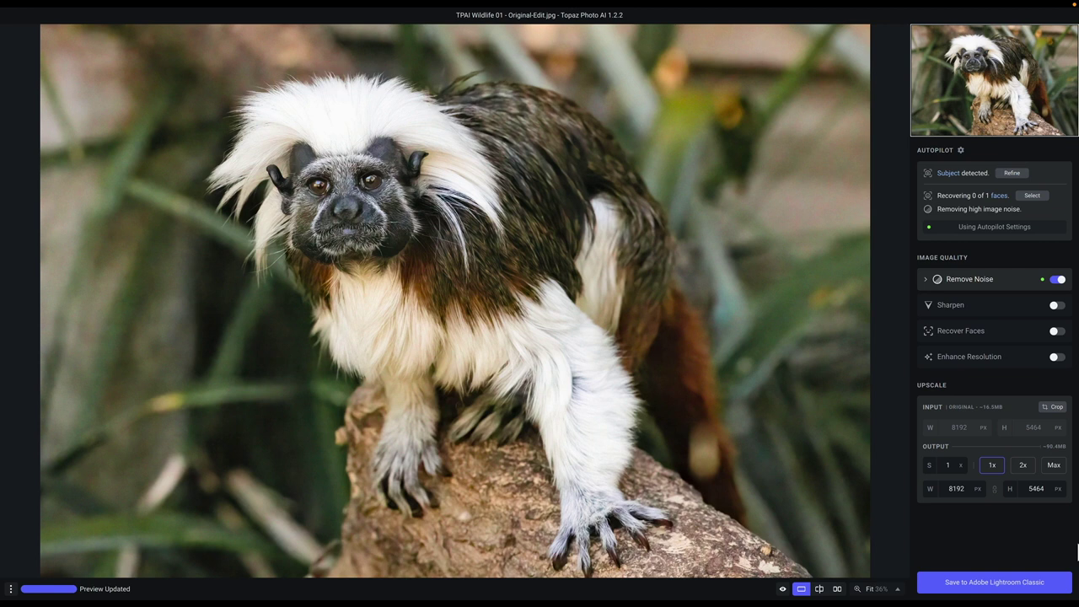
# Save the Remove Noise result from Topaz Photo AI back into Lightroom Classic
pyautogui.click(1027, 580)
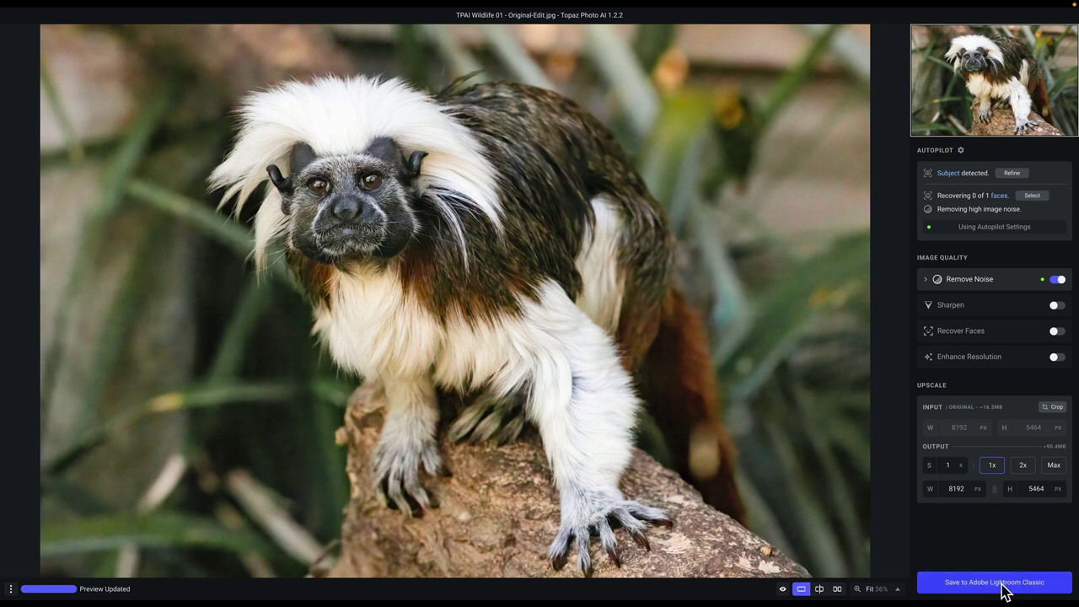
pyautogui.click(1004, 590)
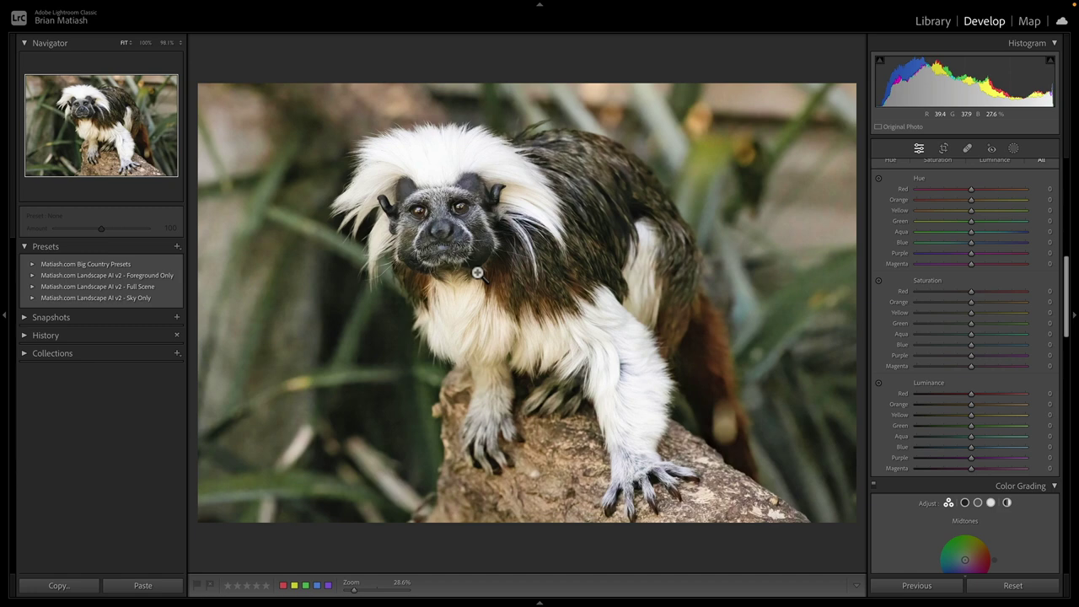
# Show the tamarin DNG and the Topaz-edited copy side by side in Compare view
pyautogui.press('g')
pyautogui.click(374, 241)
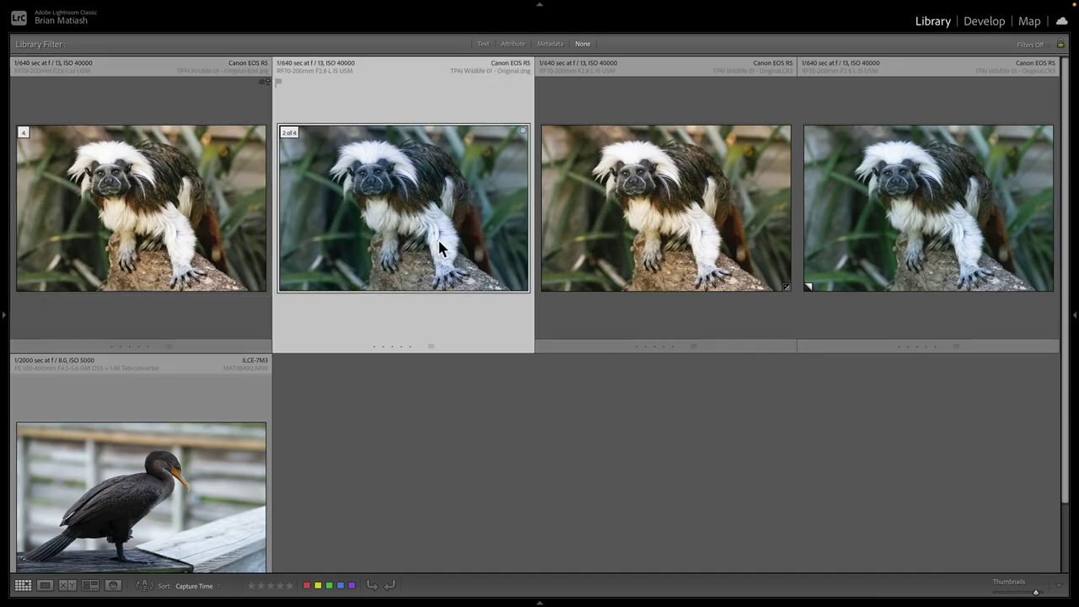
pyautogui.keyDown('ctrl'); pyautogui.click(147, 218); pyautogui.keyUp('ctrl')
pyautogui.press('c')
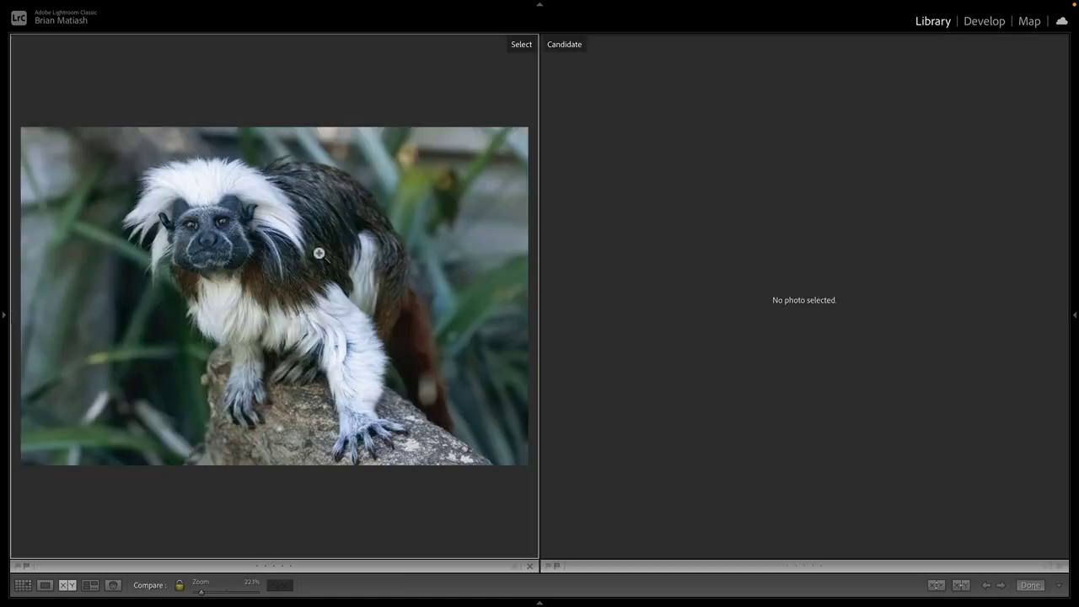
# Magnify both photos on the tamarin's face and centre the eyes
pyautogui.click(214, 226)
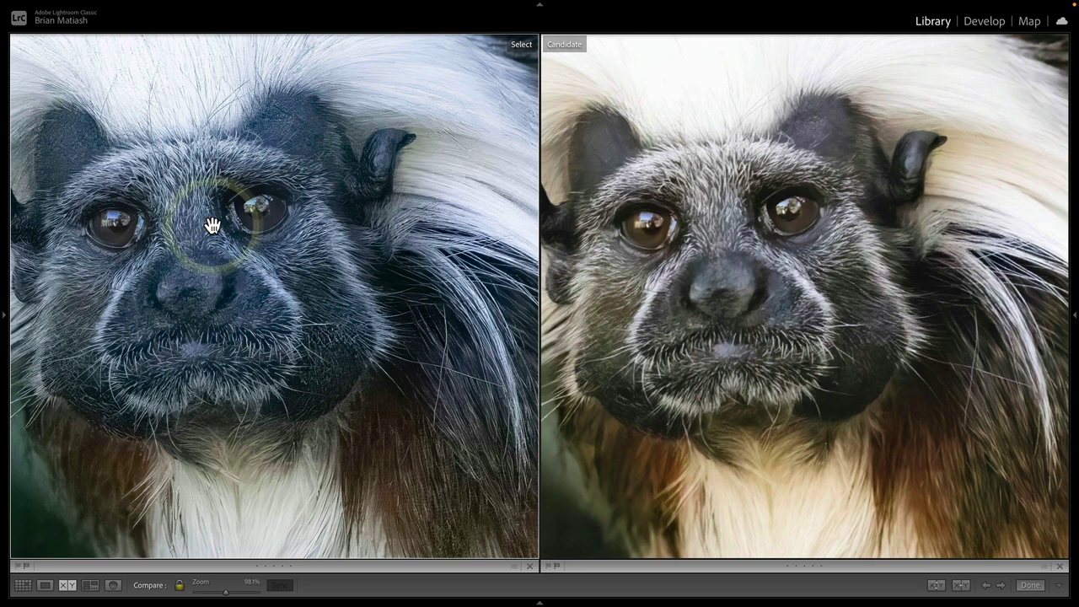
pyautogui.moveTo(213, 226); pyautogui.dragTo(264, 225)
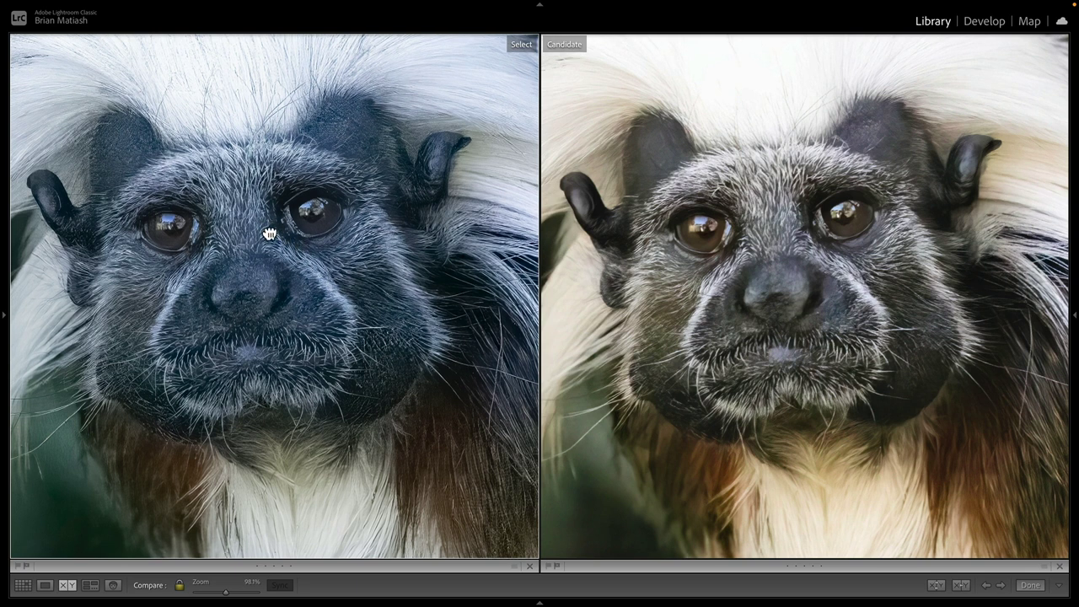
pyautogui.moveTo(272, 234); pyautogui.dragTo(300, 245)
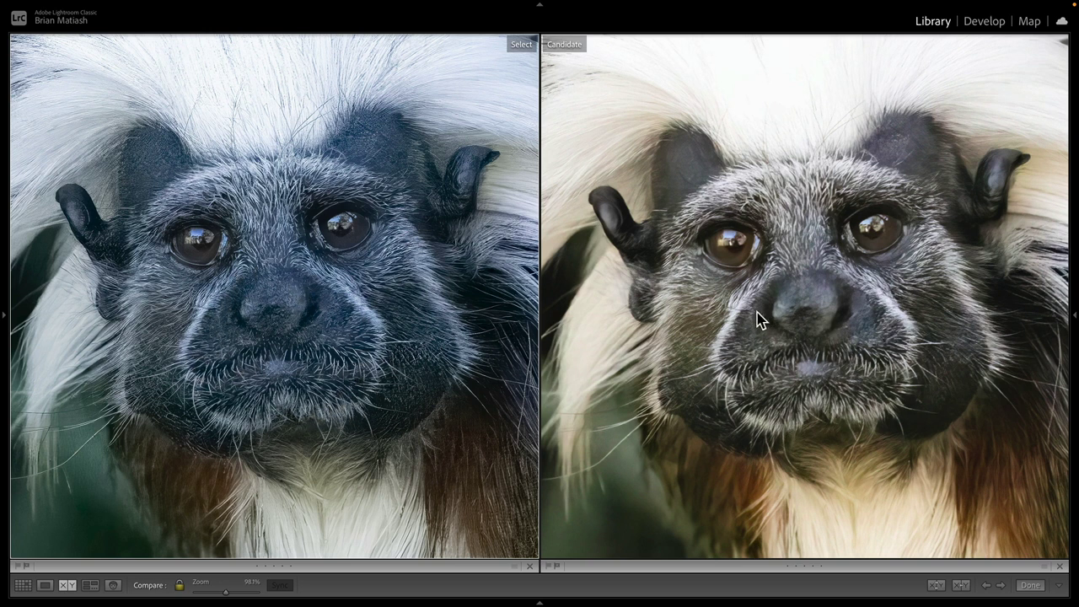
# Inspect the tamarin's foot close up in both versions, then zoom back out
pyautogui.click(731, 316)
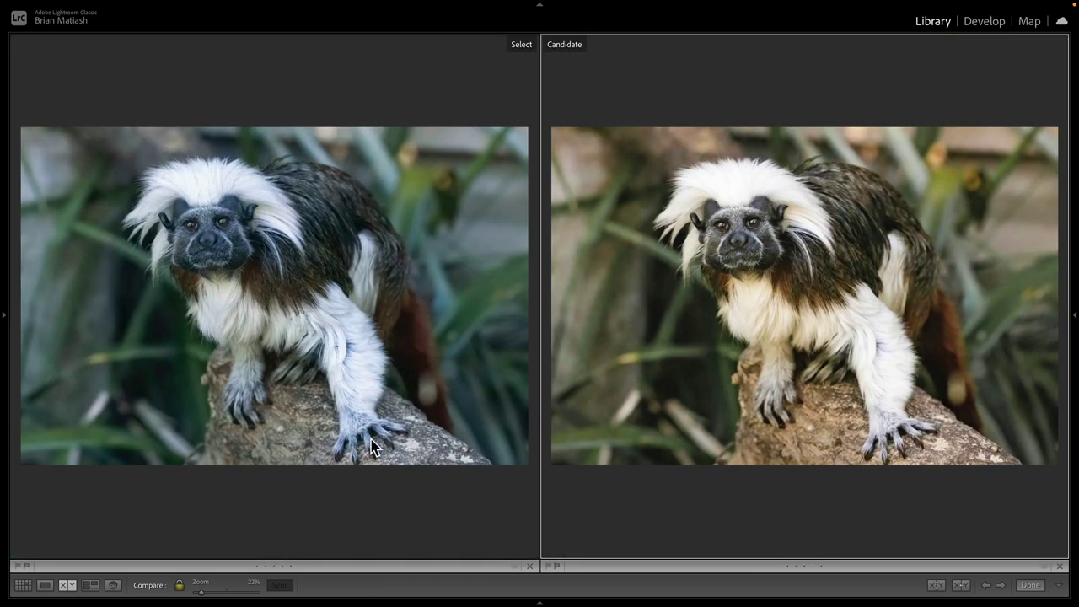
pyautogui.click(363, 441)
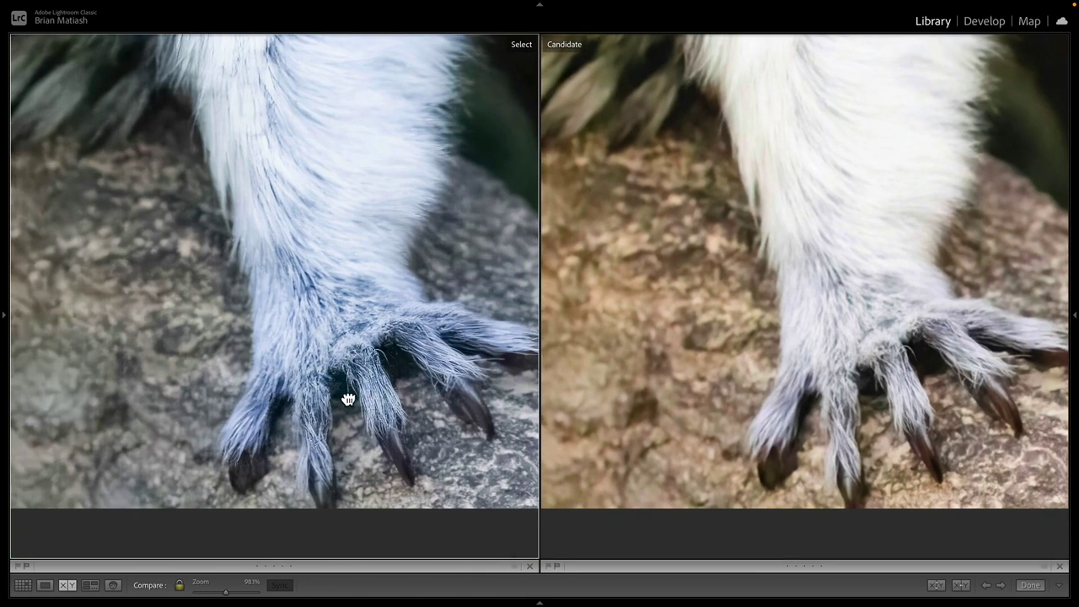
pyautogui.click(345, 393)
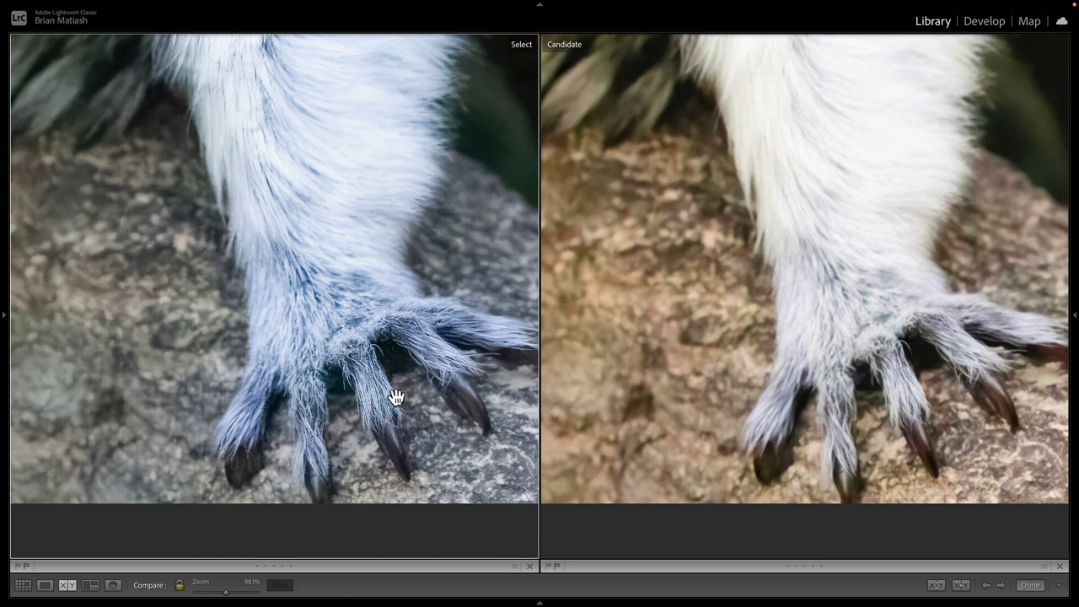
pyautogui.click(321, 335)
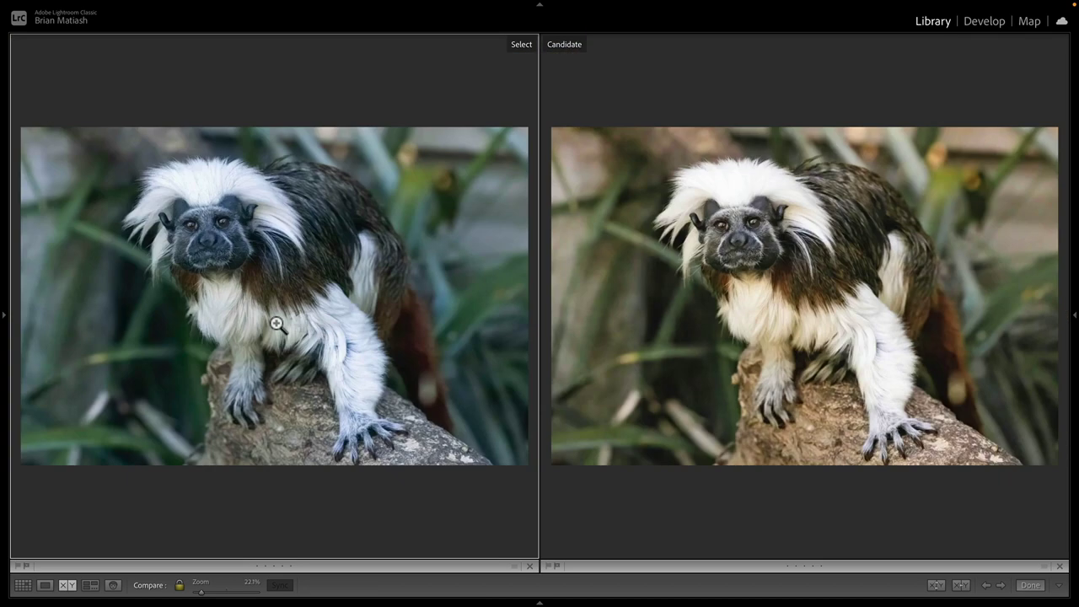
# Inspect the chest fur and face close up in both, then return to the grid
pyautogui.click(248, 291)
pyautogui.moveTo(197, 306); pyautogui.dragTo(344, 344)
pyautogui.click(344, 344)
pyautogui.click(313, 424)
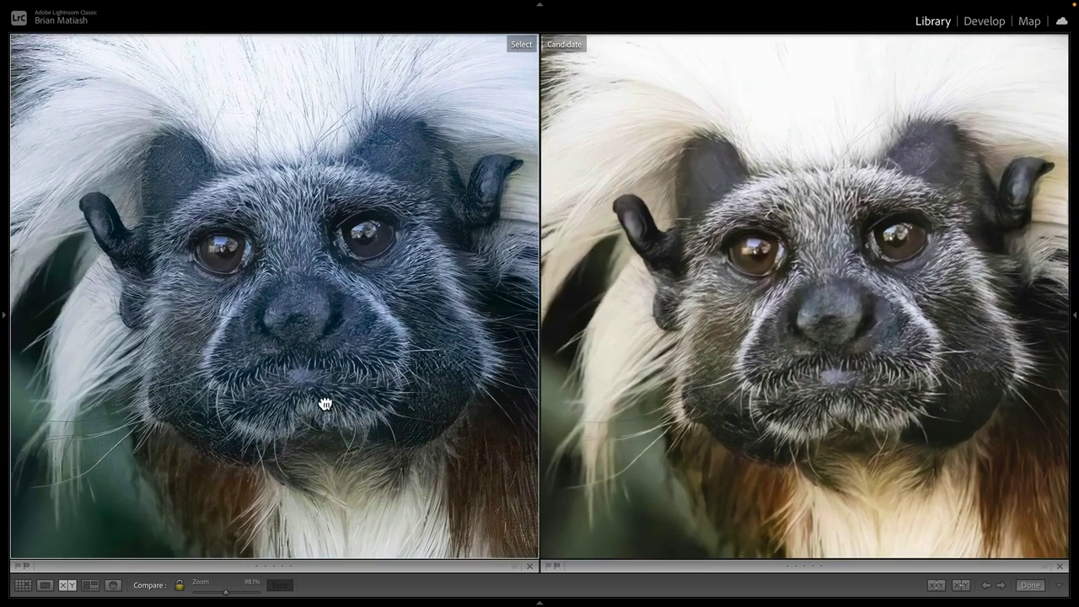
pyautogui.moveTo(325, 404); pyautogui.dragTo(315, 405)
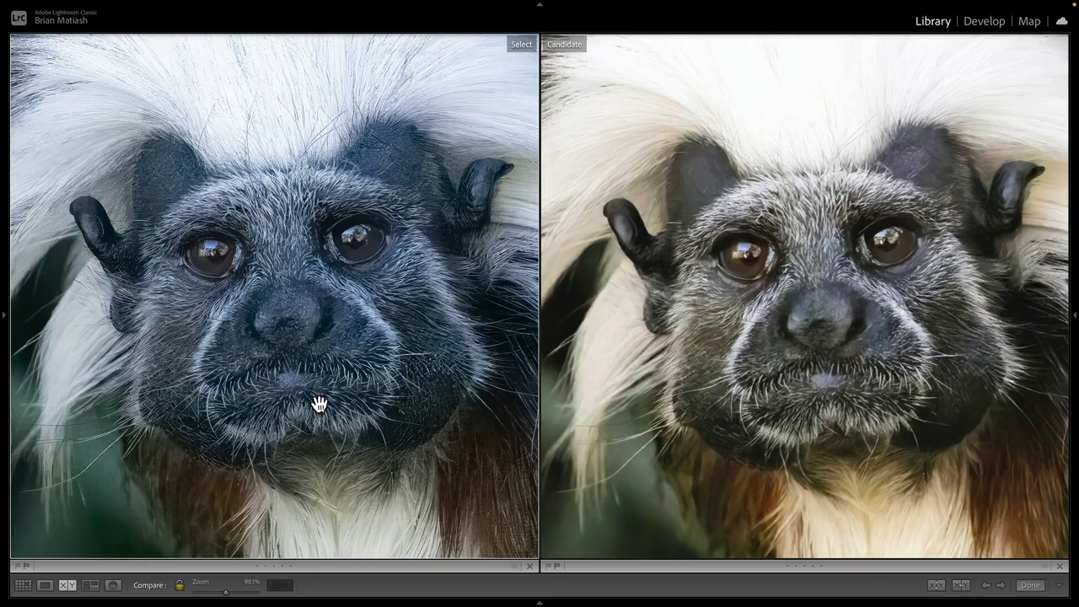
pyautogui.click(319, 403)
pyautogui.press('g')
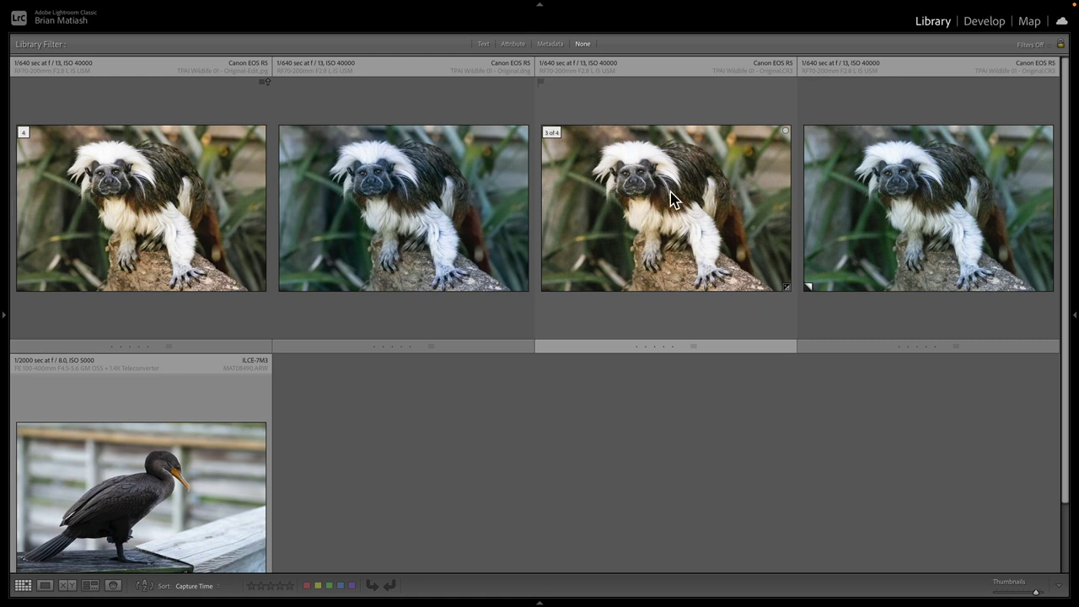
# Open the CR3 raw tamarin in Develop to review its edit settings
pyautogui.click(671, 194)
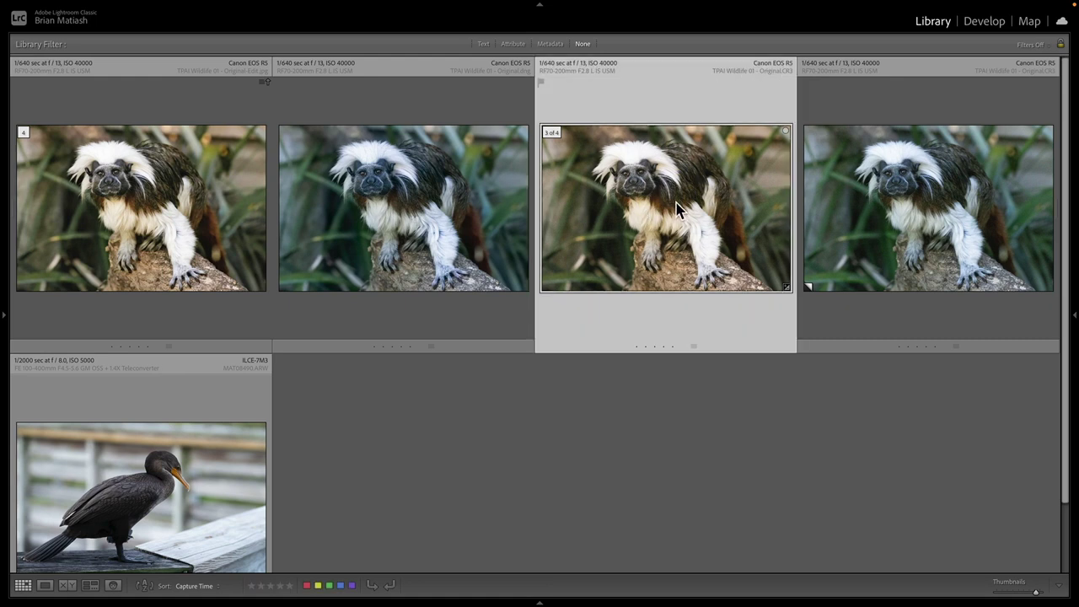
pyautogui.doubleClick(673, 191)
pyautogui.press('d')
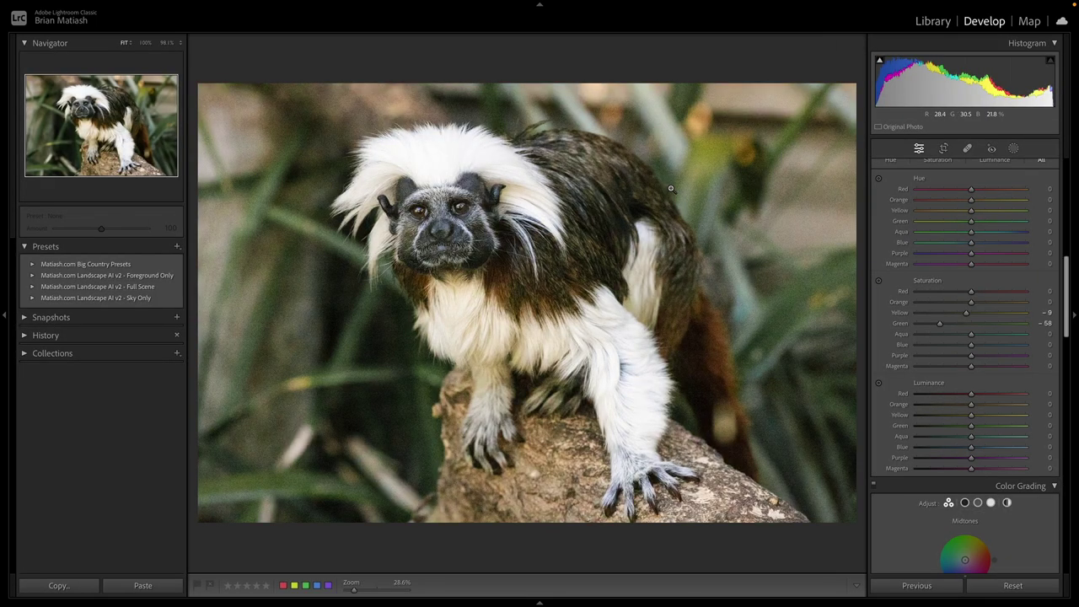
pyautogui.scroll(5, 943, 196)
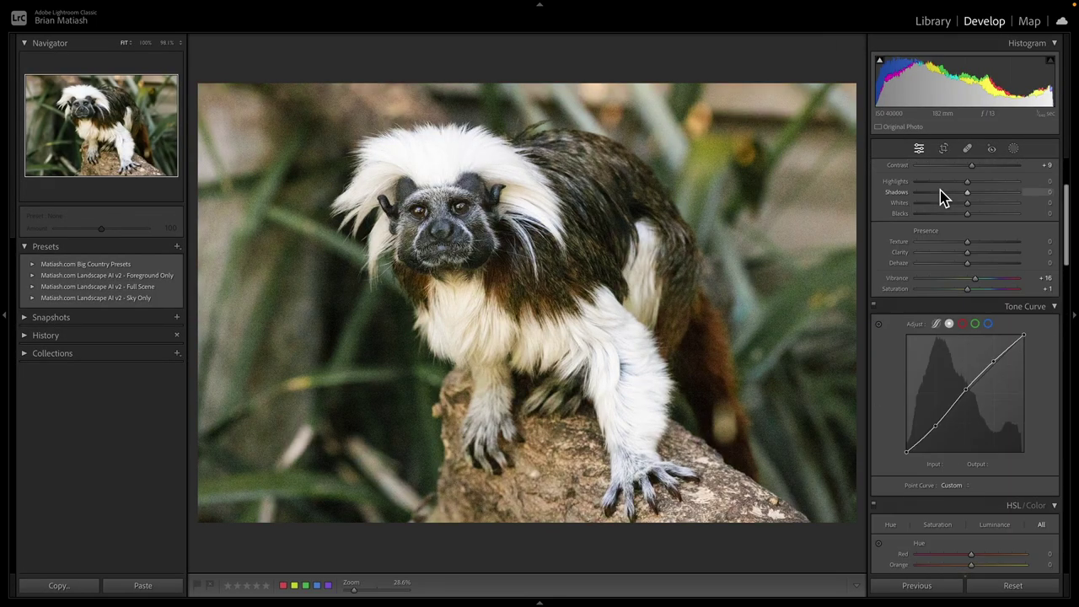
pyautogui.scroll(-1, 941, 197)
# Select the CR3 raw plus the DNG copy in the grid and show the Metadata panel
pyautogui.press('g')
pyautogui.click(663, 415)
pyautogui.click(667, 249)
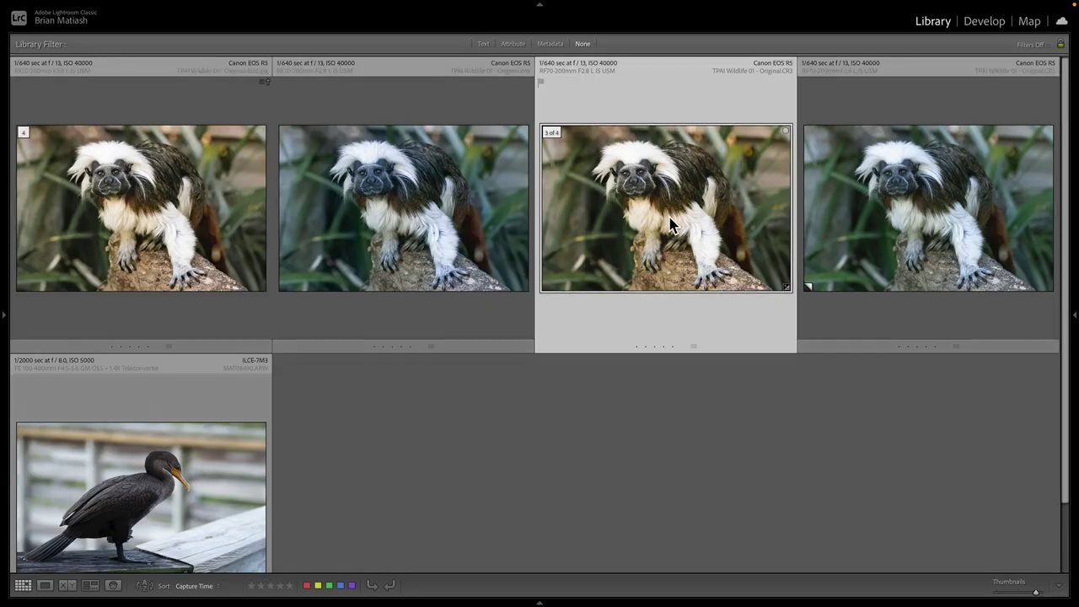
pyautogui.keyDown('shift'); pyautogui.click(483, 244); pyautogui.keyUp('shift')
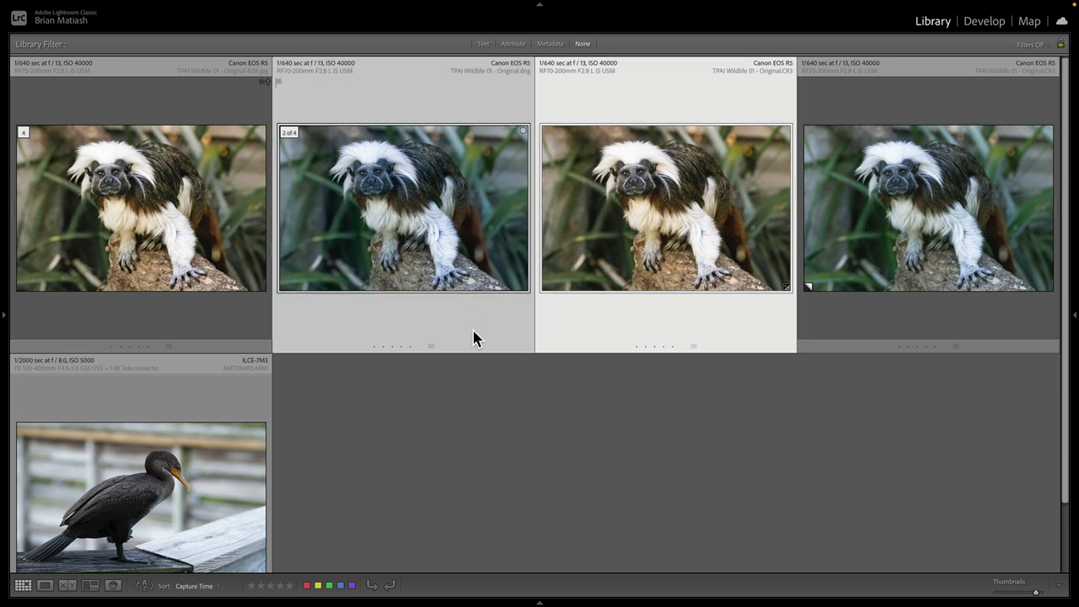
pyautogui.click(1074, 314)
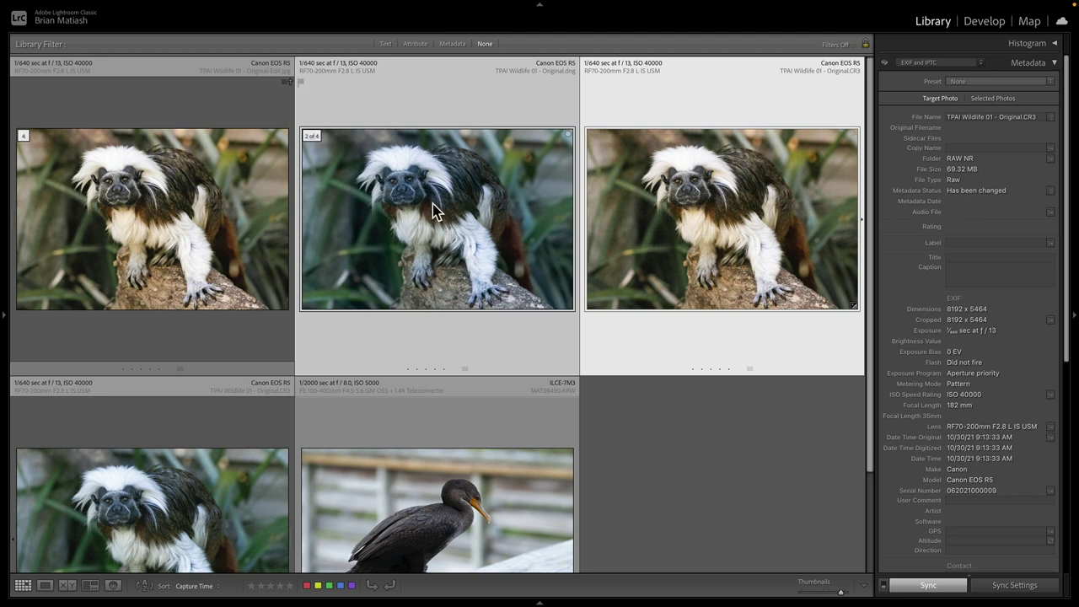
# Sync the CR3's Basic, Tone Curve and HSL/Color settings onto the DNG tamarin
pyautogui.click(993, 589)
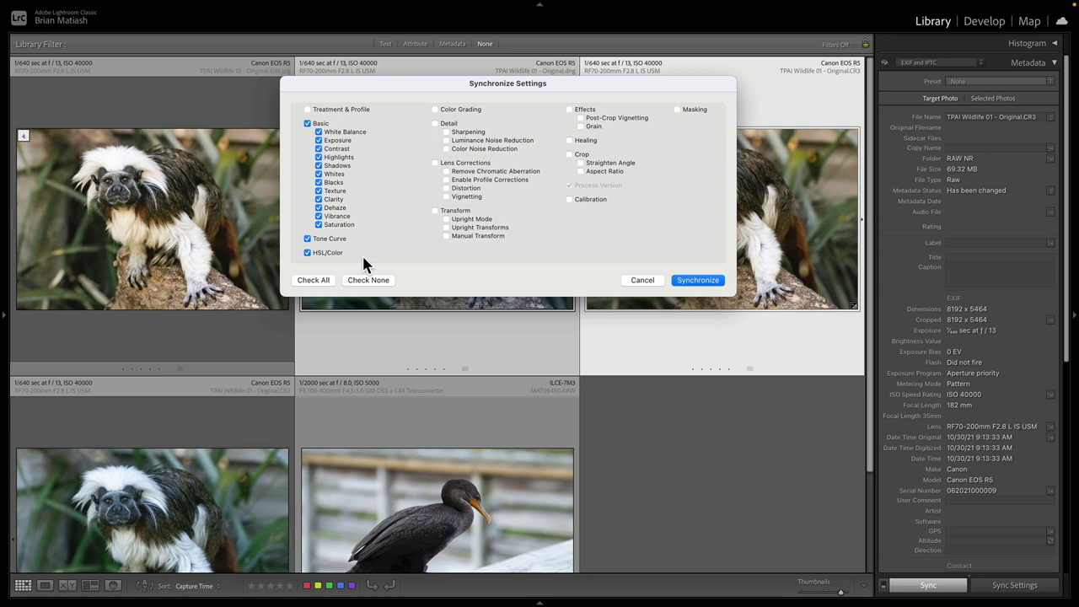
pyautogui.click(601, 123)
pyautogui.click(697, 283)
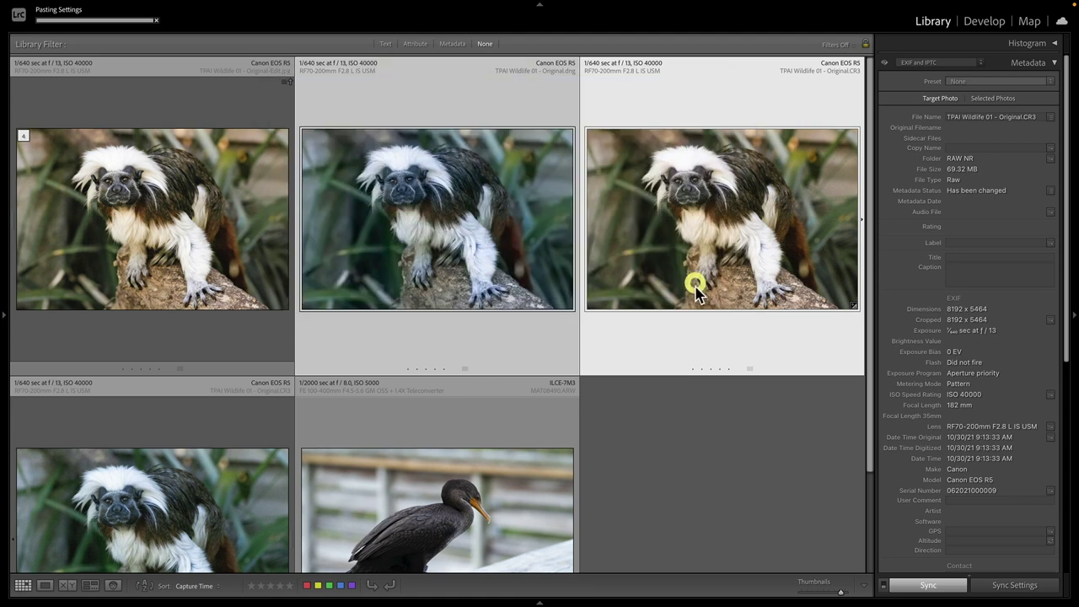
# Show the CR3 raw and the synced DNG side by side in Compare view
pyautogui.click(680, 398)
pyautogui.click(680, 261)
pyautogui.keyDown('ctrl'); pyautogui.click(482, 255); pyautogui.keyUp('ctrl')
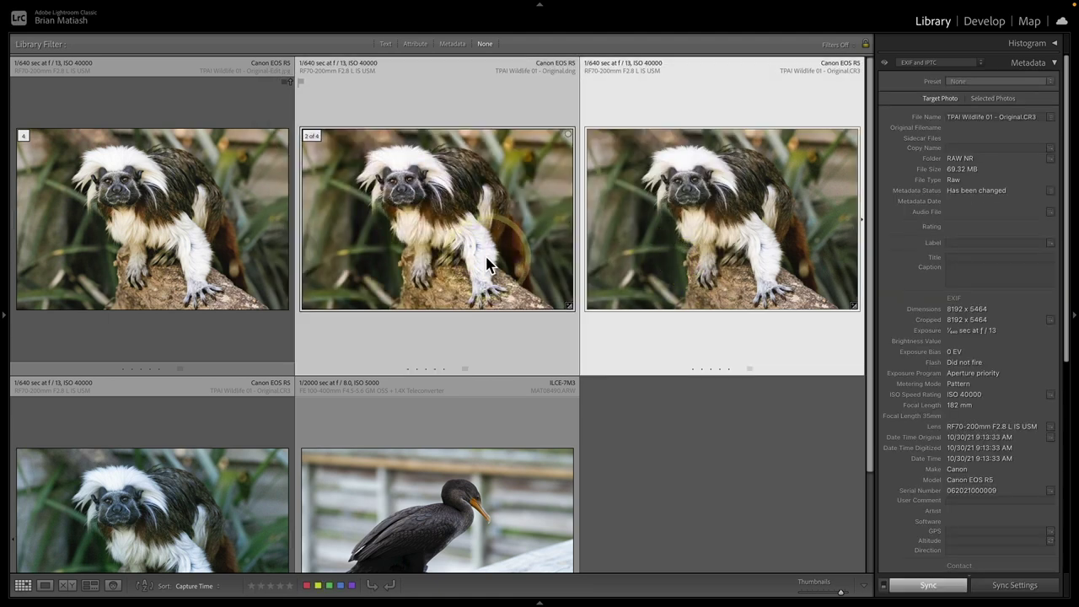
pyautogui.press('c')
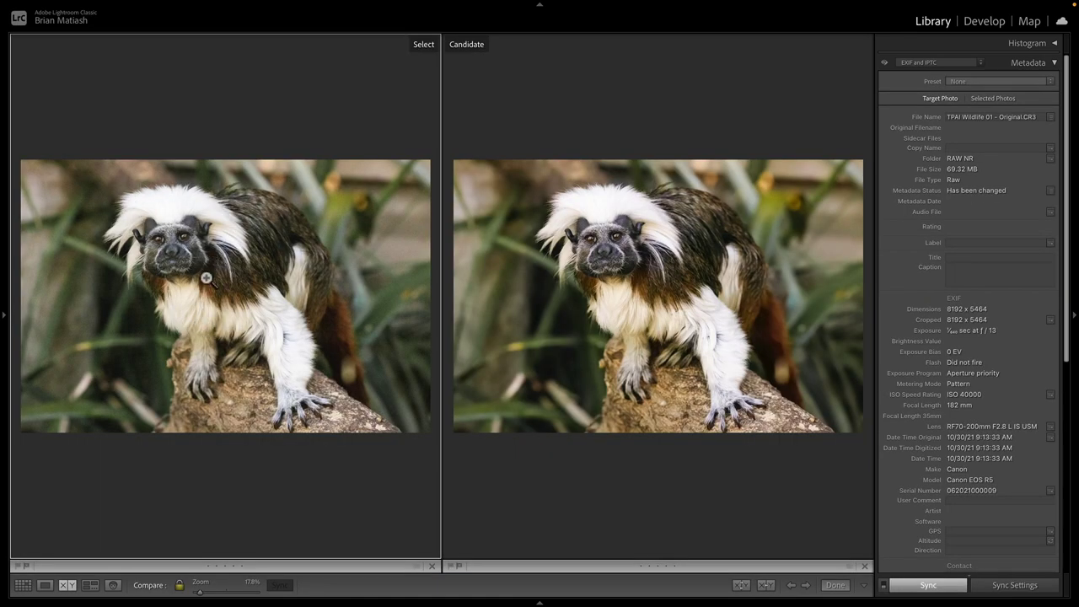
# Magnify both on the face, pan toward the nose and mouth, then fit
pyautogui.click(189, 268)
pyautogui.moveTo(193, 261); pyautogui.dragTo(264, 293)
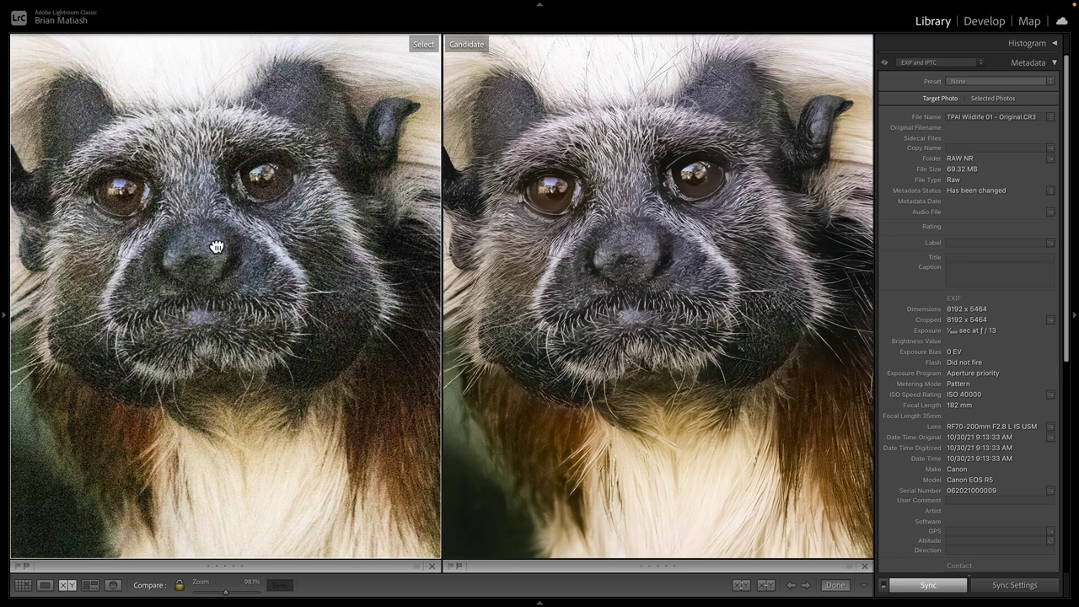
pyautogui.moveTo(217, 245); pyautogui.dragTo(236, 253)
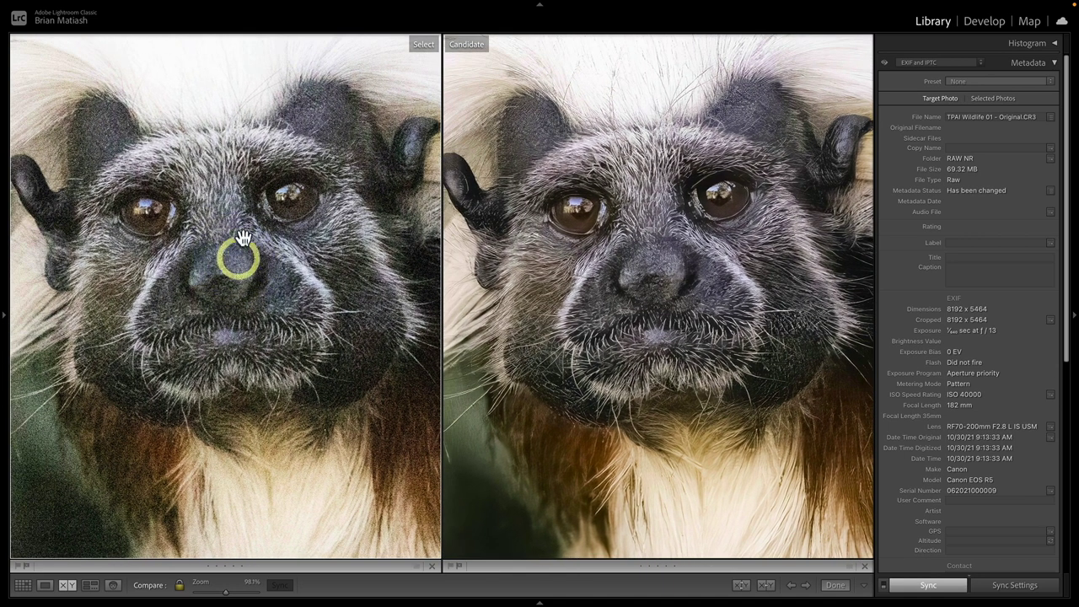
pyautogui.click(237, 341)
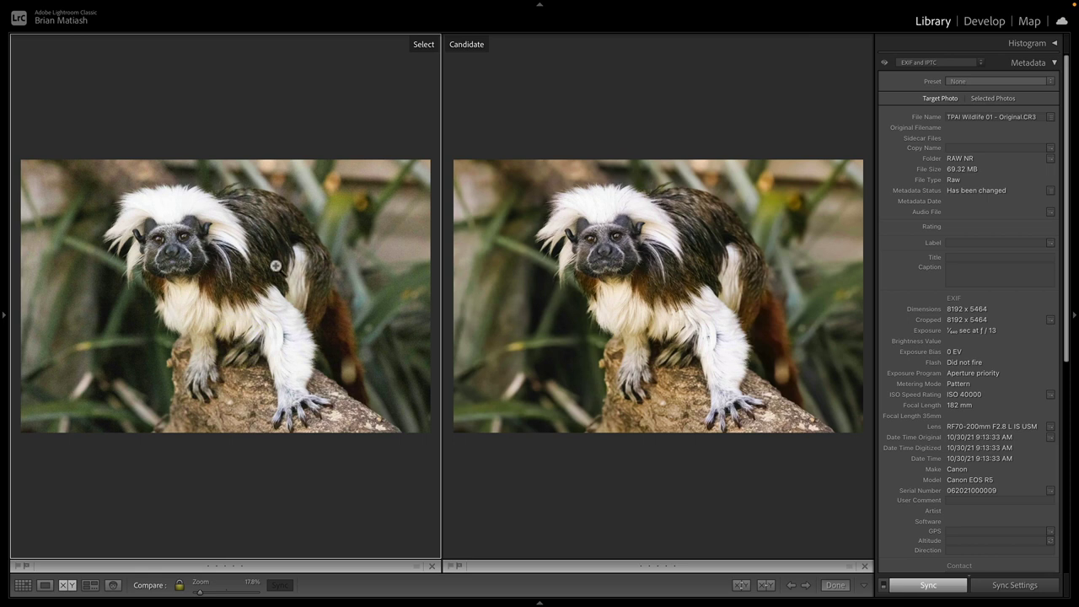
# Undo the settings previously pasted onto the DNG tamarin
pyautogui.press('g')
pyautogui.hotkey('ctrl', 'z')
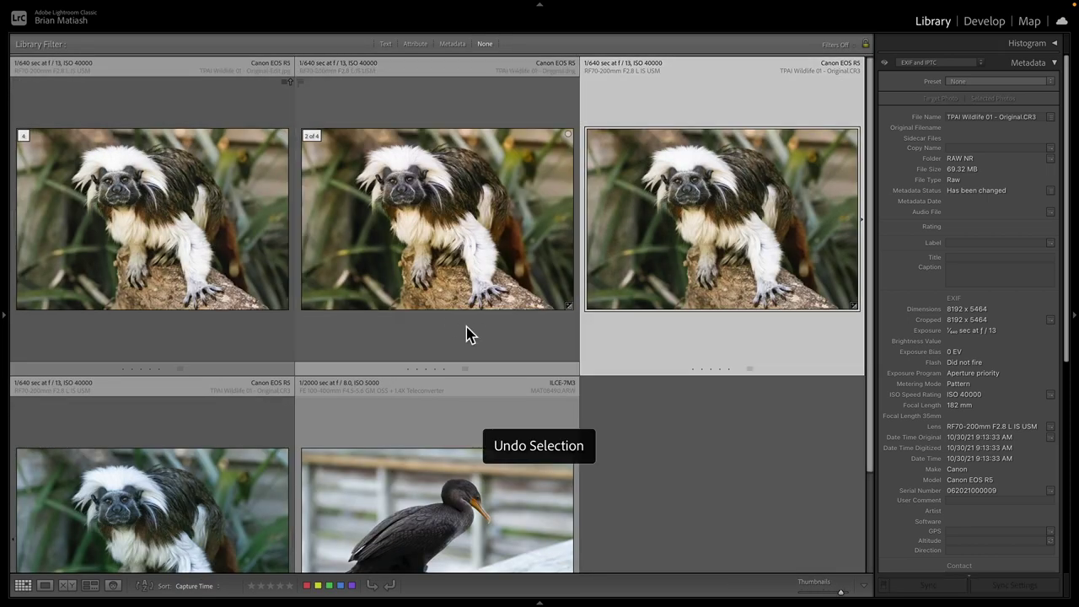
pyautogui.click(678, 426)
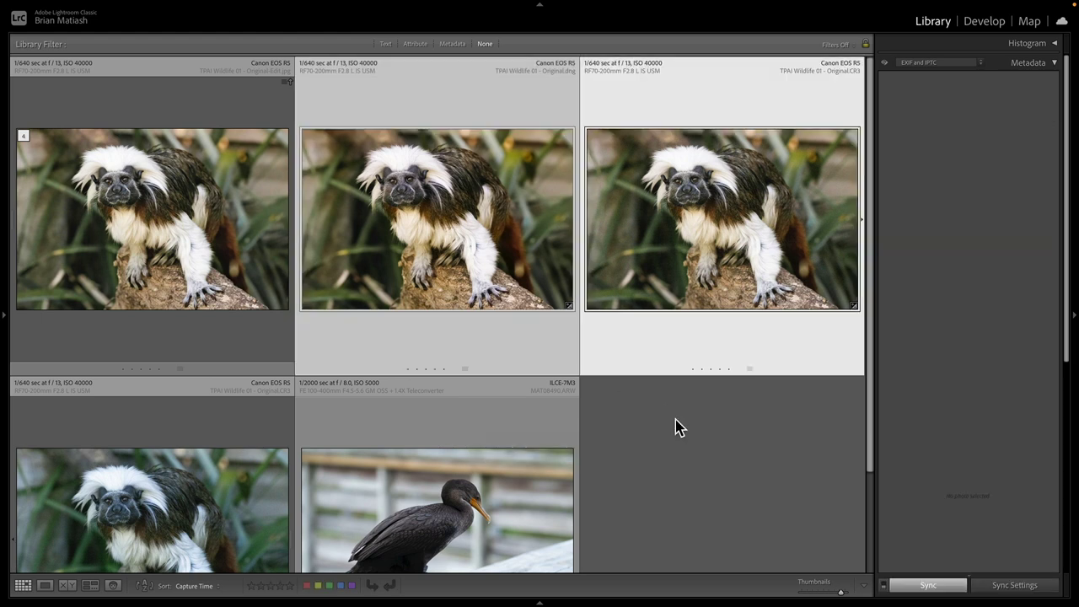
pyautogui.hotkey('ctrl', 'z')
pyautogui.click(643, 401)
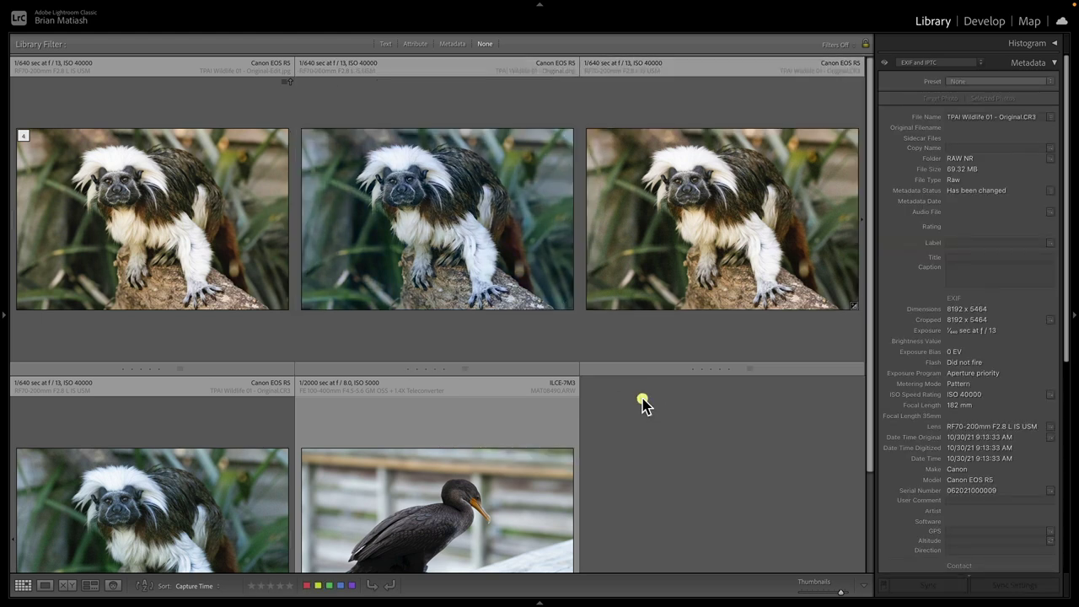
# Re-sync the CR3's Basic, Tone Curve, HSL/Color and Effects edits onto the DNG, excluding White Balance
pyautogui.click(680, 258)
pyautogui.keyDown('shift'); pyautogui.click(504, 254); pyautogui.keyUp('shift')
pyautogui.click(992, 582)
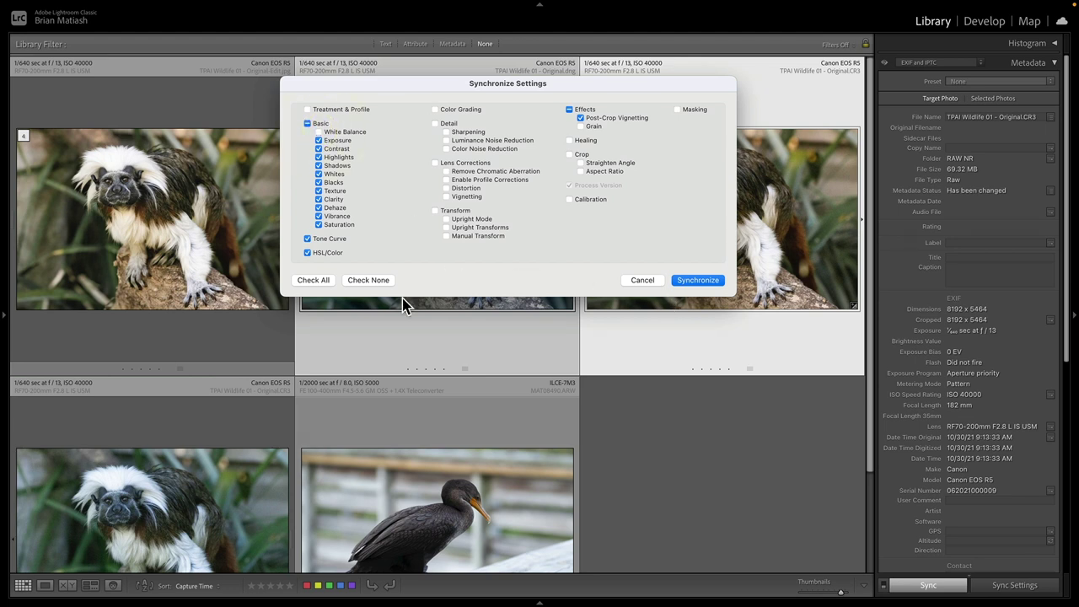
pyautogui.click(698, 280)
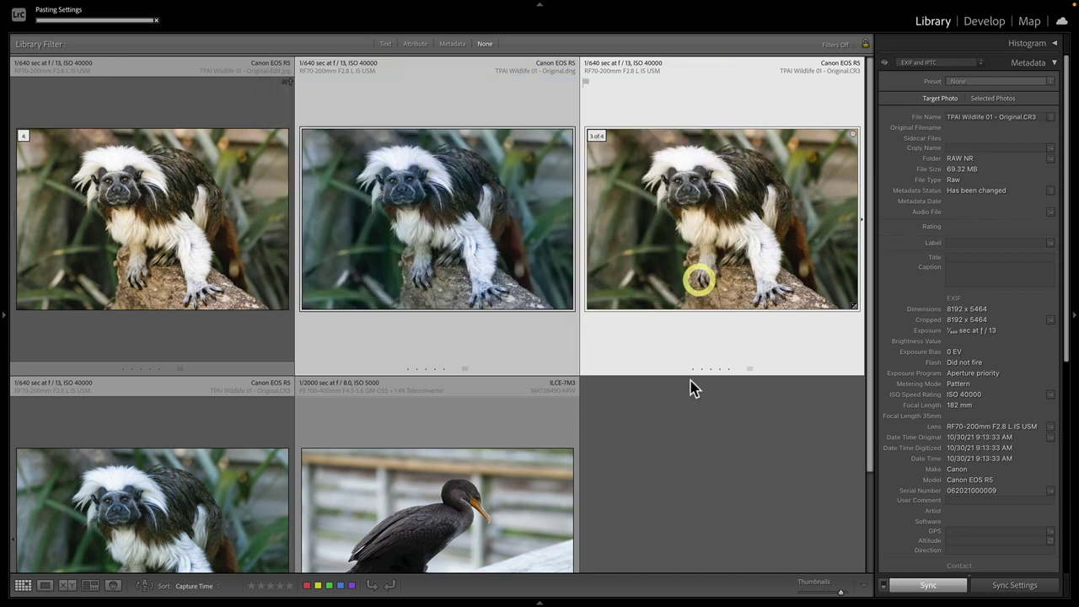
pyautogui.click(675, 451)
# Sample the DNG tamarin's white fur for white balance, reaching Temp 6,450 and Tint +13
pyautogui.doubleClick(438, 238)
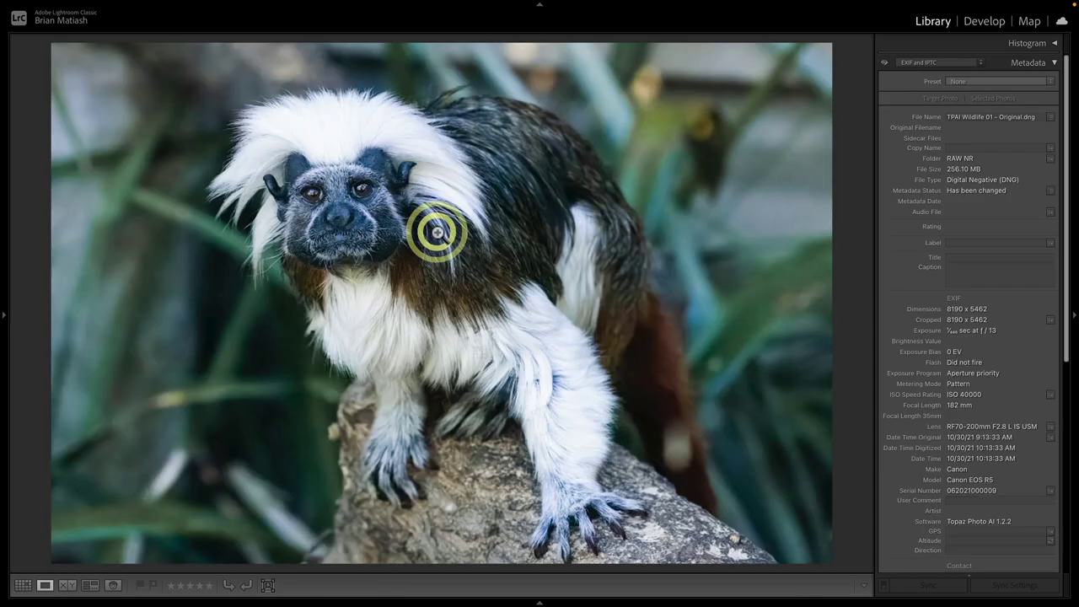
pyautogui.click(978, 23)
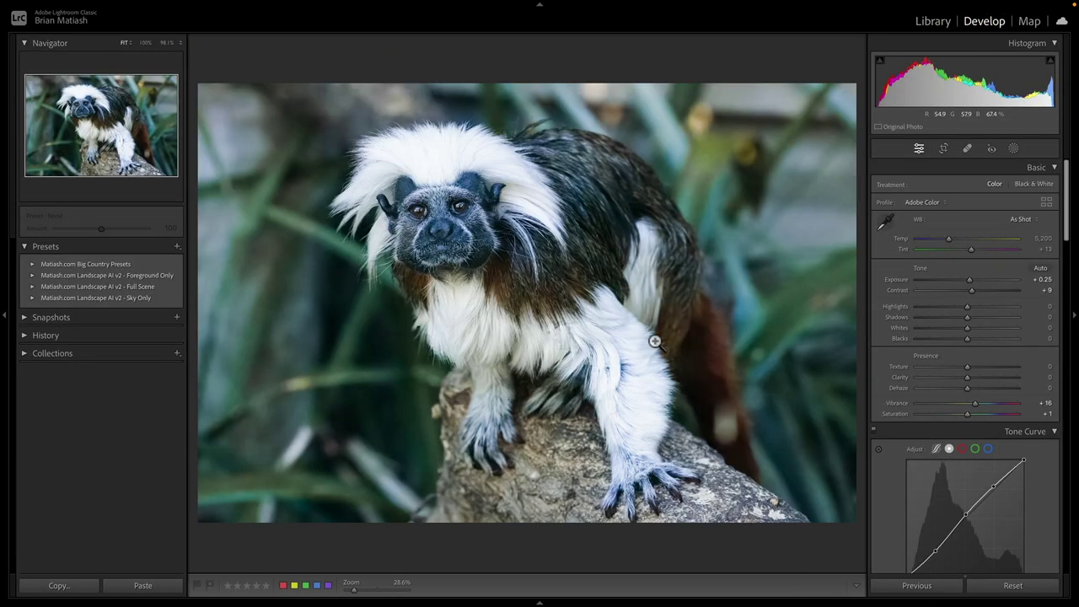
pyautogui.press('w')
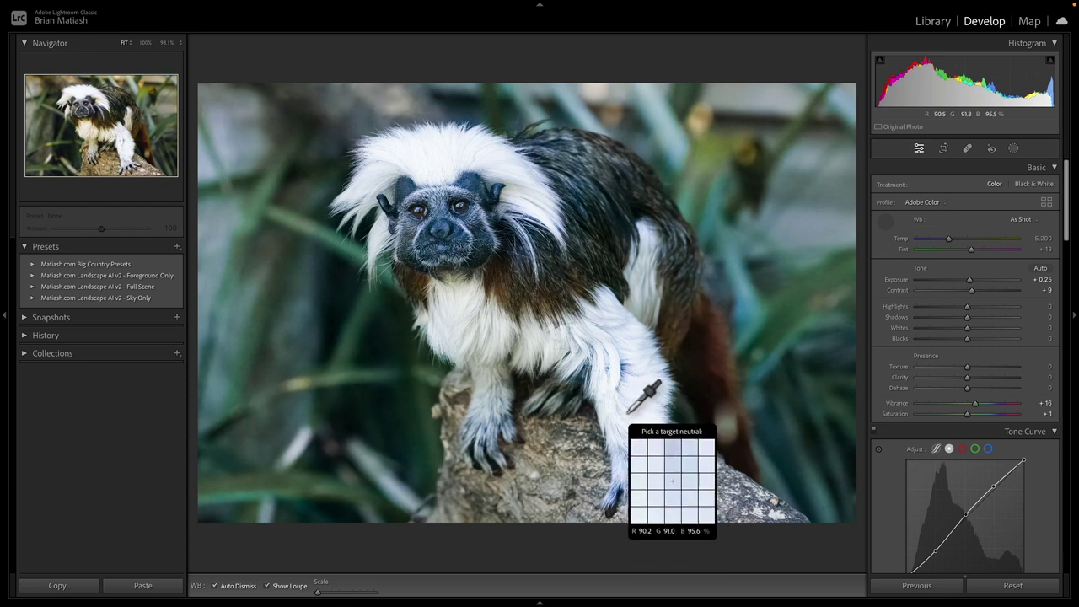
pyautogui.click(629, 386)
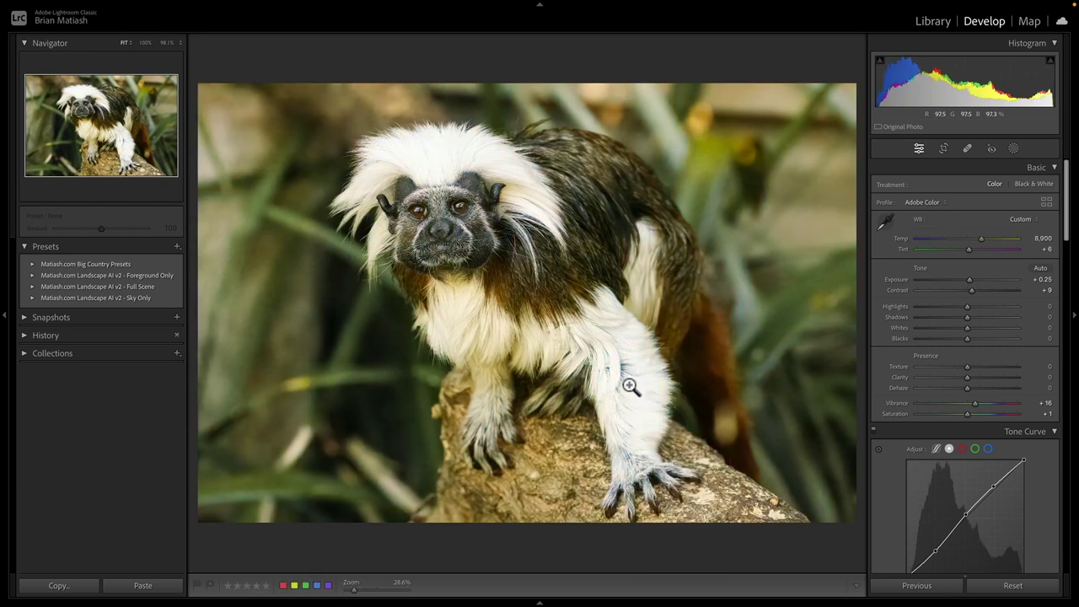
pyautogui.press('w')
pyautogui.click(576, 362)
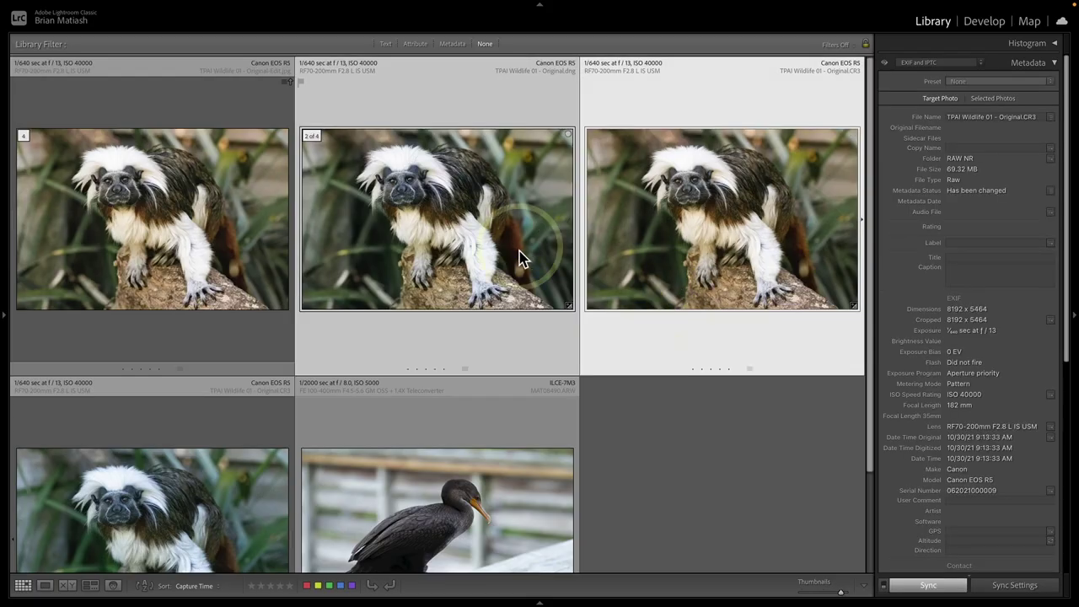
pyautogui.press('c')
pyautogui.hotkey('shift', 'Tab')
pyautogui.click(229, 242)
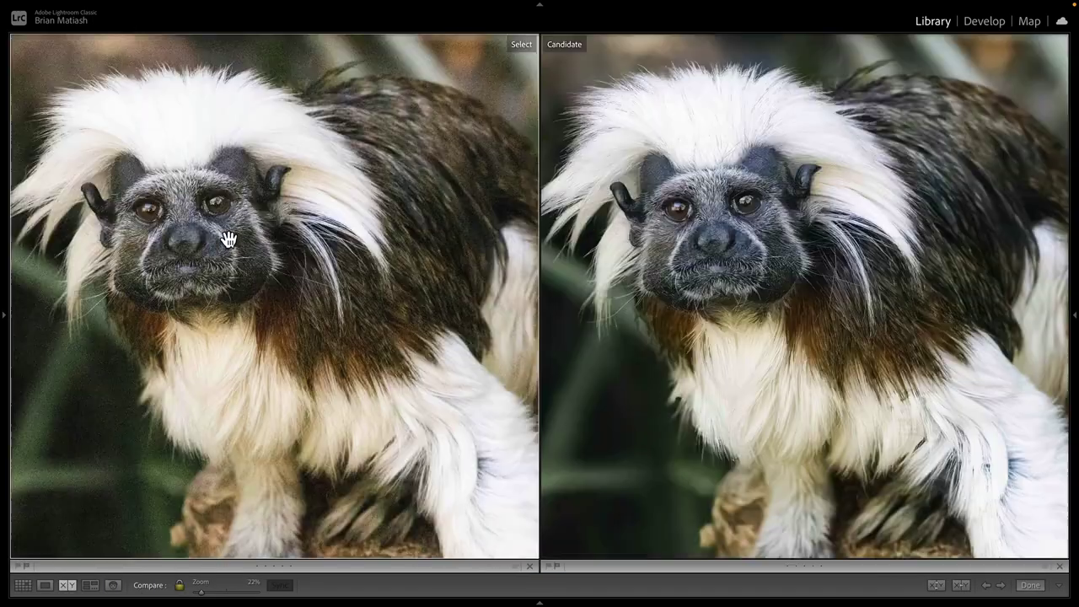
pyautogui.moveTo(229, 242); pyautogui.dragTo(330, 293)
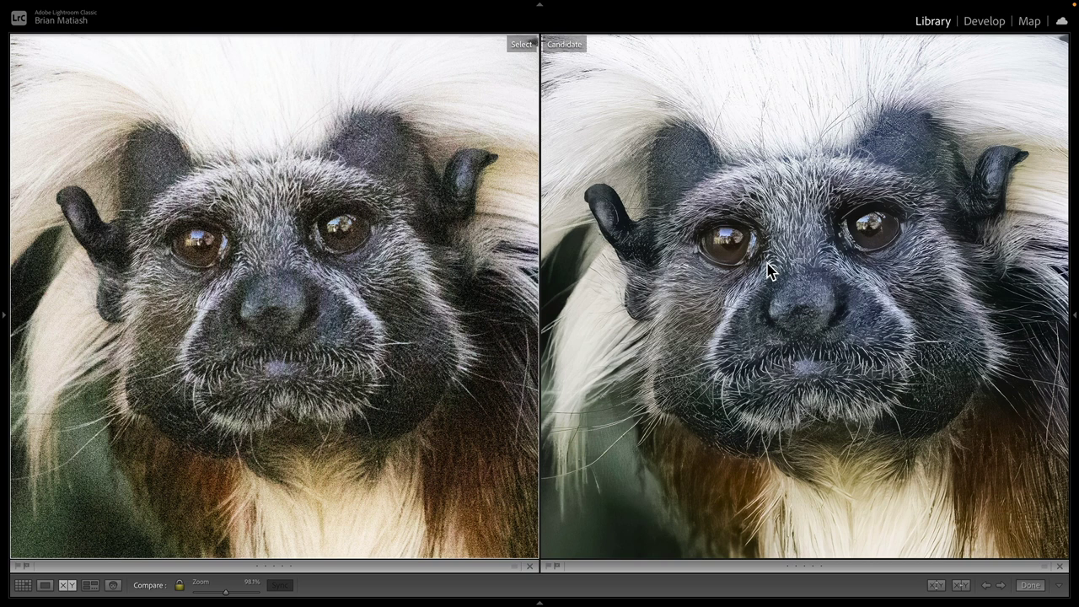
pyautogui.press('g')
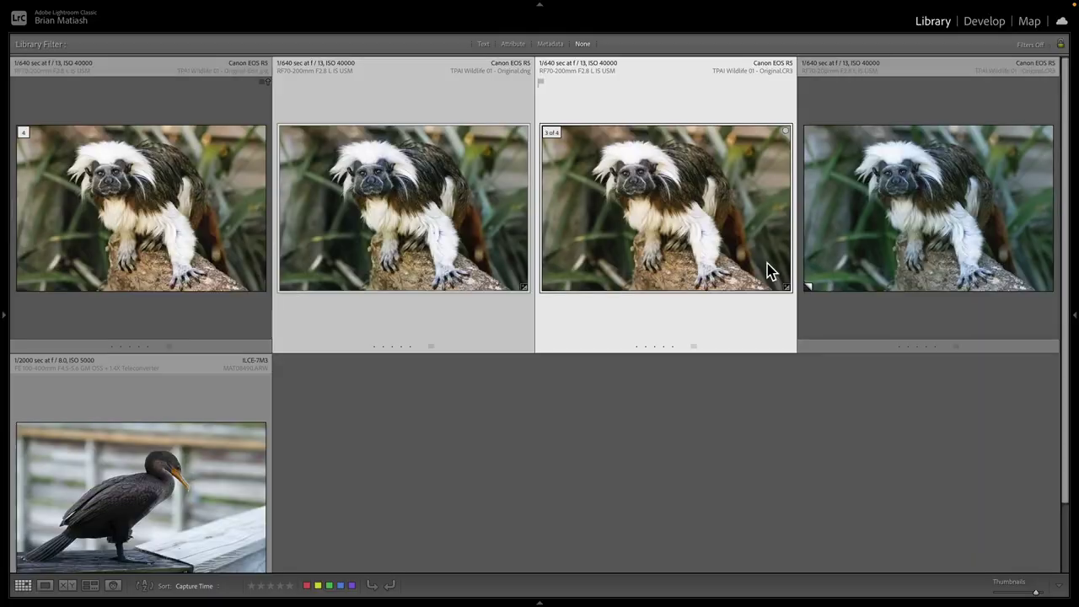
# Select the cormorant photo and view it large with its file details
pyautogui.click(691, 425)
pyautogui.scroll(-1, 691, 426)
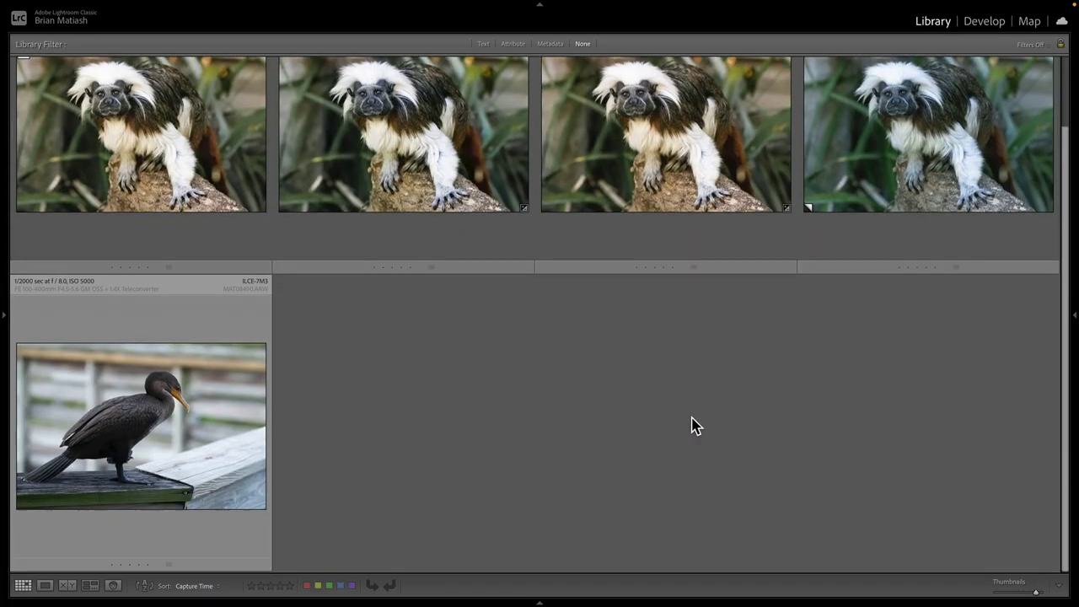
pyautogui.click(238, 431)
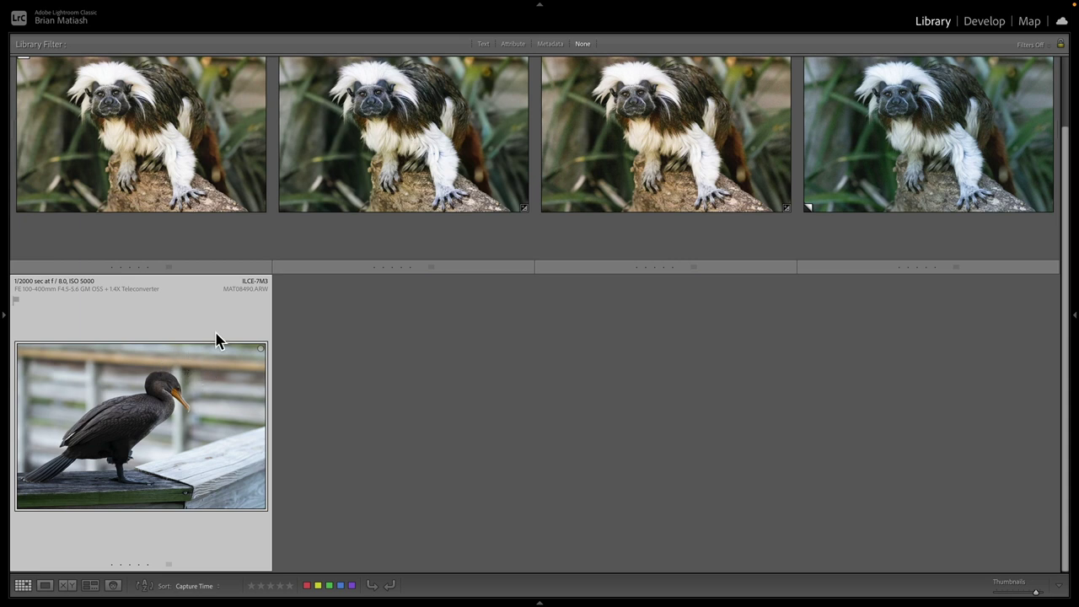
pyautogui.doubleClick(157, 390)
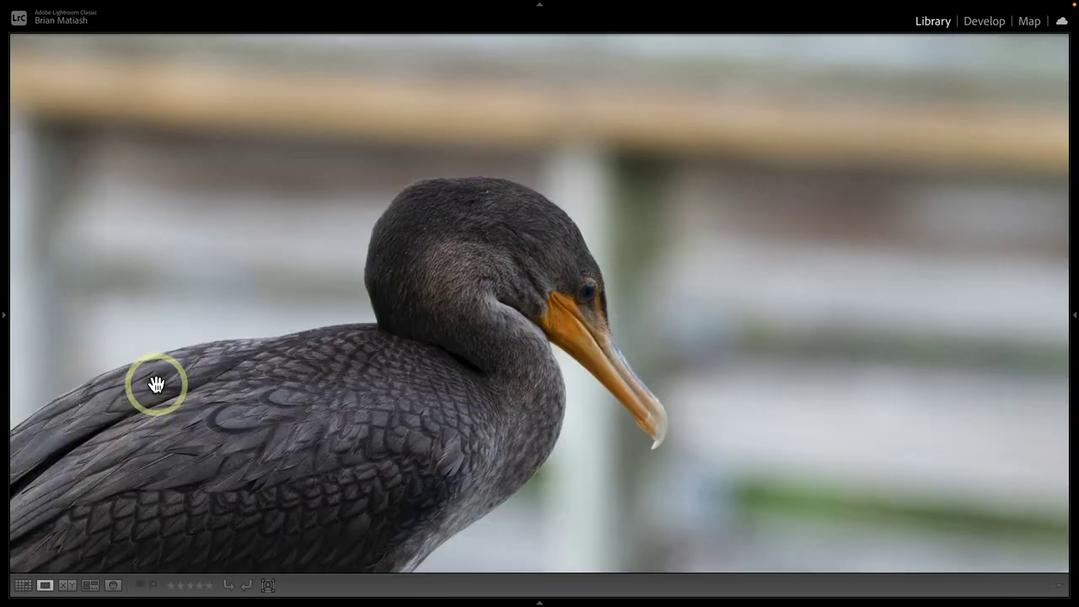
pyautogui.click(1075, 316)
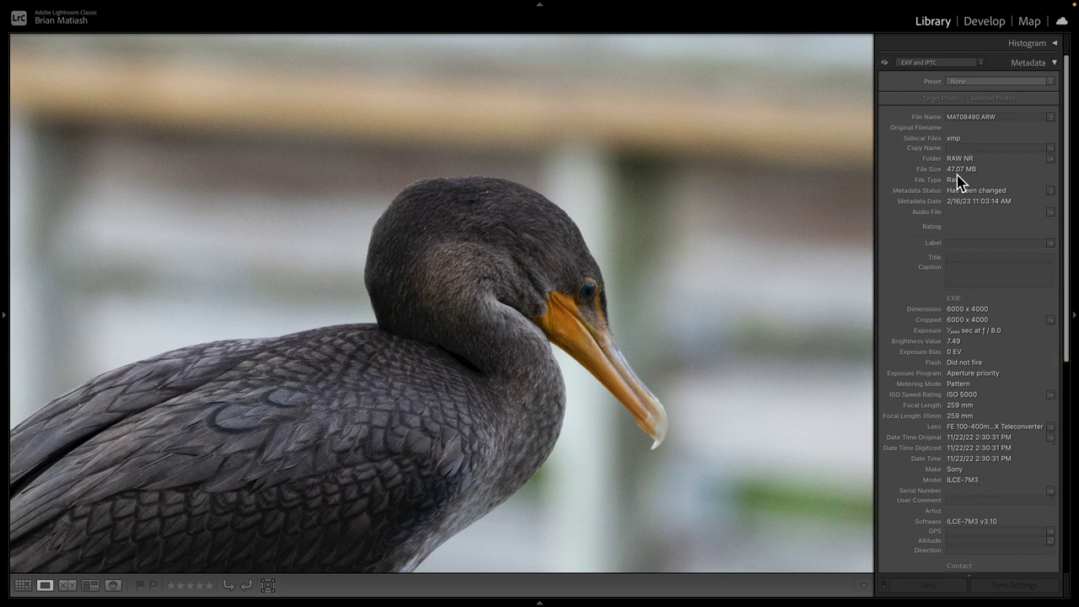
pyautogui.click(595, 302)
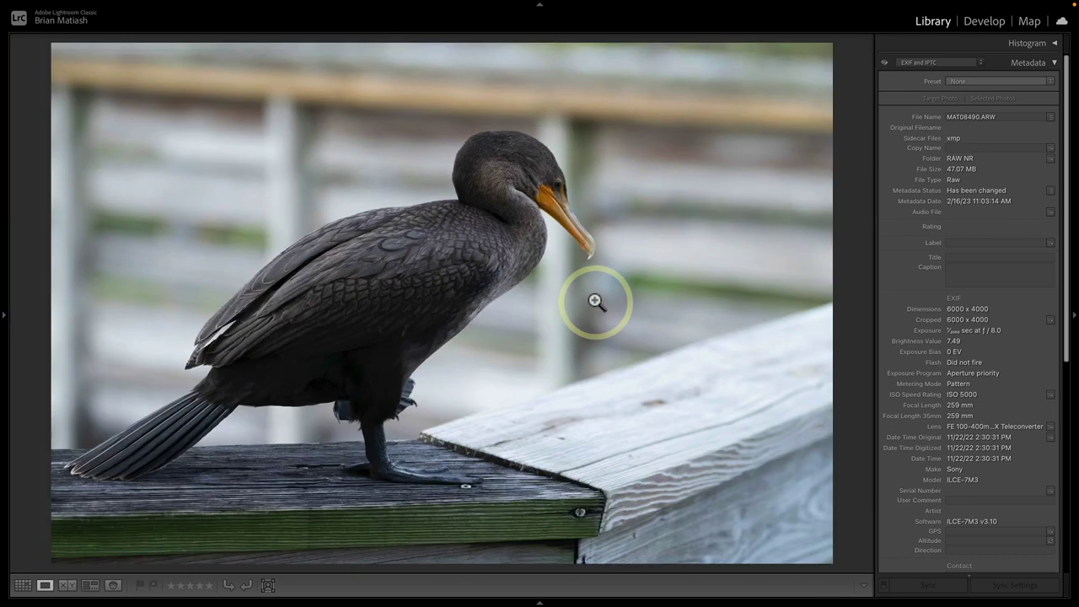
# Inspect the cormorant's head in Develop at about 250%, then return to the grid
pyautogui.click(963, 23)
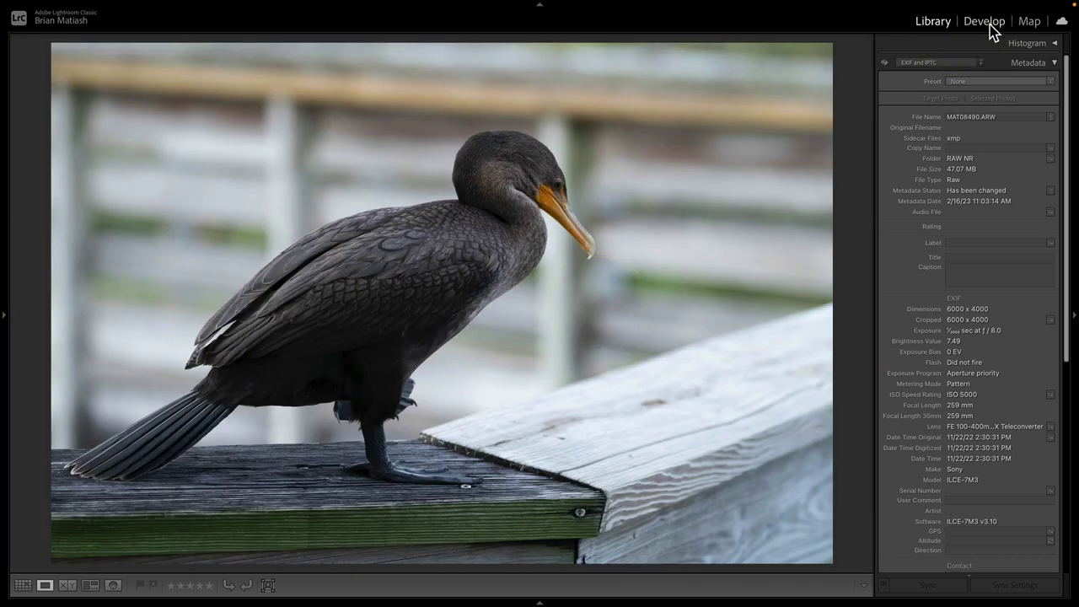
pyautogui.click(985, 22)
pyautogui.click(606, 218)
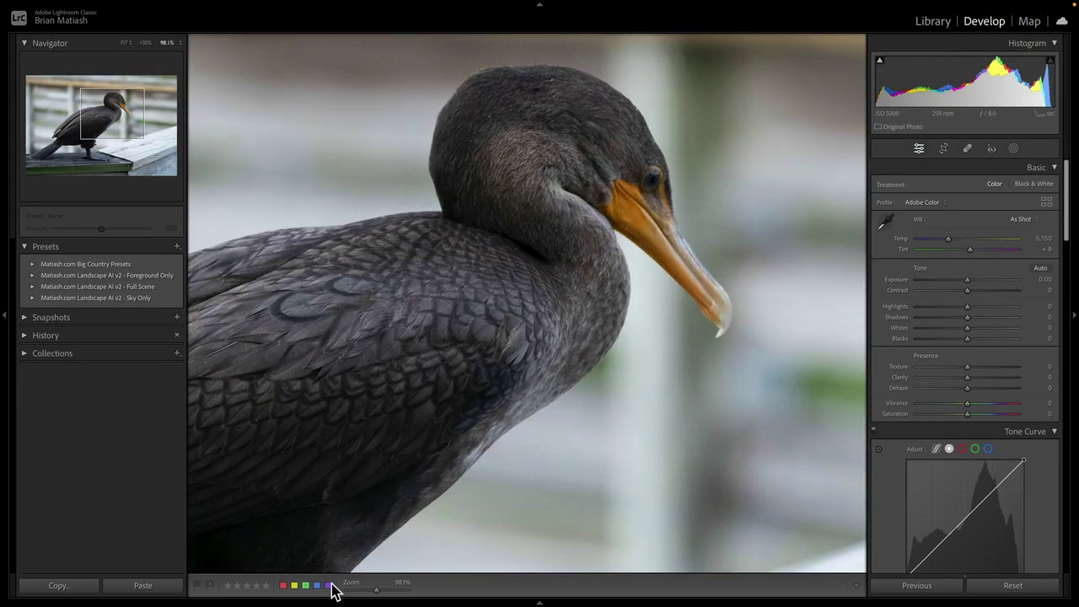
pyautogui.click(386, 593)
pyautogui.click(270, 530)
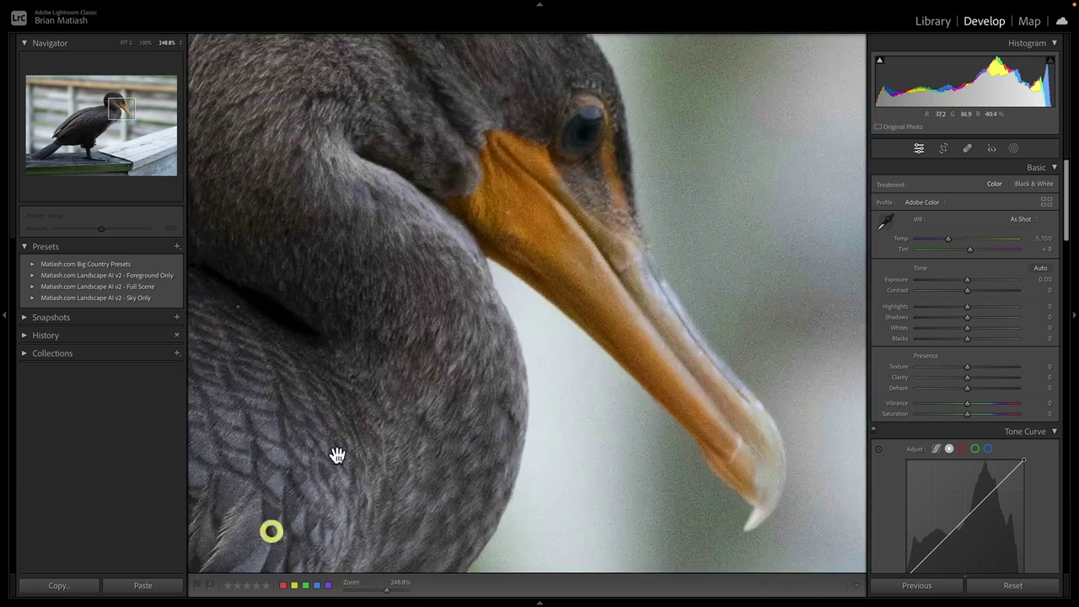
pyautogui.click(937, 22)
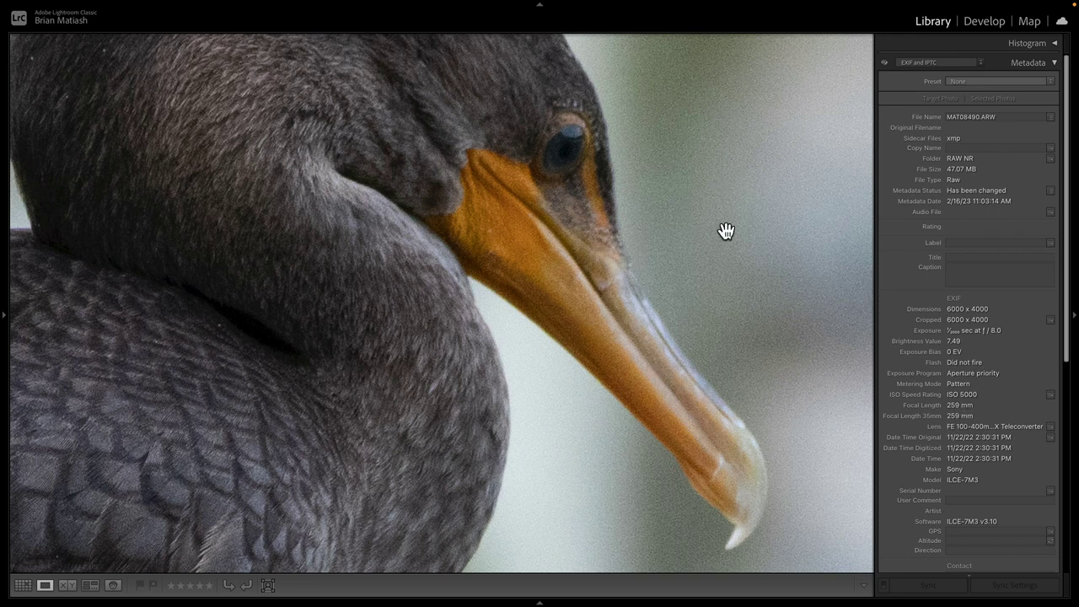
pyautogui.click(726, 231)
pyautogui.press('g')
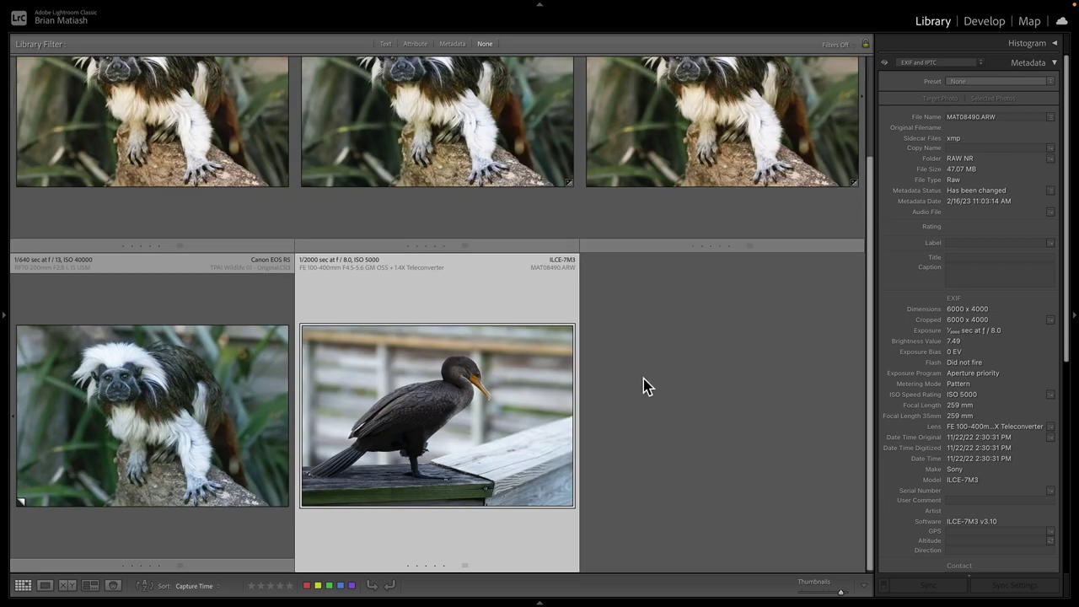
# Create a virtual copy of the cormorant raw and reselect the original
pyautogui.rightClick(468, 392)
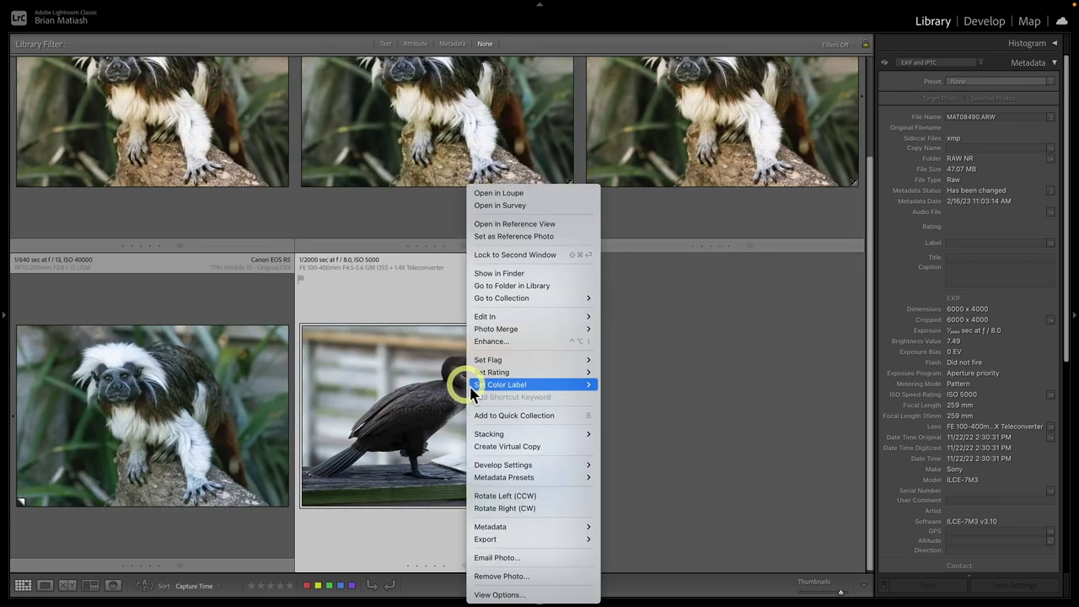
pyautogui.click(503, 447)
pyautogui.click(363, 415)
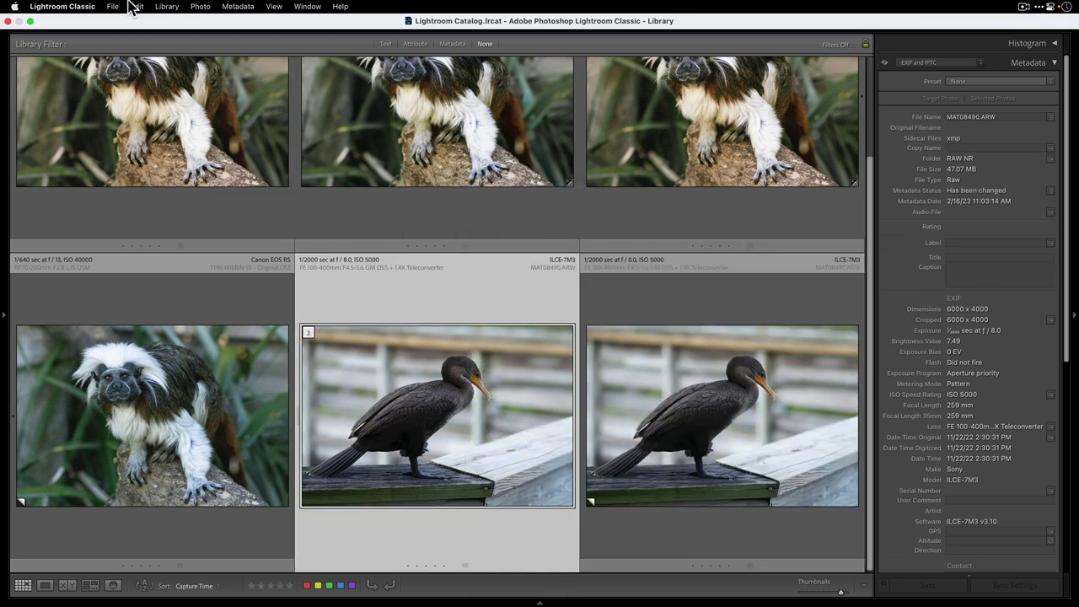
# Send the original cormorant raw to Topaz Photo AI via Plug-in Extras
pyautogui.click(112, 6)
pyautogui.moveTo(160, 268)
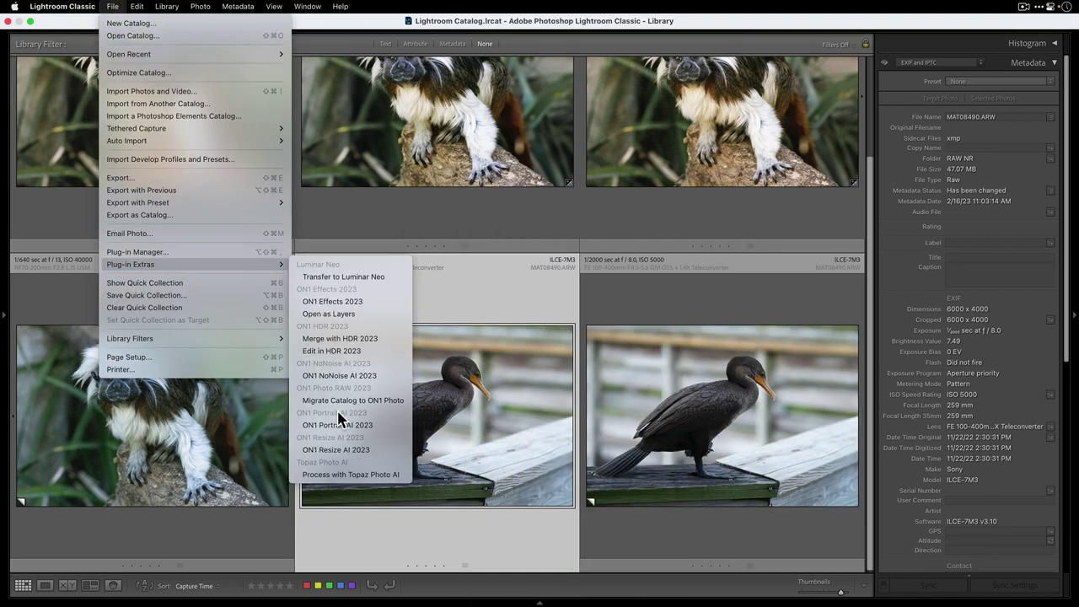
pyautogui.click(354, 475)
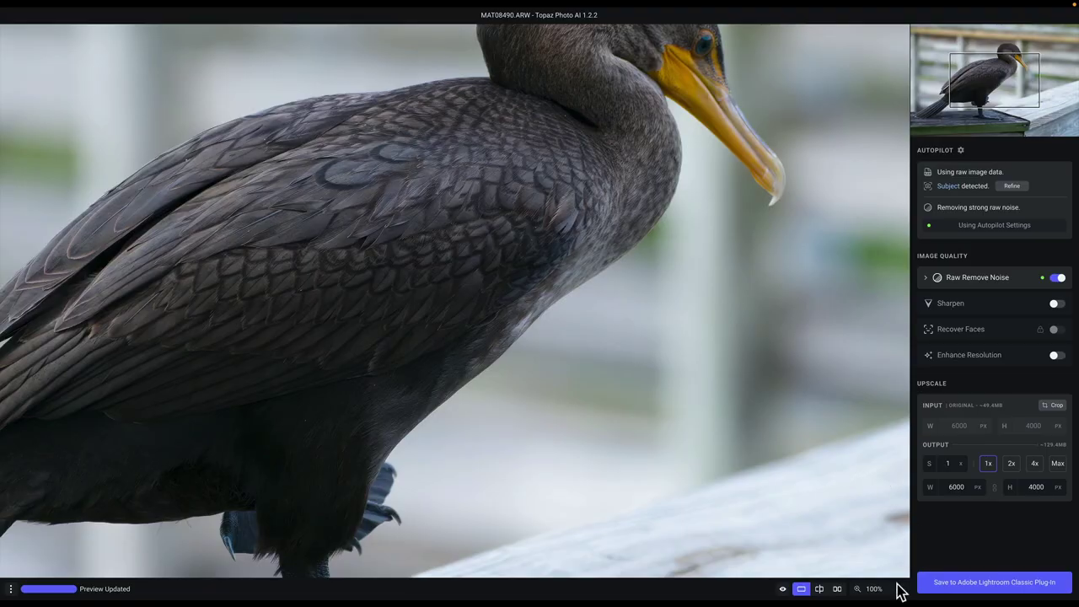
# Zoom the Topaz preview to 200% and centre it on the cormorant's head
pyautogui.click(896, 589)
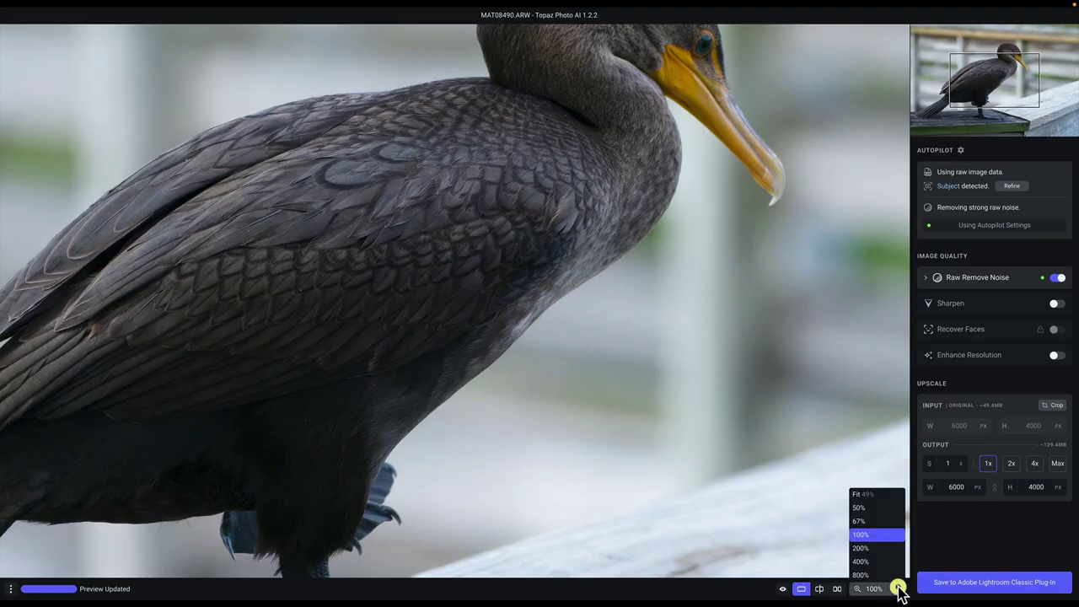
pyautogui.click(883, 556)
pyautogui.moveTo(971, 68); pyautogui.dragTo(1016, 59)
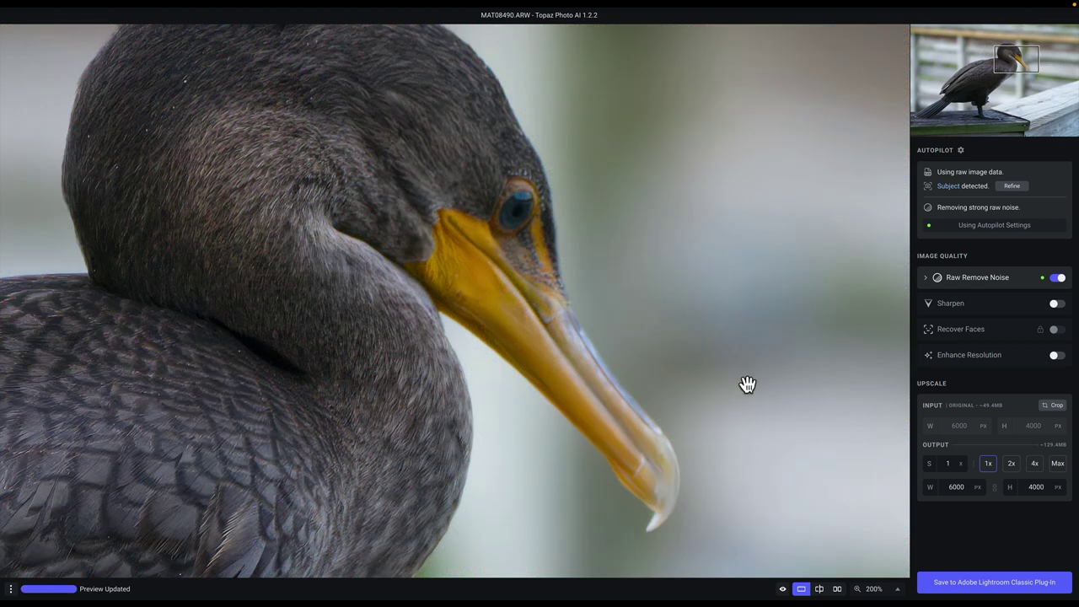
# Return the denoised cormorant to Lightroom and view the MAT08490.ARW raw large in Loupe
pyautogui.click(1010, 589)
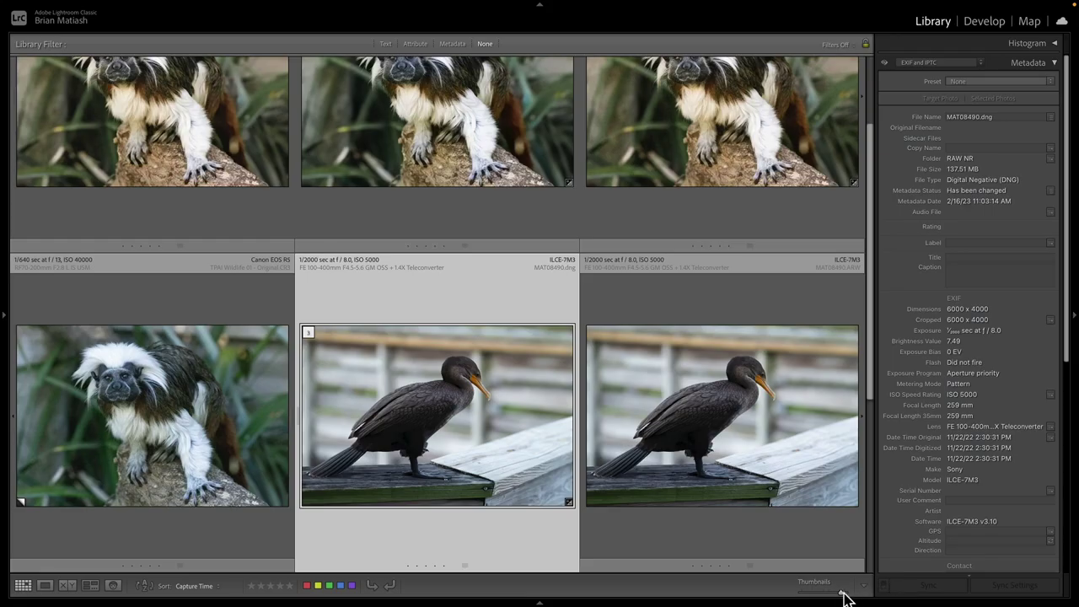
pyautogui.moveTo(836, 597); pyautogui.dragTo(833, 592)
pyautogui.click(555, 440)
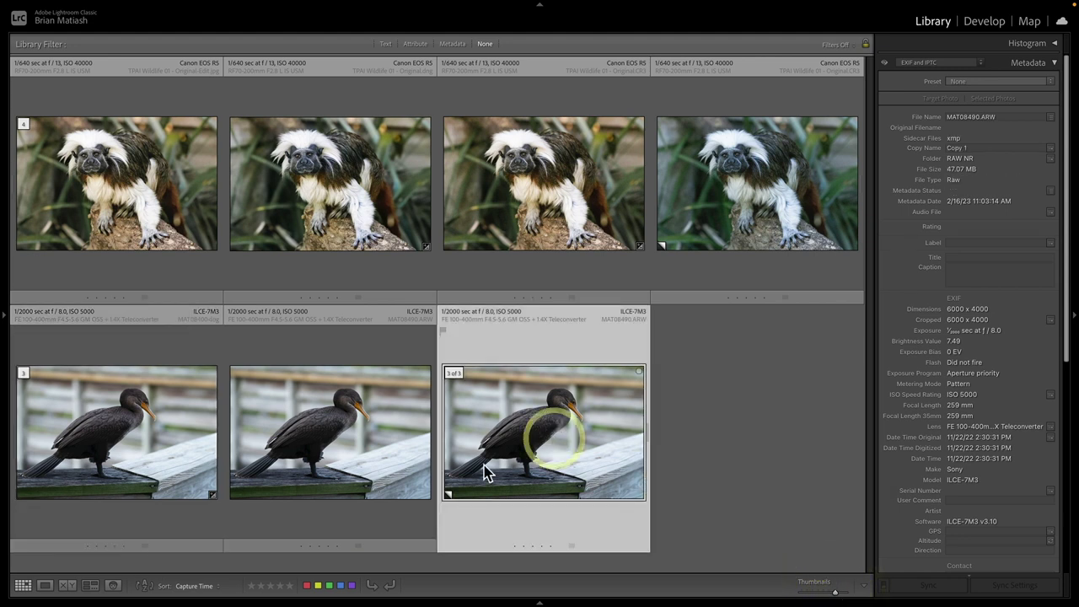
pyautogui.click(344, 447)
pyautogui.click(167, 445)
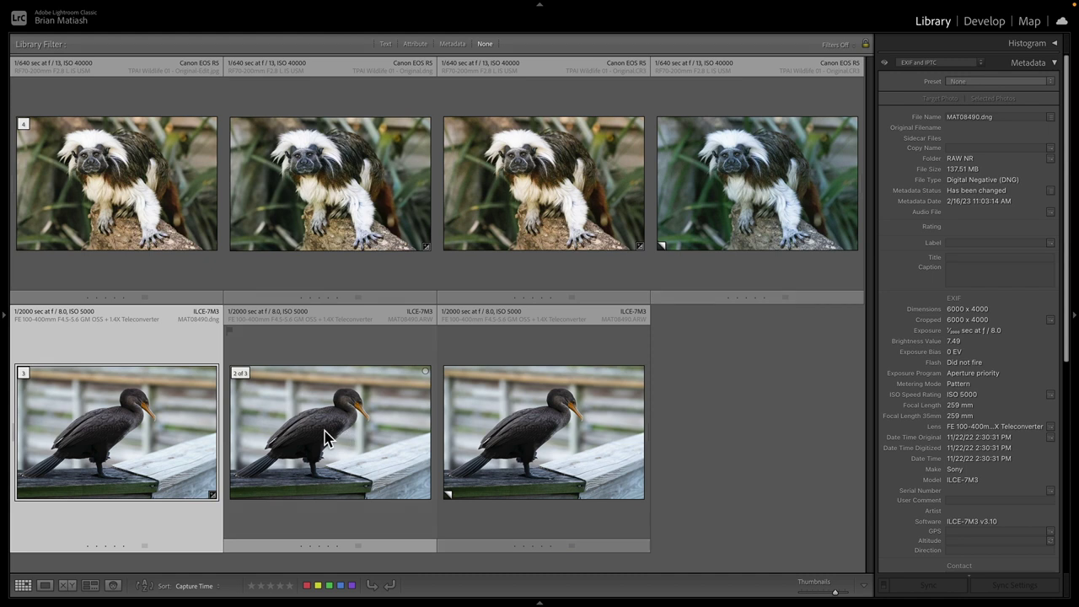
pyautogui.doubleClick(364, 426)
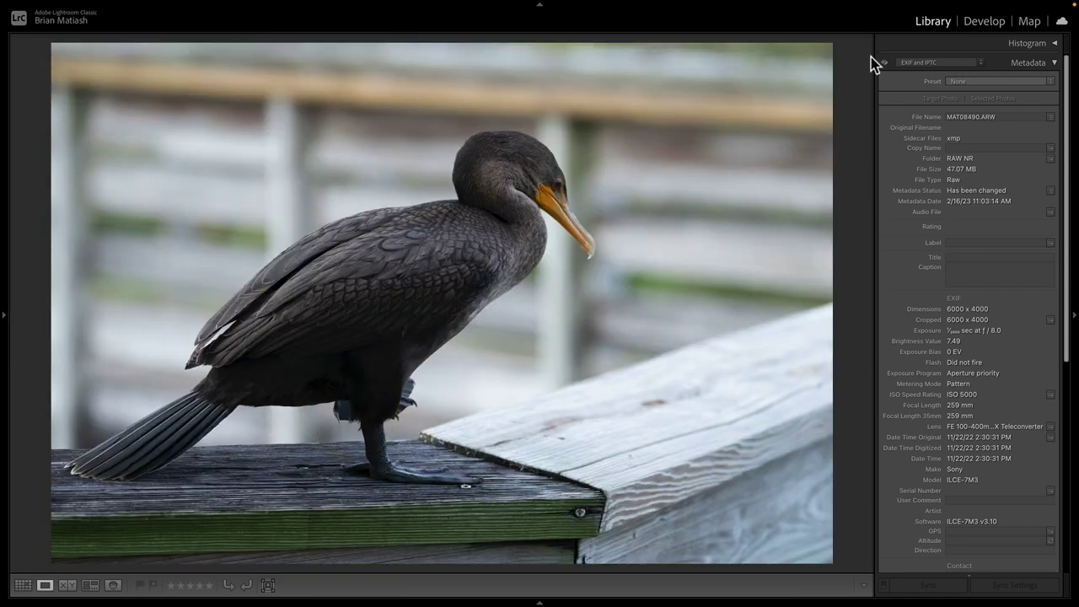
# In Develop, set white balance from the grey railing, apply Auto tone, and set Exposure +0.20
pyautogui.click(976, 23)
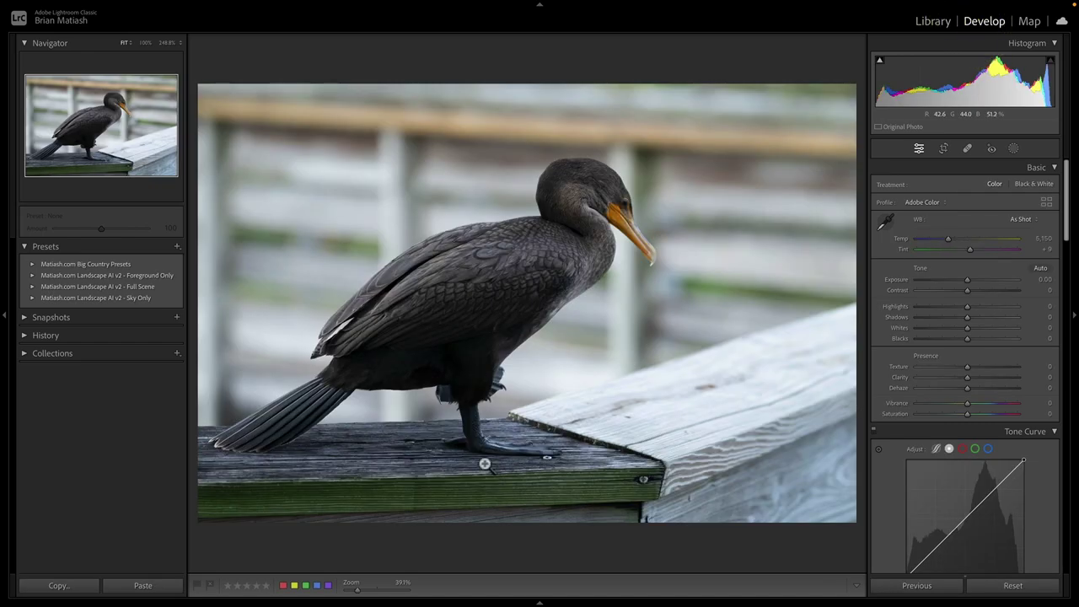
pyautogui.press('w')
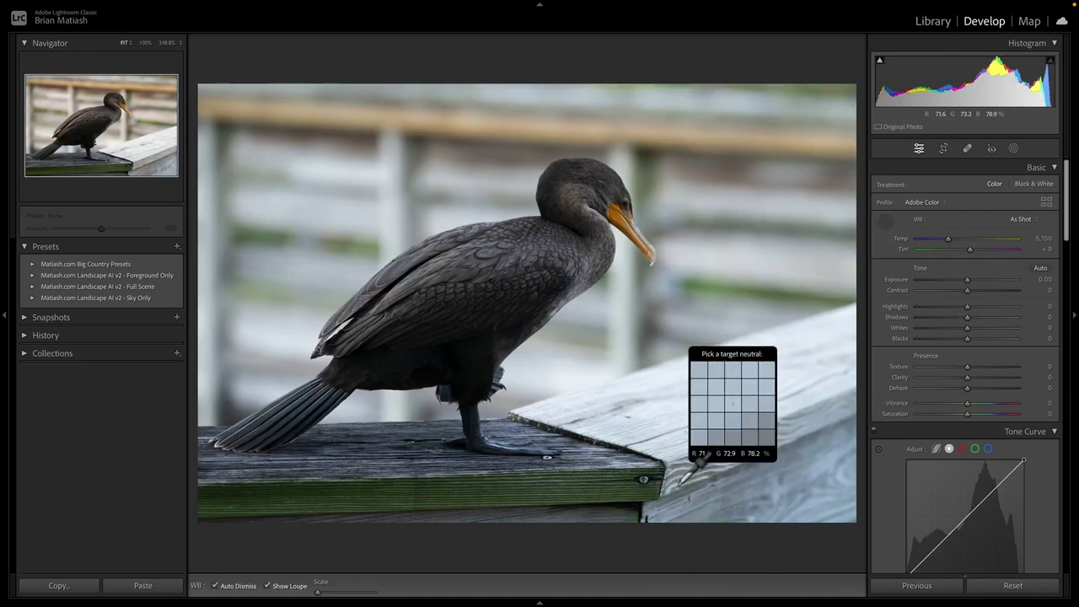
pyautogui.click(679, 482)
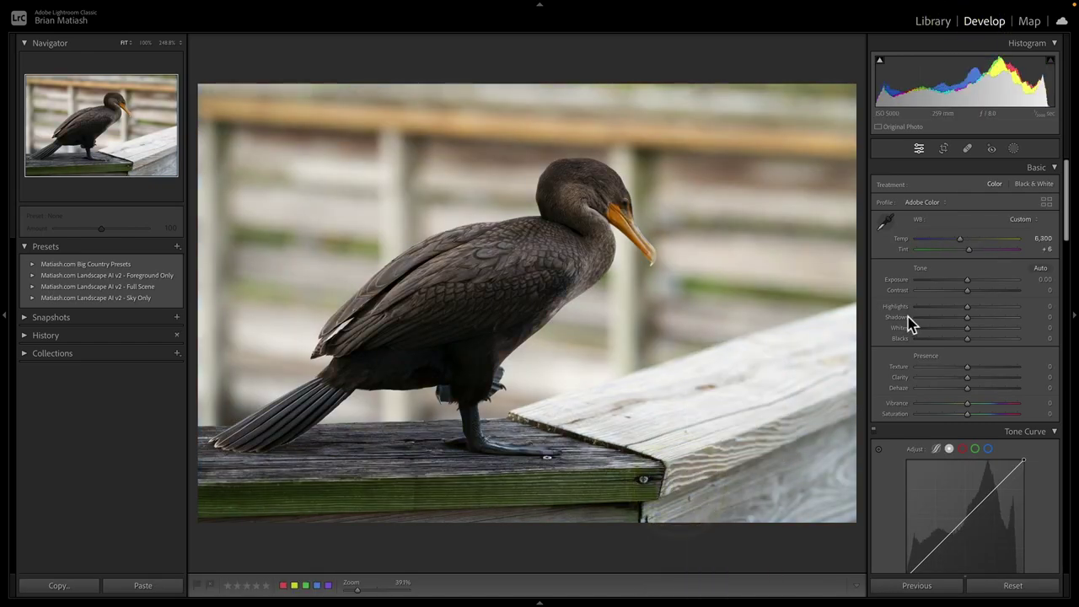
pyautogui.click(1041, 267)
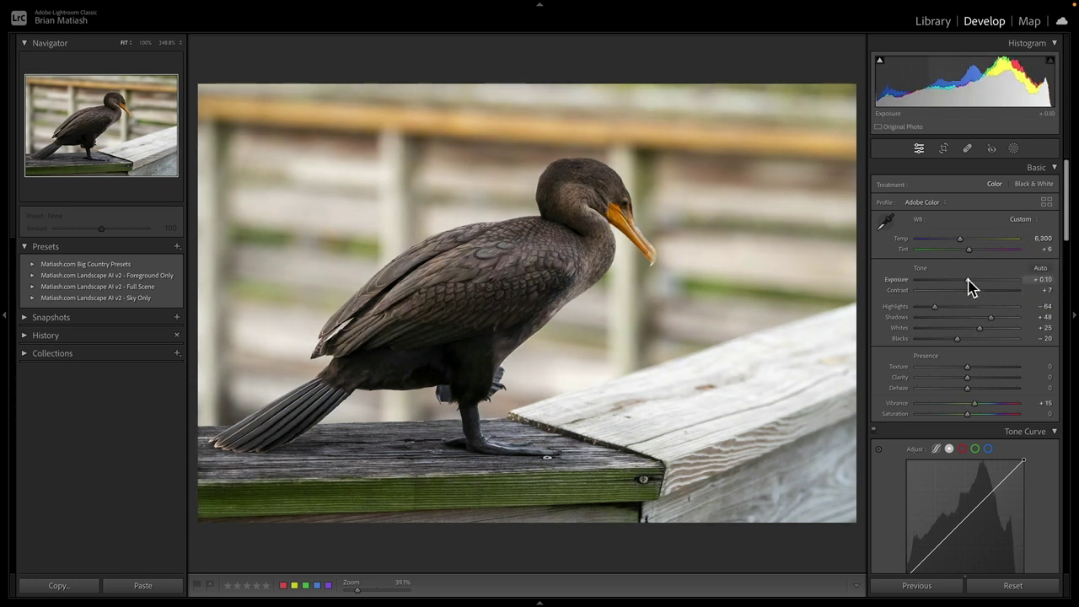
pyautogui.click(970, 281)
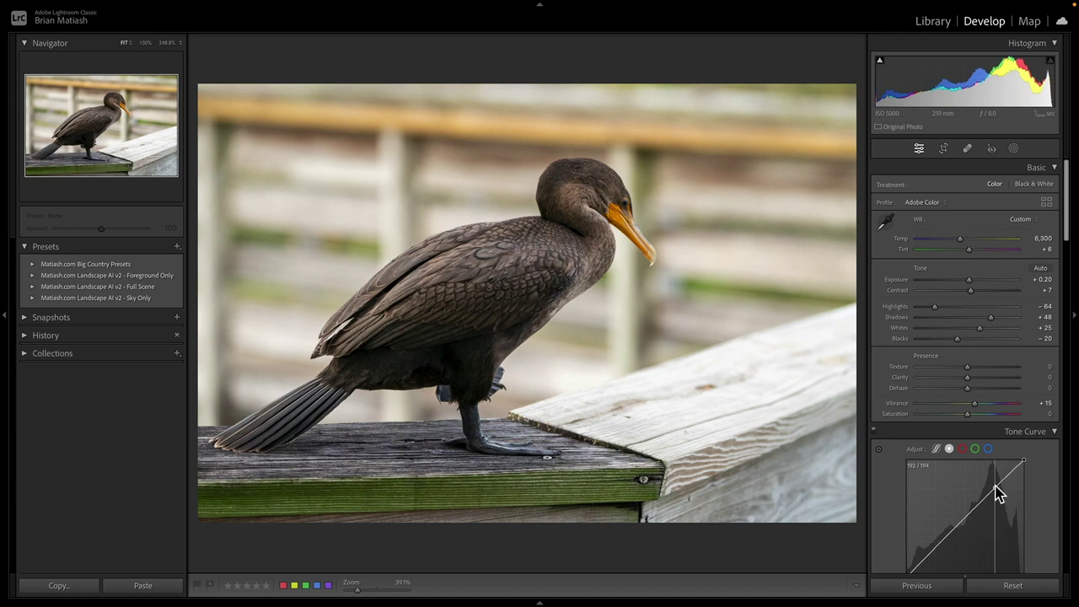
# Add tone-curve points that pull the shadows down for more contrast, then return to the grid
pyautogui.click(995, 486)
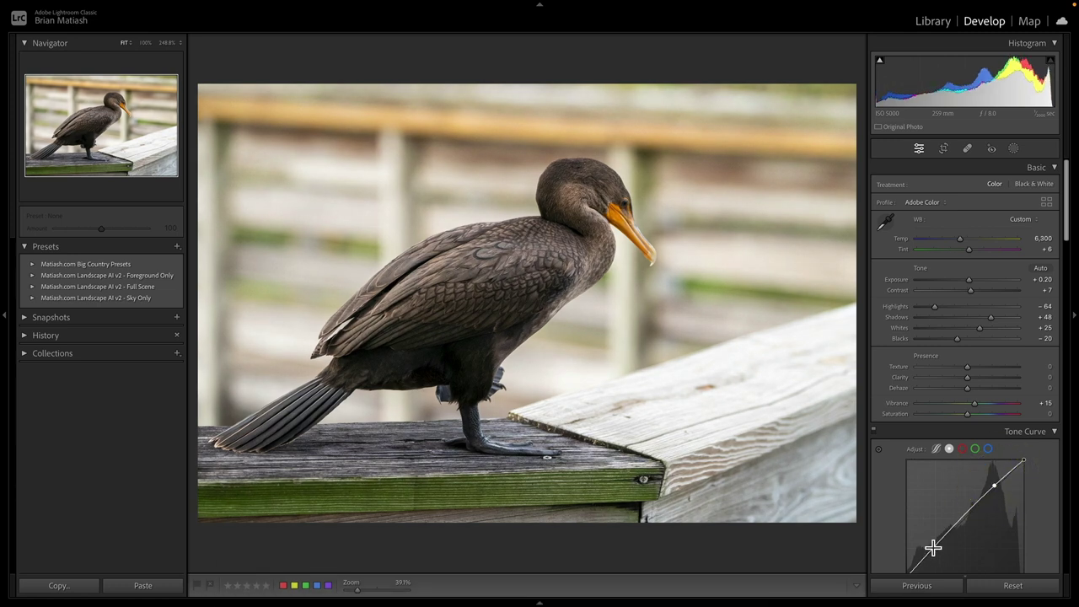
pyautogui.moveTo(932, 548); pyautogui.dragTo(964, 515)
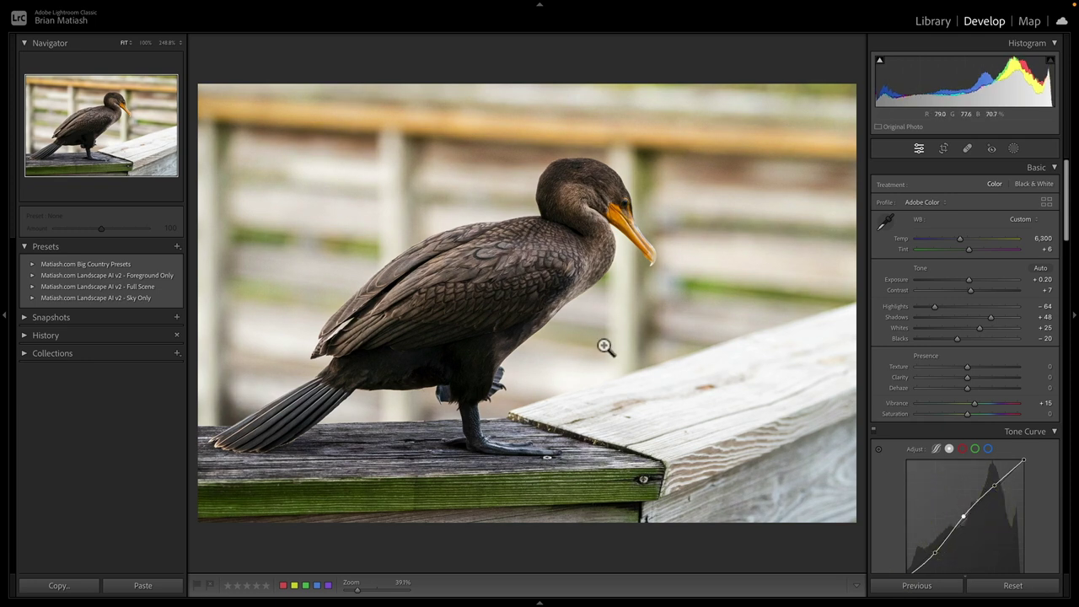
pyautogui.press('g')
pyautogui.click(737, 411)
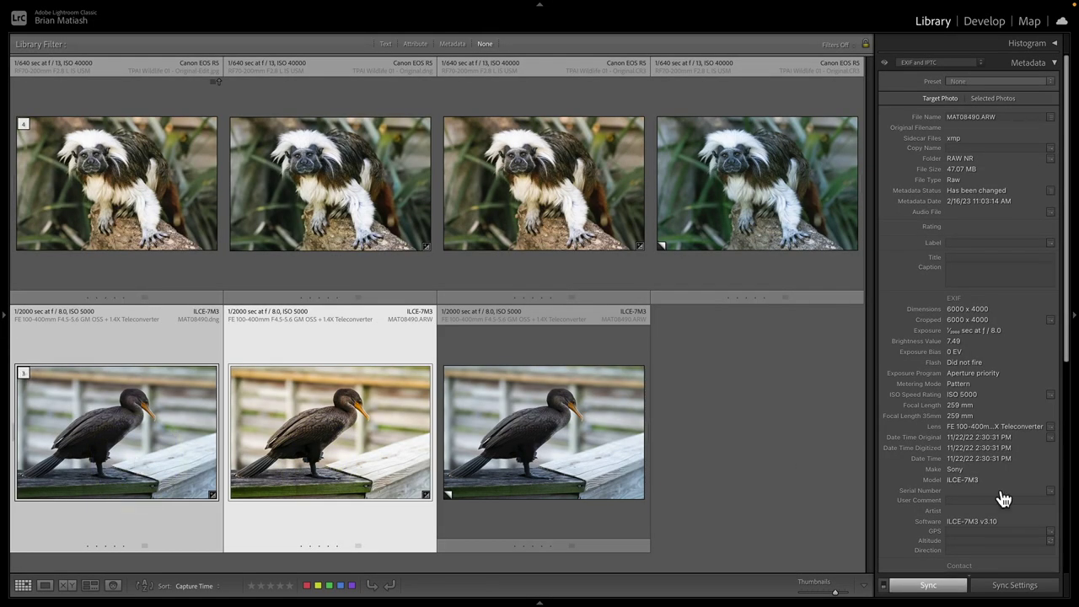
# Clear all sync options, leaving only Basic and Tone Curve checked
pyautogui.click(1008, 588)
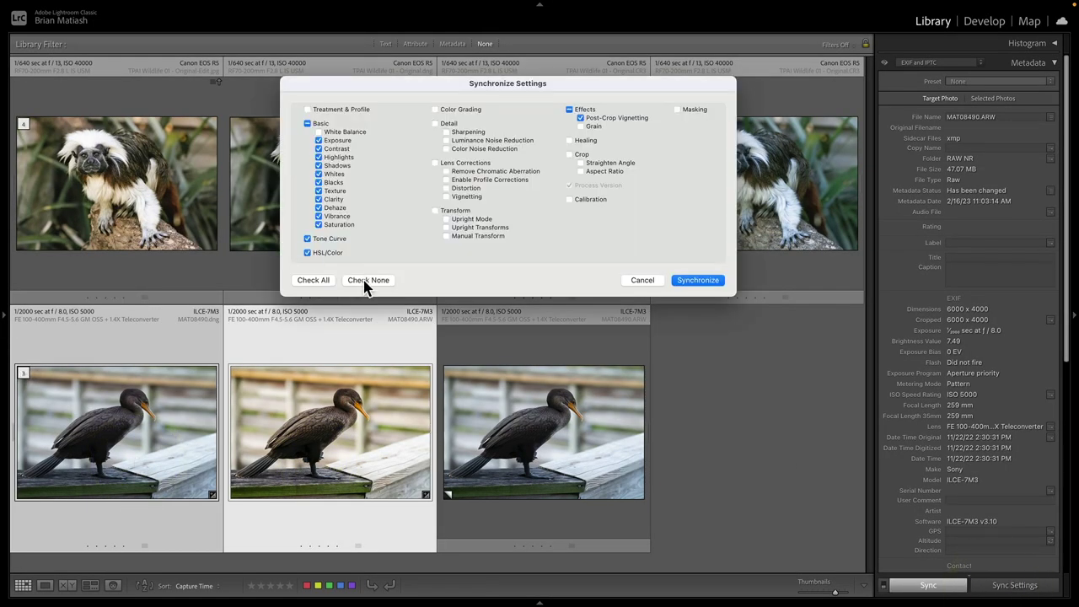
pyautogui.click(364, 281)
pyautogui.click(308, 124)
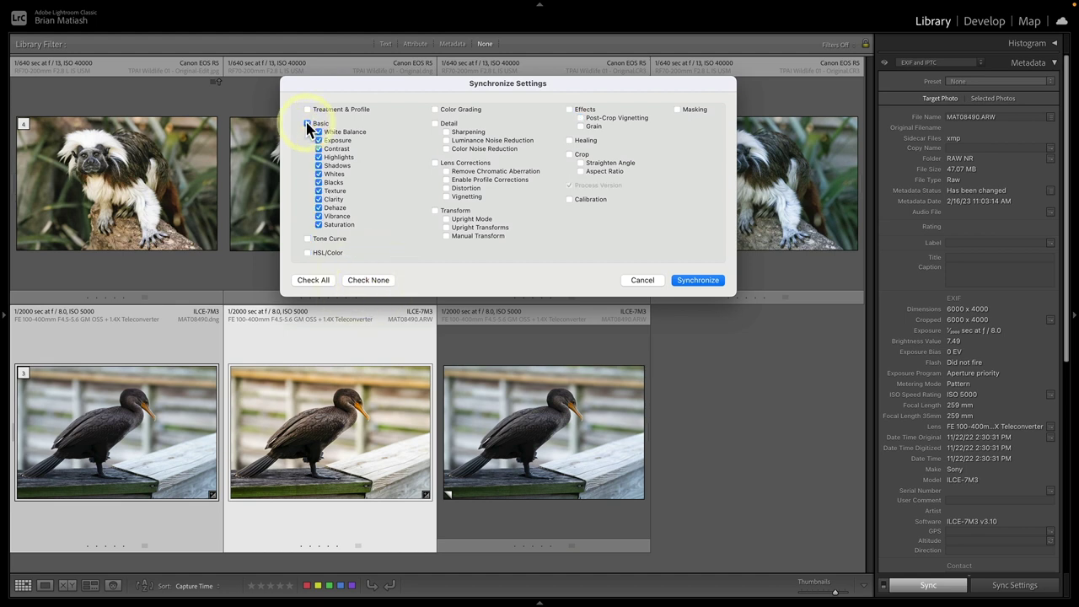
pyautogui.click(308, 239)
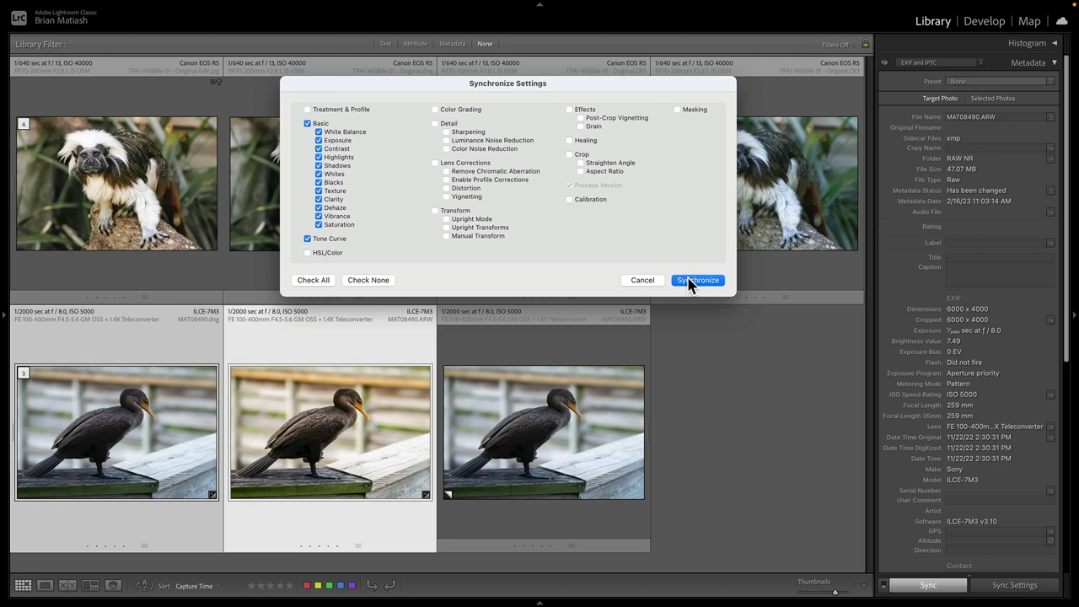
# Synchronize the settings to the DNG and compare both photos enlarged side by side
pyautogui.click(690, 281)
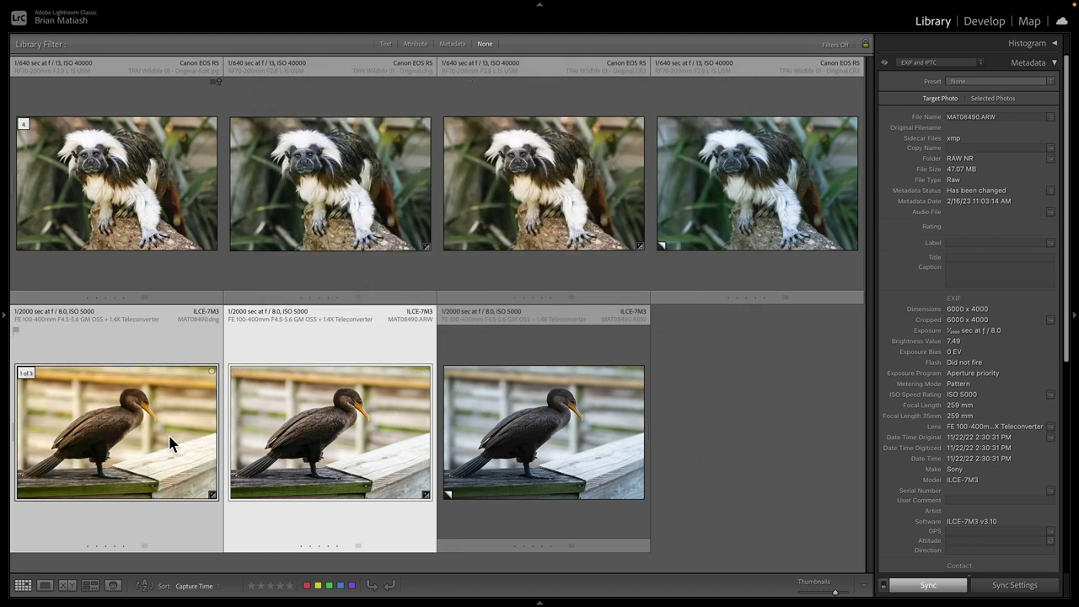
pyautogui.press('c')
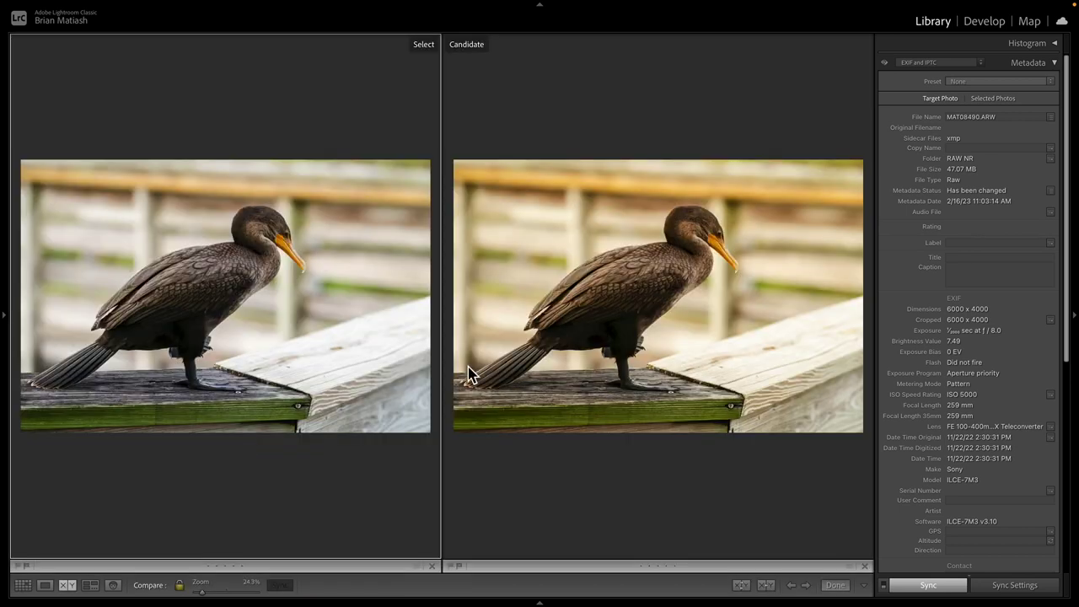
pyautogui.press('Tab')
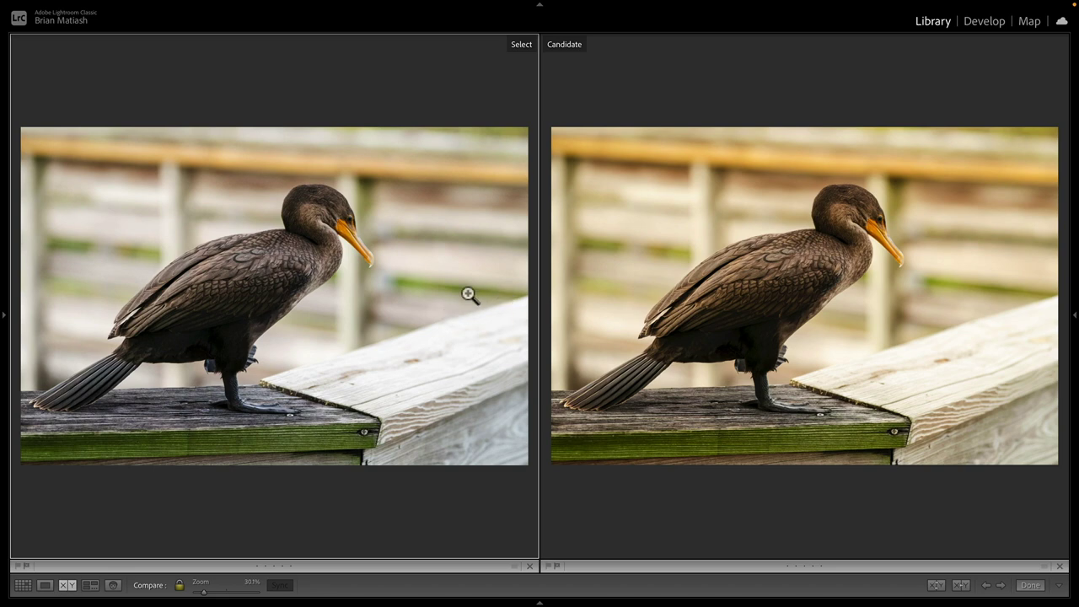
# Undo the pasted settings on the DNG and reselect both the edited raw and DNG
pyautogui.press('g')
pyautogui.hotkey('ctrl', 'z')
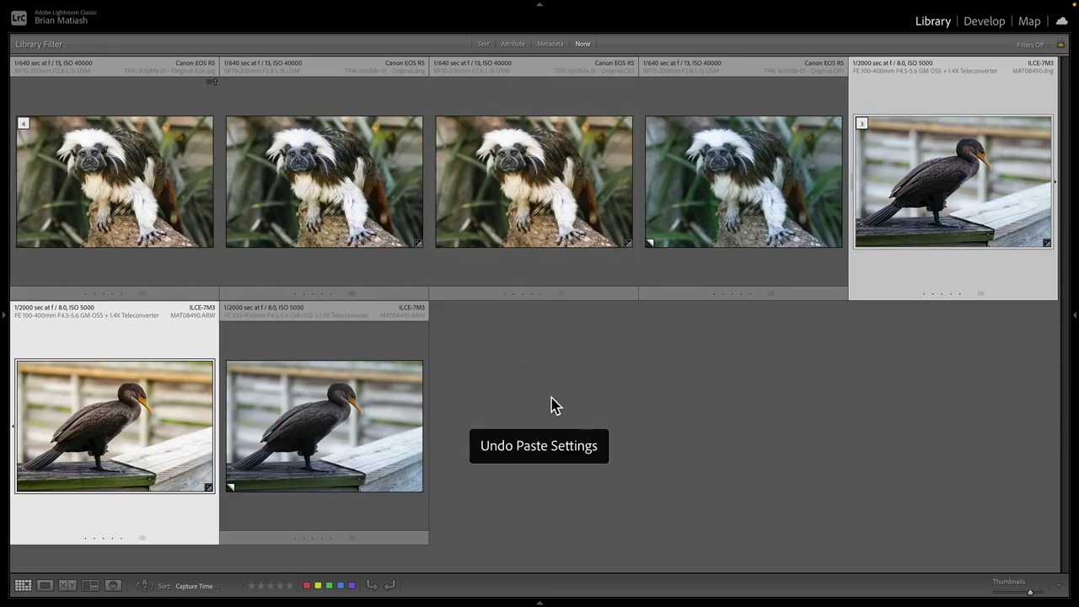
pyautogui.click(720, 369)
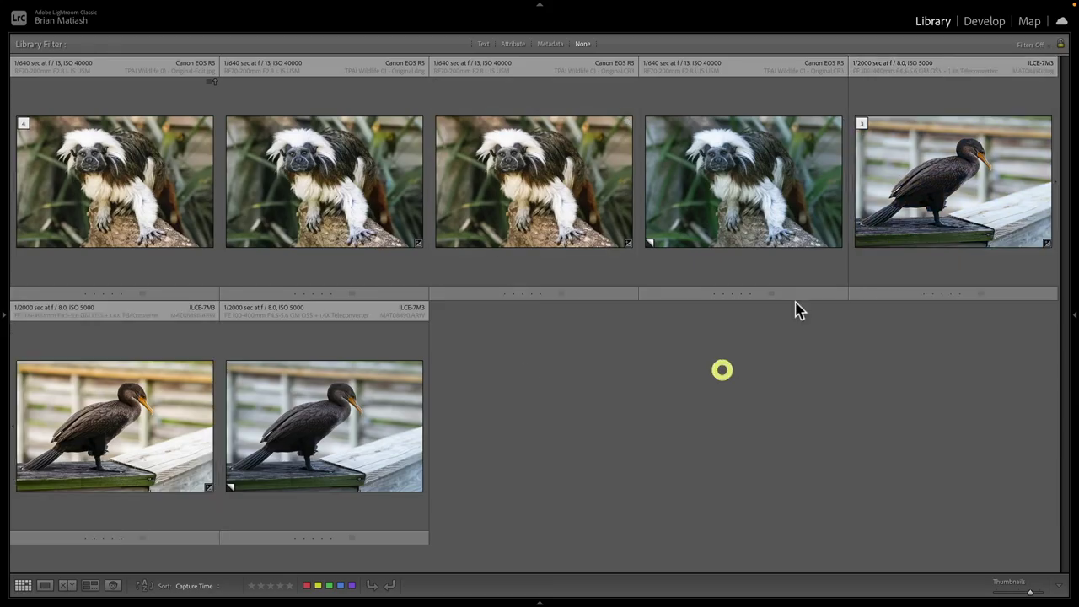
pyautogui.click(896, 189)
pyautogui.keyDown('ctrl'); pyautogui.click(105, 435); pyautogui.keyUp('ctrl')
pyautogui.click(927, 172)
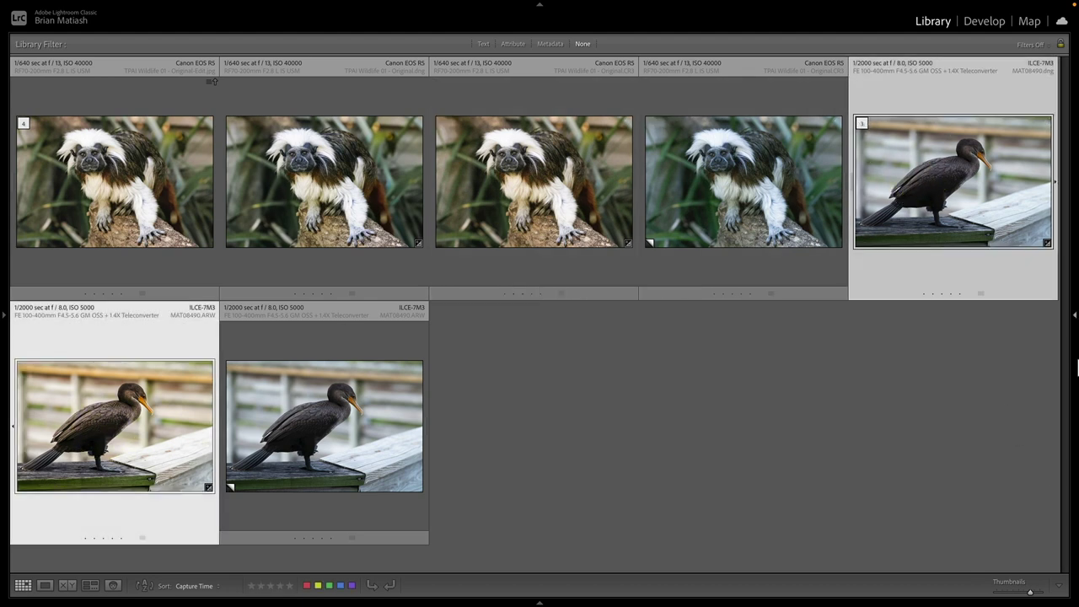
# Resync Basic and Tone Curve edits to the DNG with White Balance excluded
pyautogui.click(1075, 316)
pyautogui.click(976, 585)
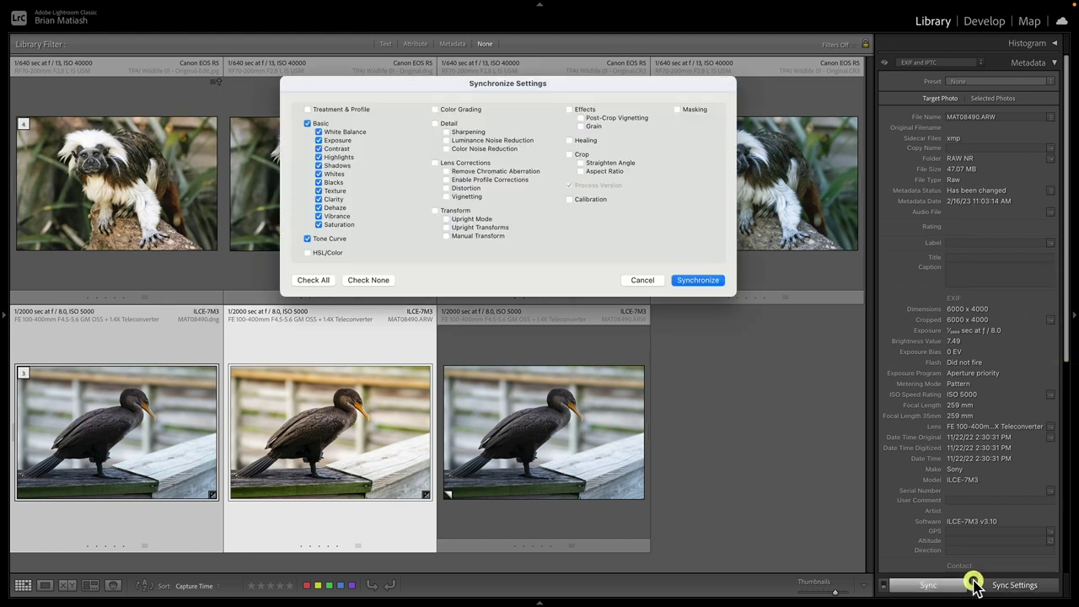
pyautogui.click(338, 133)
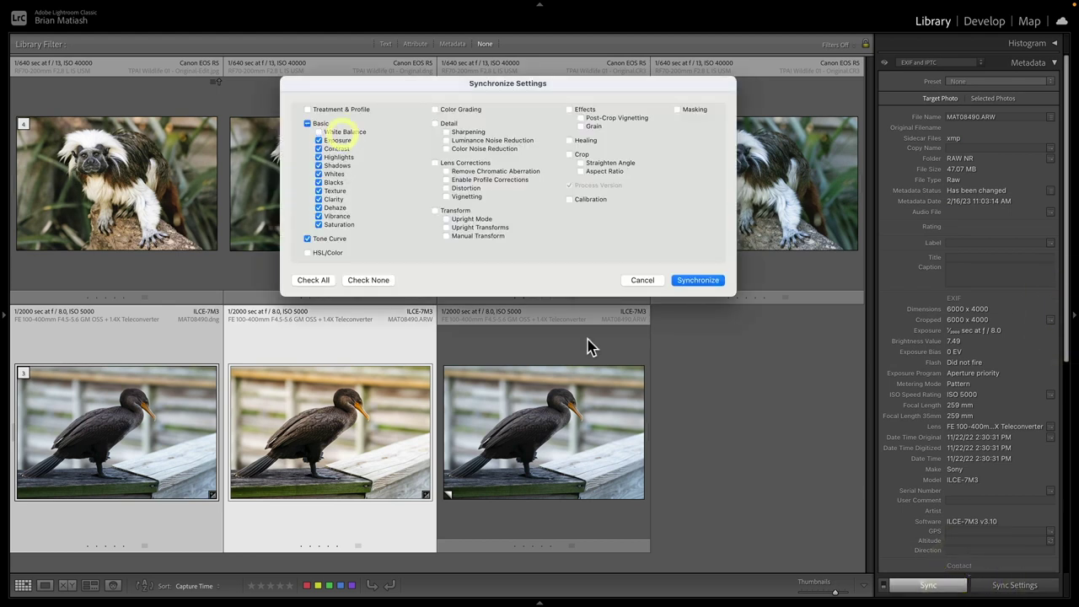
pyautogui.click(682, 284)
# Set the DNG's own white balance from the railing, then select both versions in the grid
pyautogui.click(745, 461)
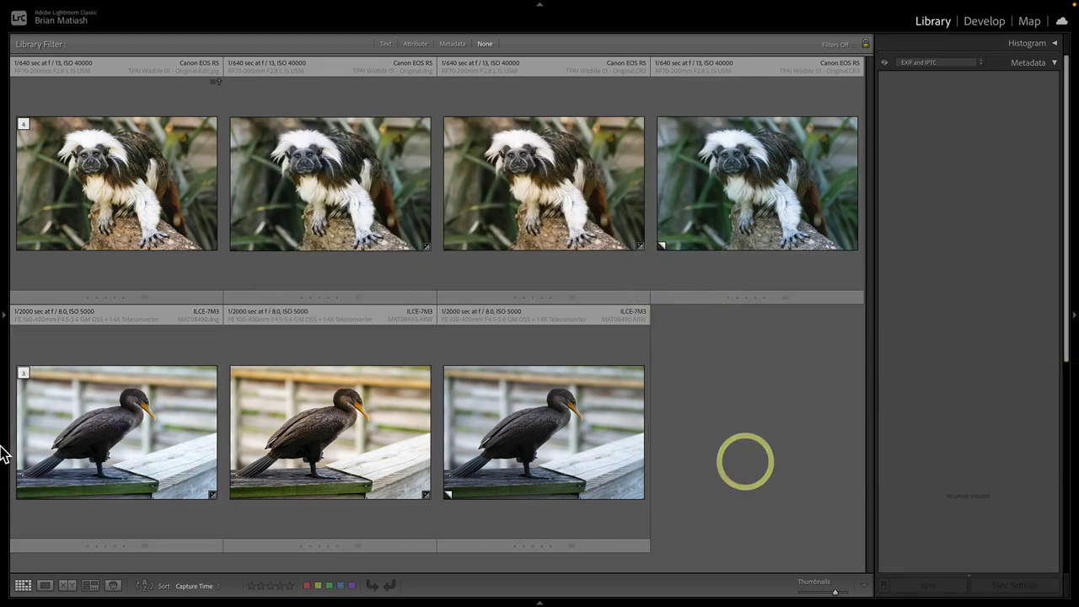
pyautogui.click(87, 445)
pyautogui.doubleClick(87, 445)
pyautogui.press('w')
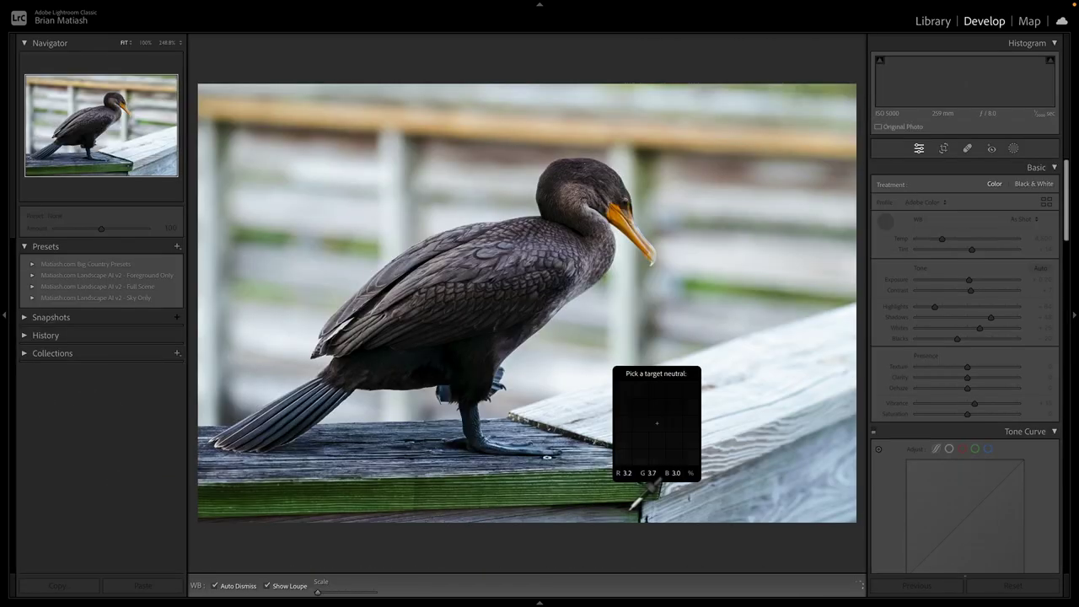
pyautogui.click(682, 486)
pyautogui.press('g')
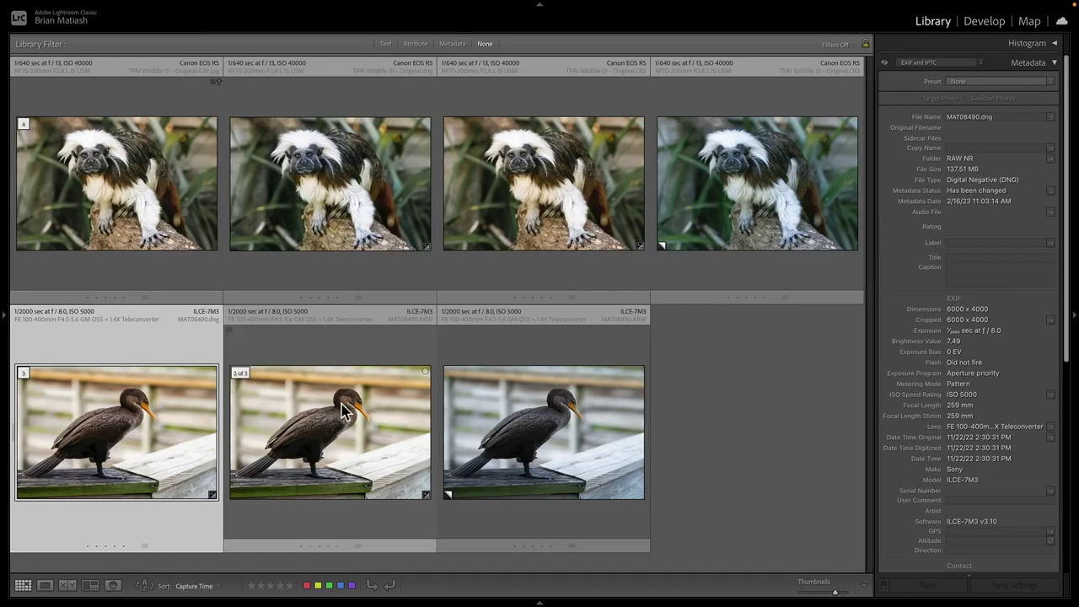
pyautogui.click(345, 426)
pyautogui.keyDown('super'); pyautogui.click(161, 434); pyautogui.keyUp('super')
# Compare both versions at 248.8% over the eye, neck and back feathers, then return to grid
pyautogui.press('c')
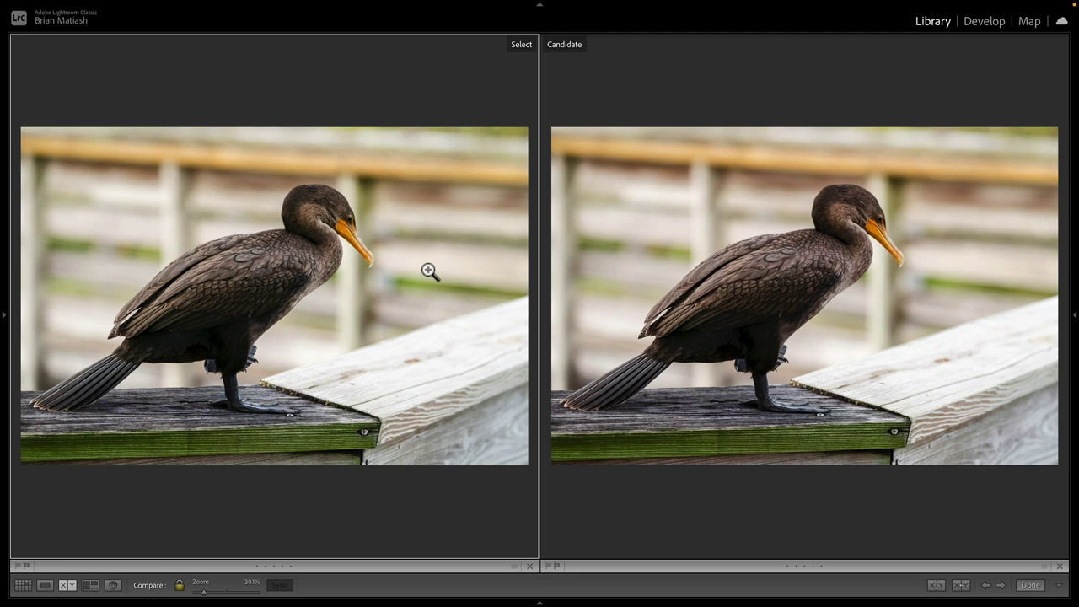
pyautogui.click(344, 210)
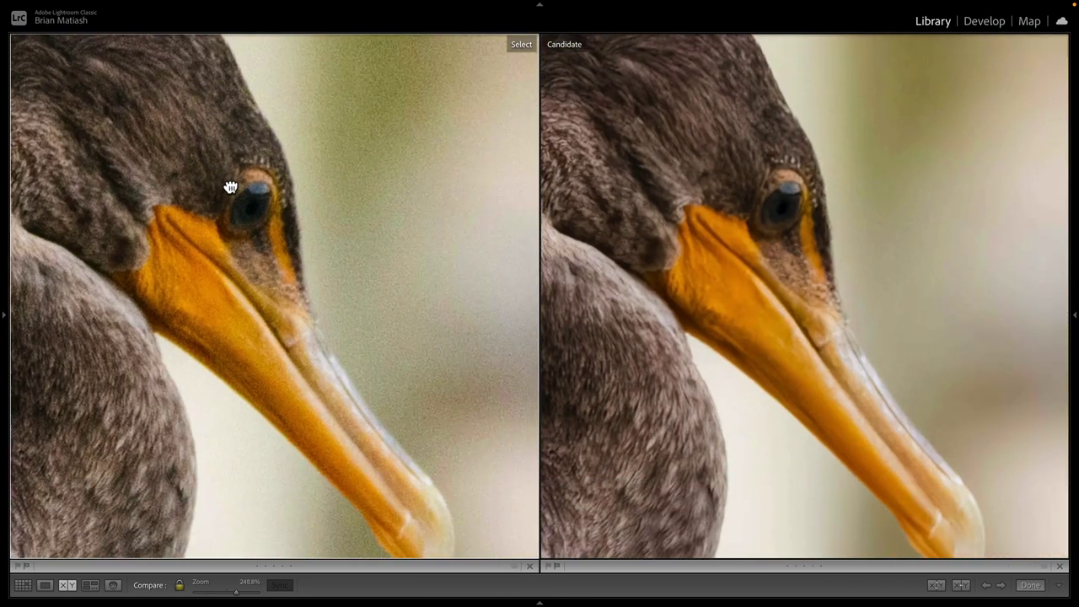
pyautogui.moveTo(226, 184); pyautogui.dragTo(239, 146)
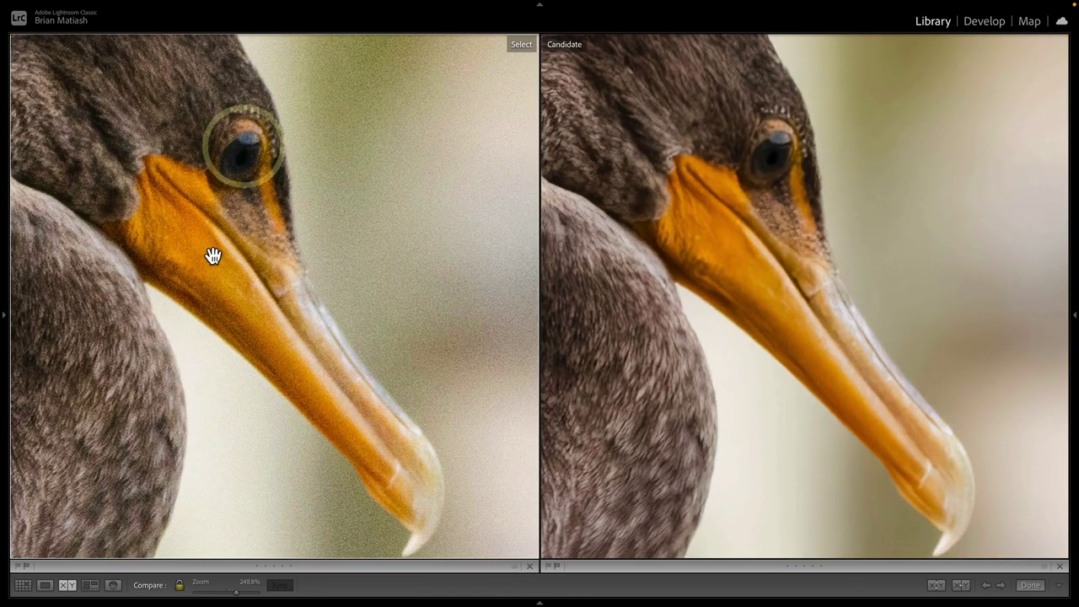
pyautogui.moveTo(212, 255); pyautogui.dragTo(346, 227)
pyautogui.moveTo(148, 415); pyautogui.dragTo(419, 373)
pyautogui.moveTo(347, 376); pyautogui.dragTo(345, 342)
pyautogui.moveTo(233, 244); pyautogui.dragTo(378, 405)
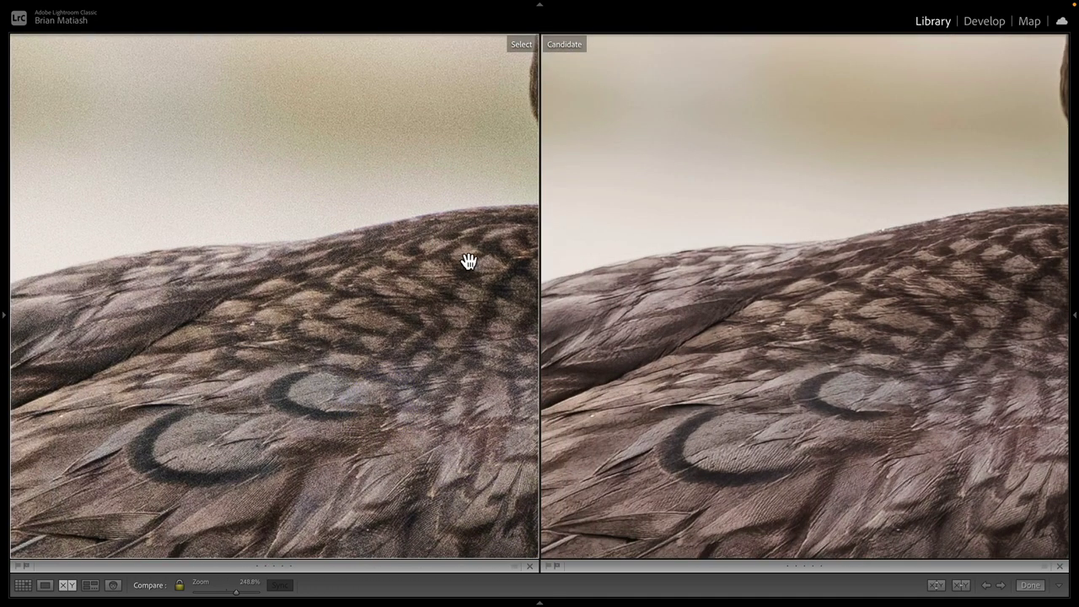
pyautogui.moveTo(469, 263); pyautogui.dragTo(379, 149)
pyautogui.moveTo(327, 427); pyautogui.dragTo(312, 383)
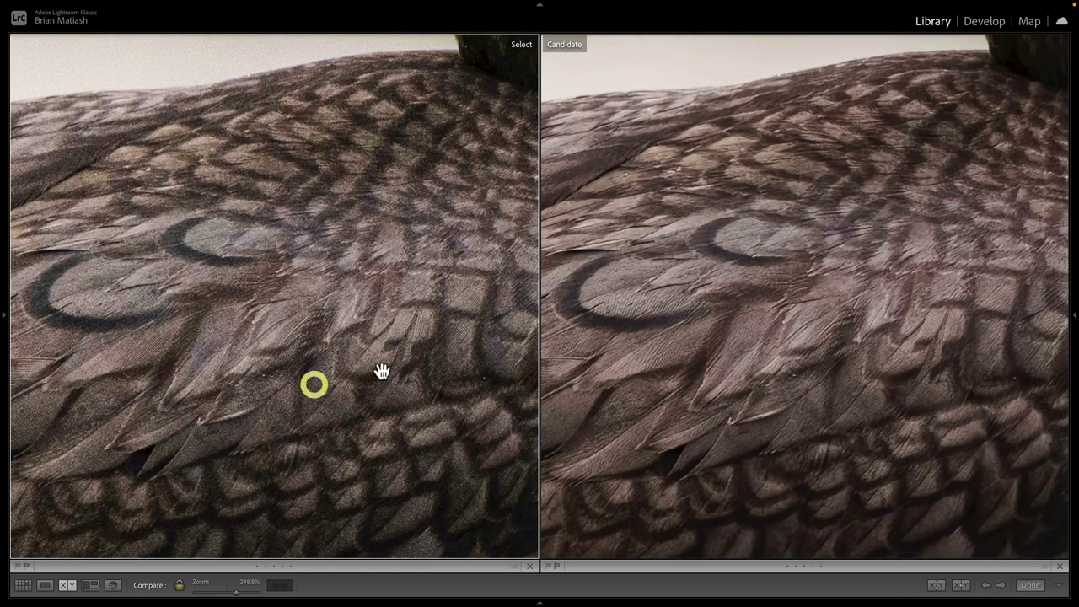
pyautogui.click(307, 351)
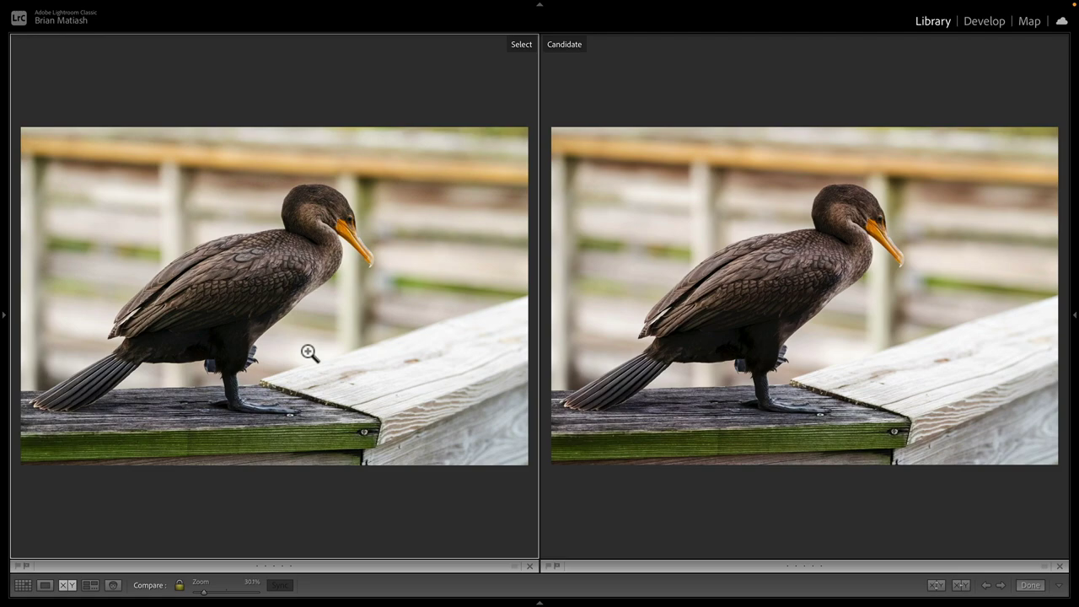
pyautogui.press('g')
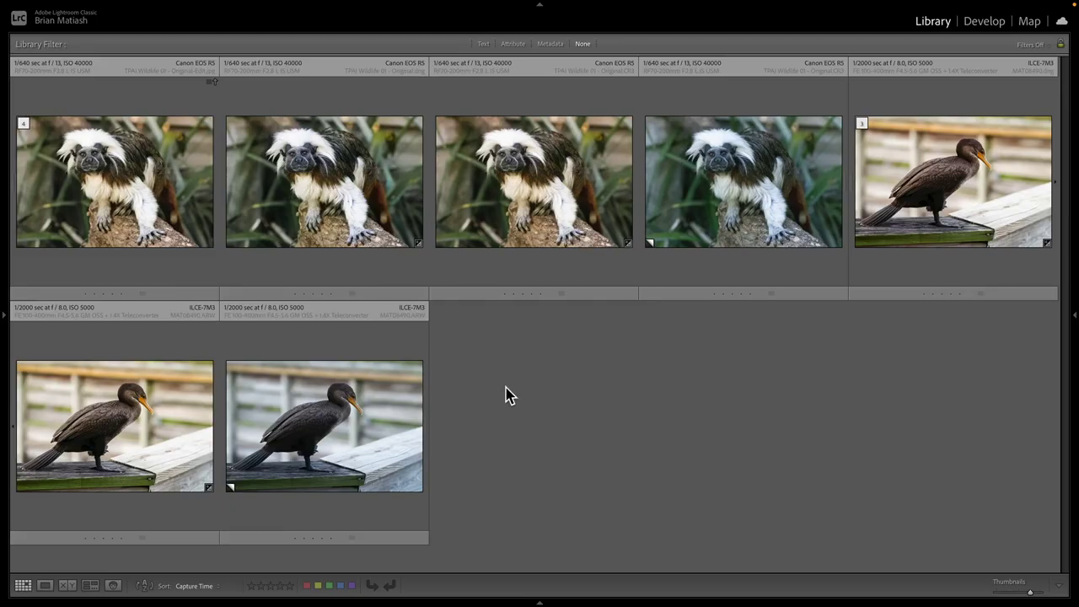
# Select both cormorant photos and sync the Basic and Tone Curve edits onto the virtual copy
pyautogui.doubleClick(358, 424)
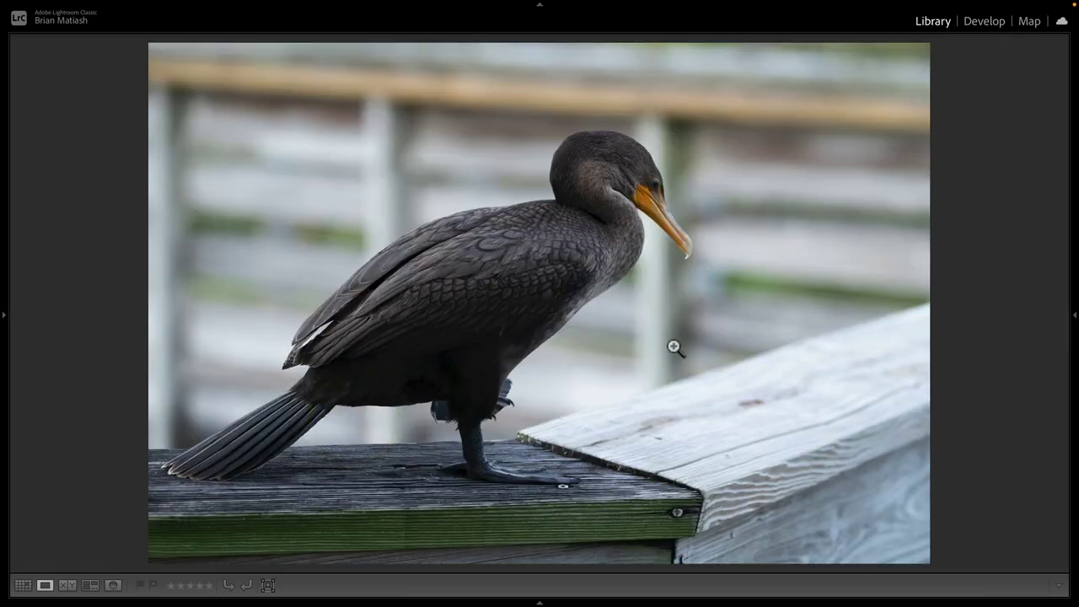
pyautogui.press('g')
pyautogui.click(767, 379)
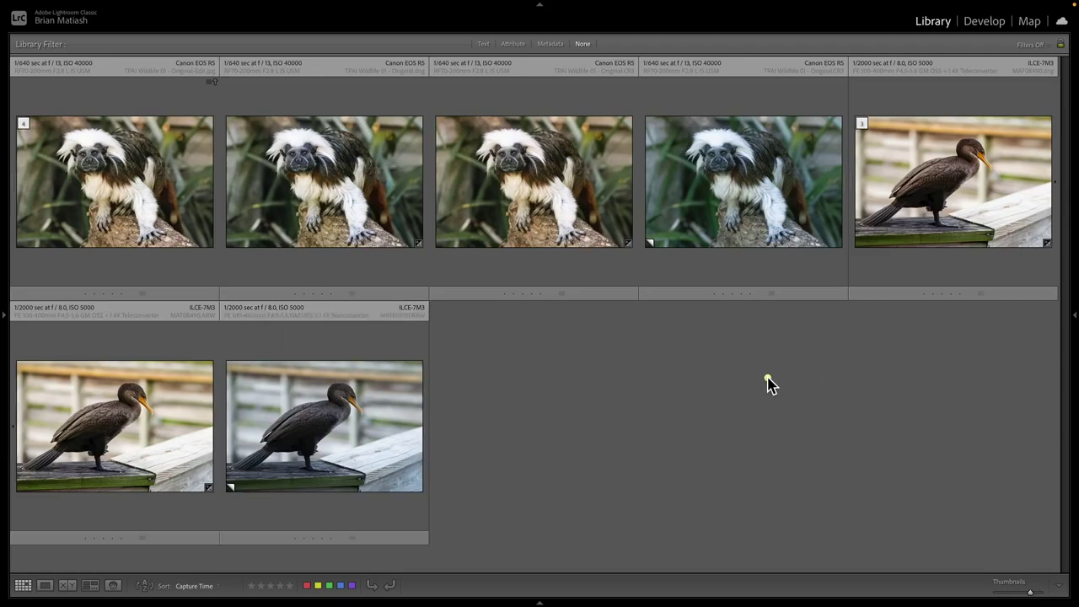
pyautogui.click(177, 403)
pyautogui.keyDown('ctrl'); pyautogui.click(333, 420); pyautogui.keyUp('ctrl')
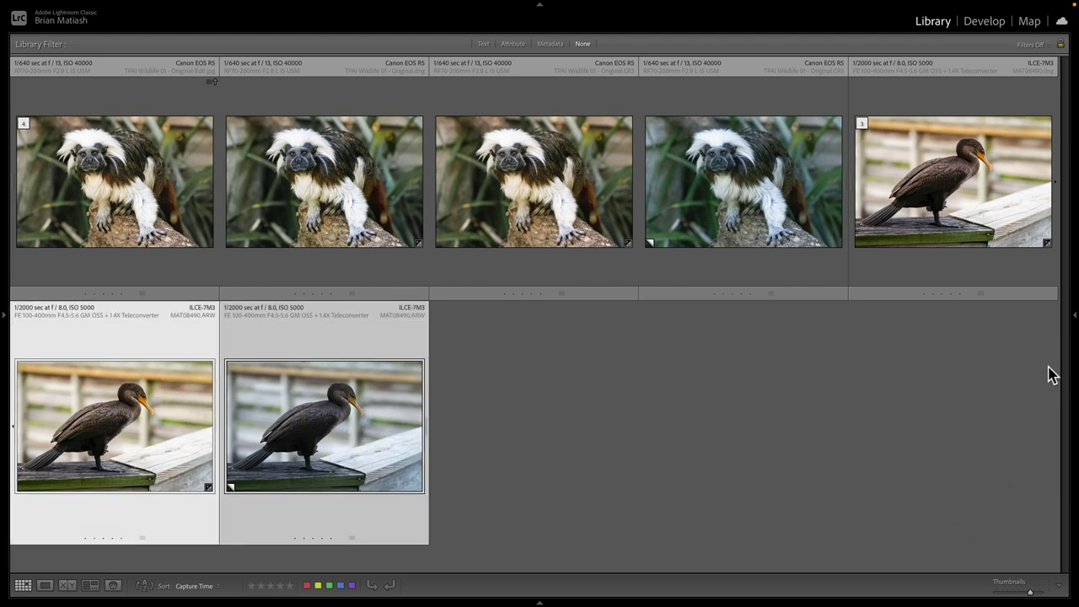
pyautogui.click(1075, 322)
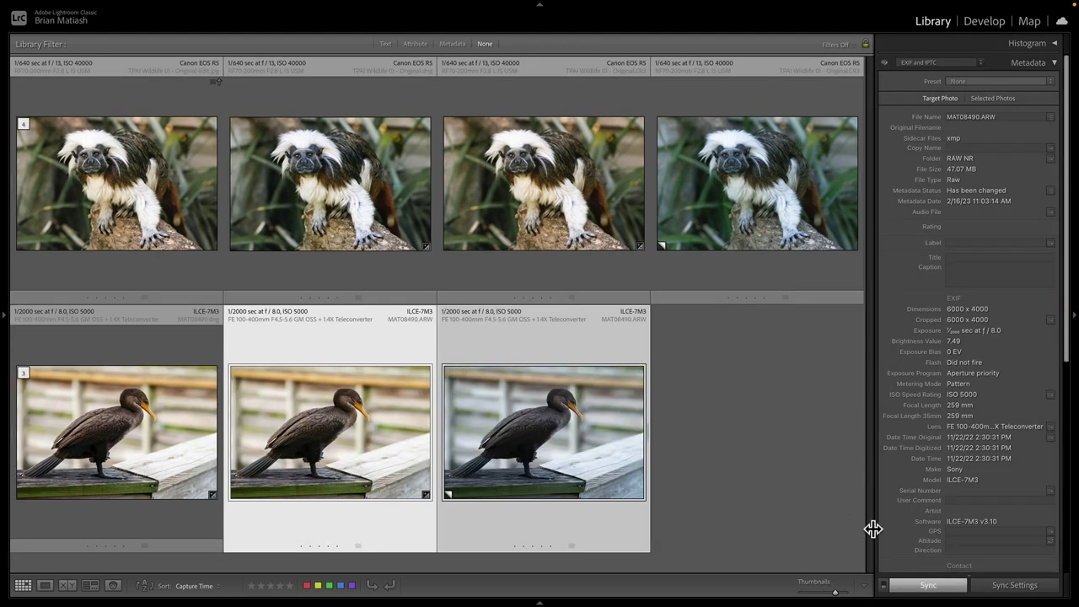
pyautogui.click(1012, 584)
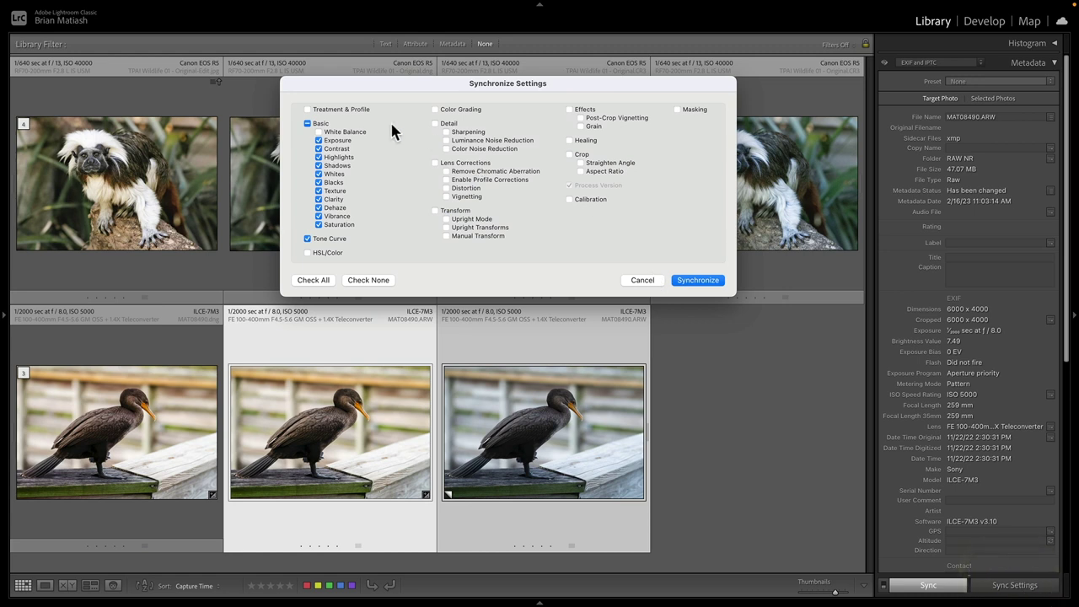
pyautogui.click(697, 279)
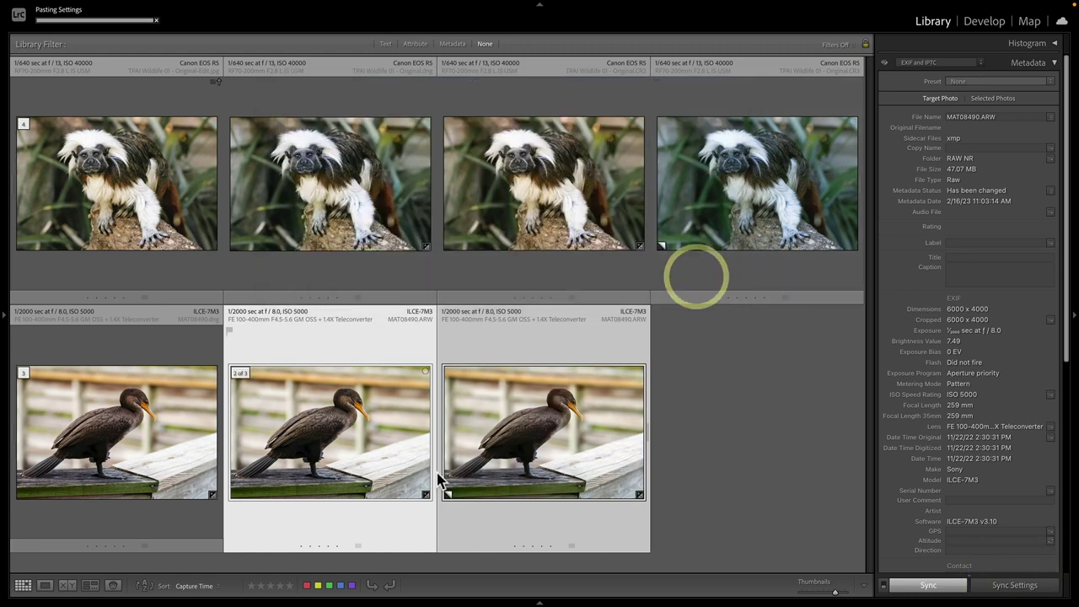
pyautogui.click(730, 433)
# Open the cormorant virtual copy in Develop, zoomed in on its head and beak
pyautogui.doubleClick(561, 432)
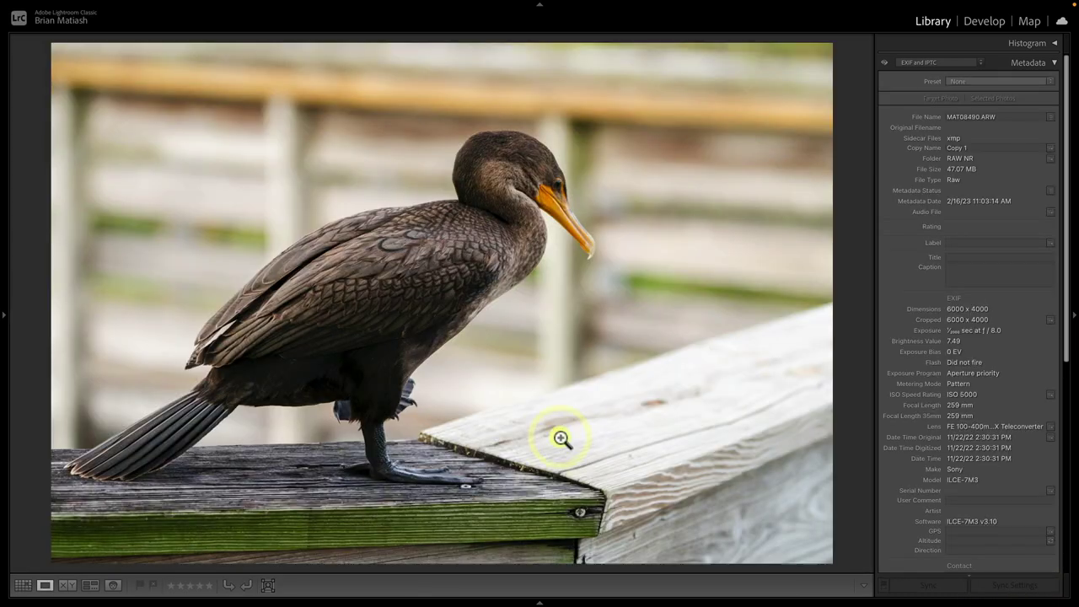
pyautogui.click(992, 21)
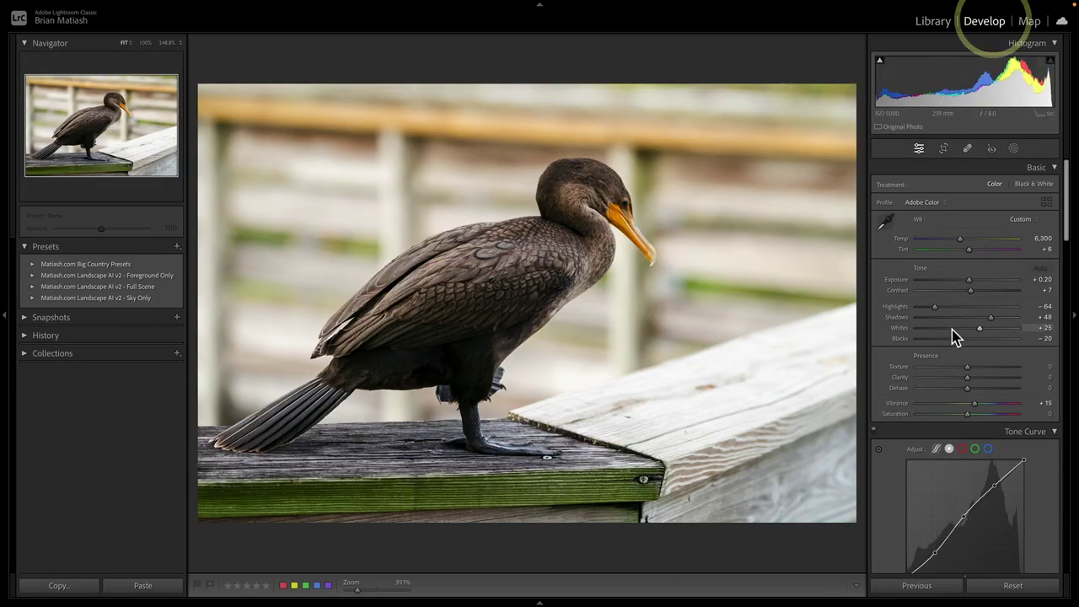
pyautogui.scroll(-15, 955, 337)
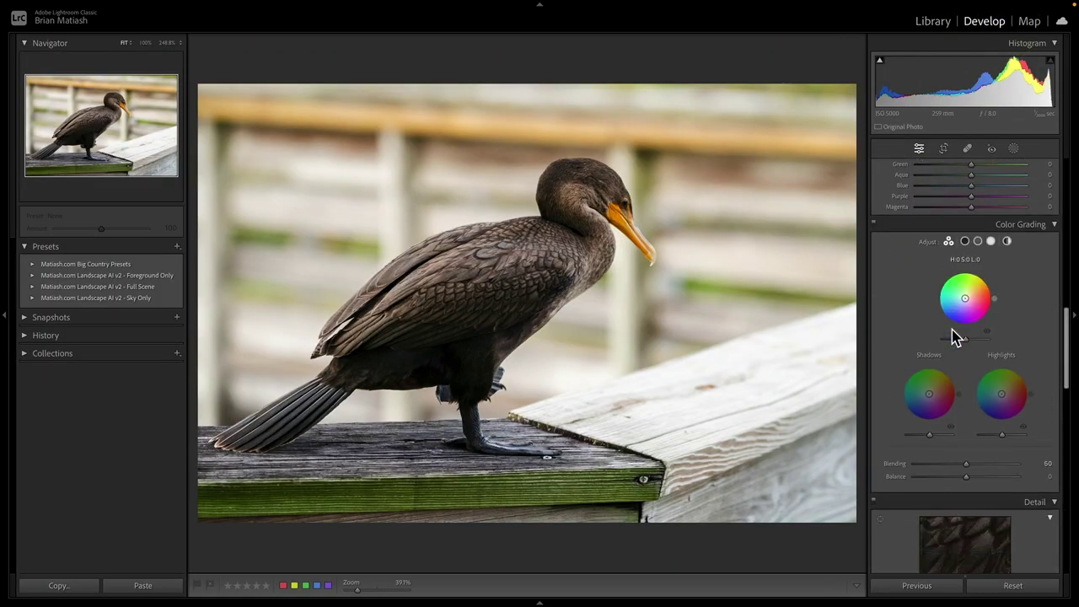
pyautogui.scroll(-5, 956, 338)
pyautogui.scroll(3, 955, 337)
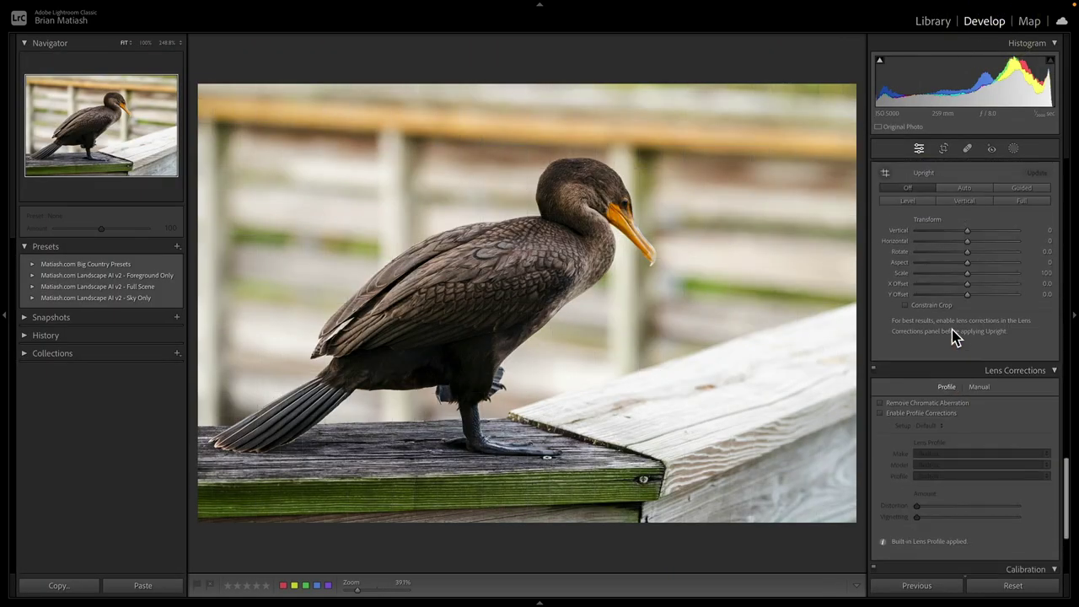
pyautogui.scroll(8, 956, 337)
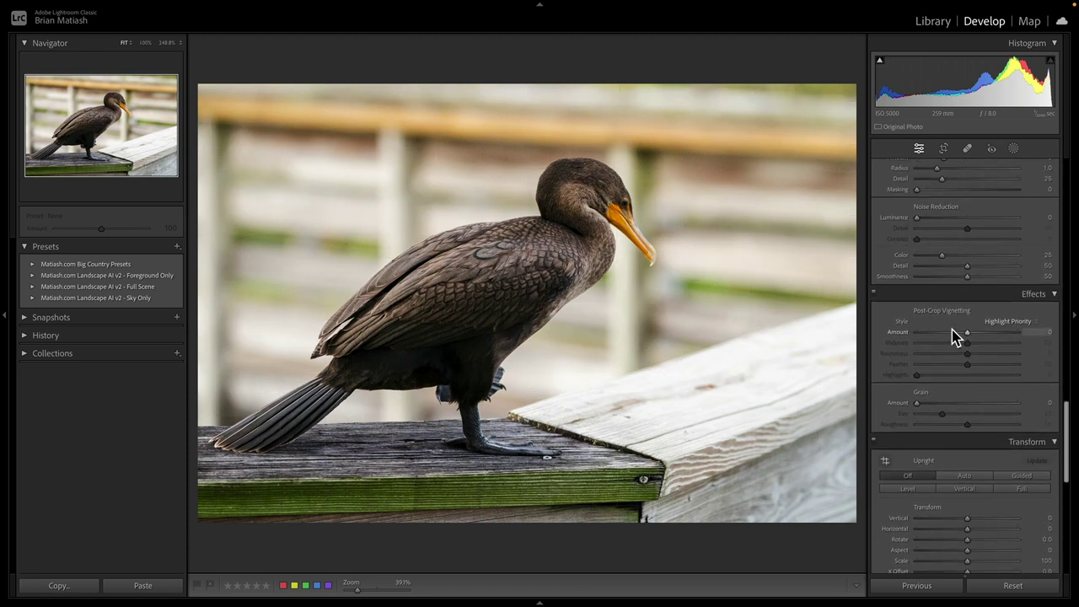
pyautogui.scroll(1, 956, 338)
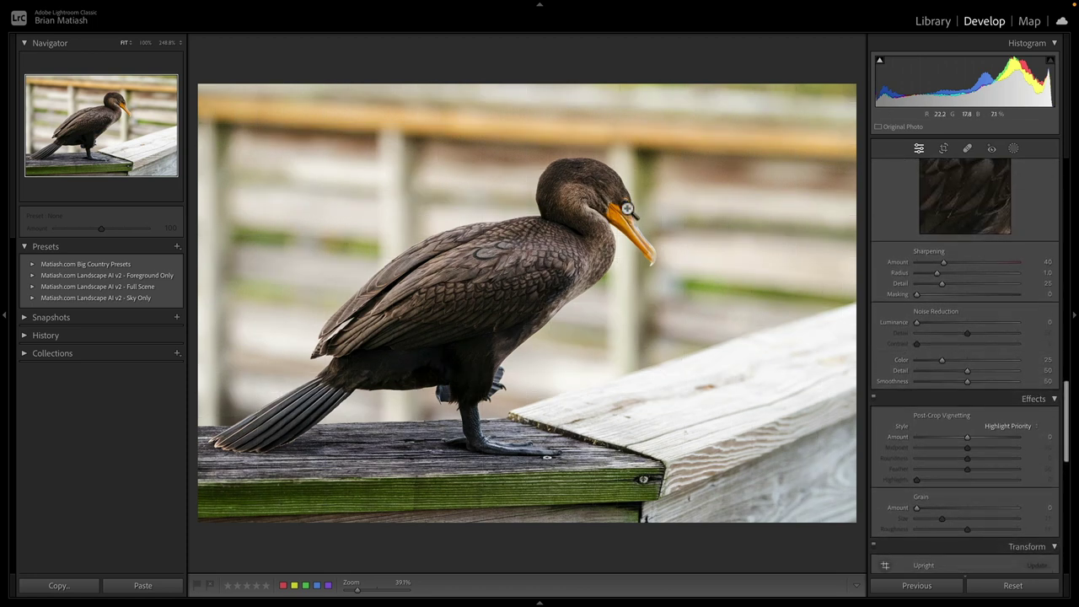
pyautogui.click(643, 203)
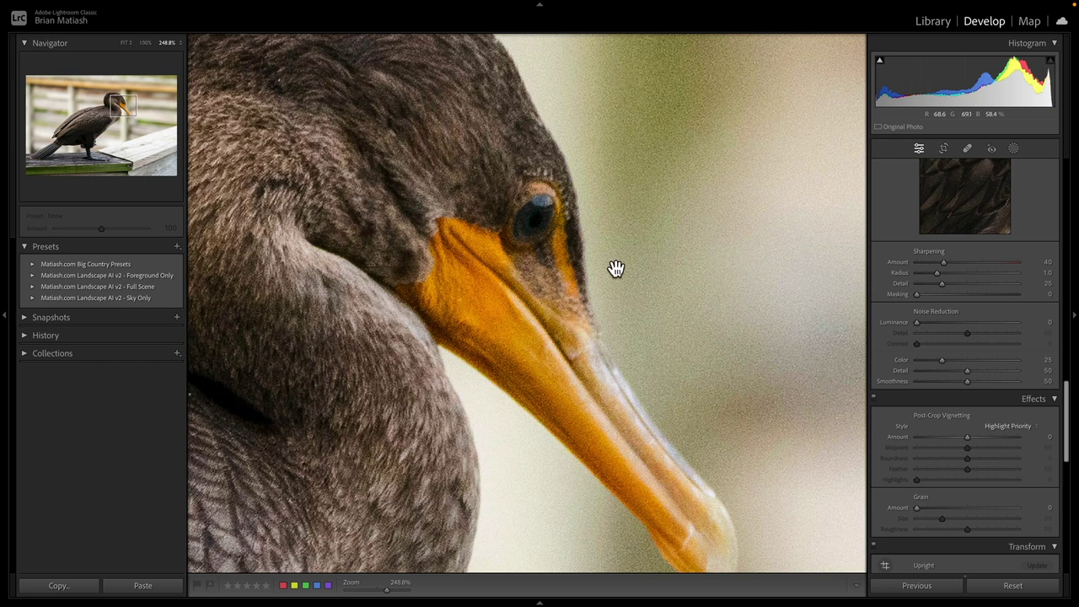
pyautogui.moveTo(617, 272); pyautogui.dragTo(612, 188)
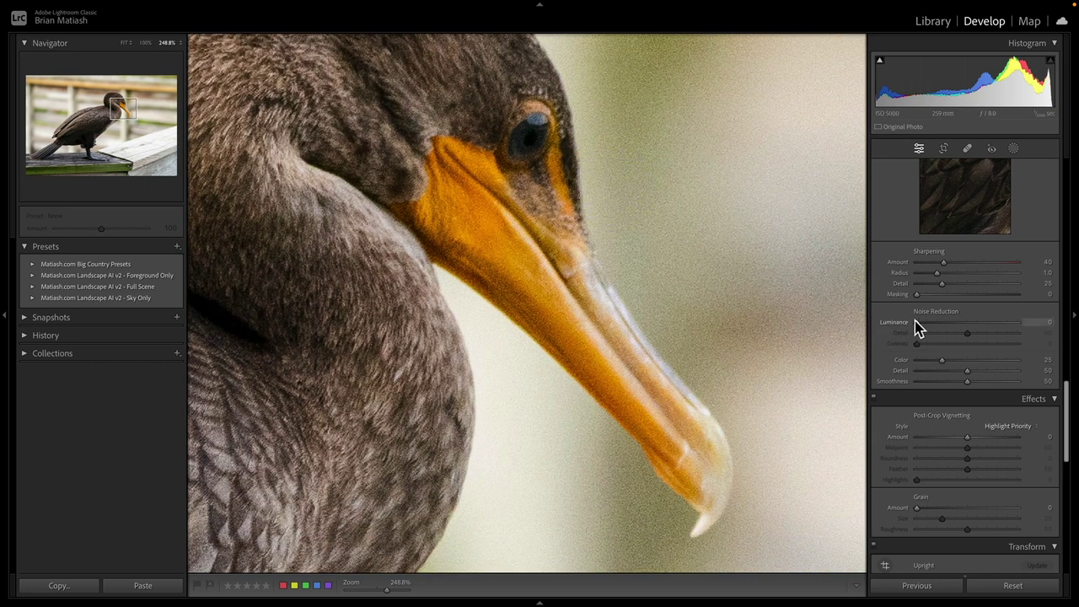
# Set Luminance 95, Detail 86, Contrast 16, then inspect the back feathers up close
pyautogui.moveTo(915, 320); pyautogui.dragTo(919, 320)
pyautogui.click(1011, 321)
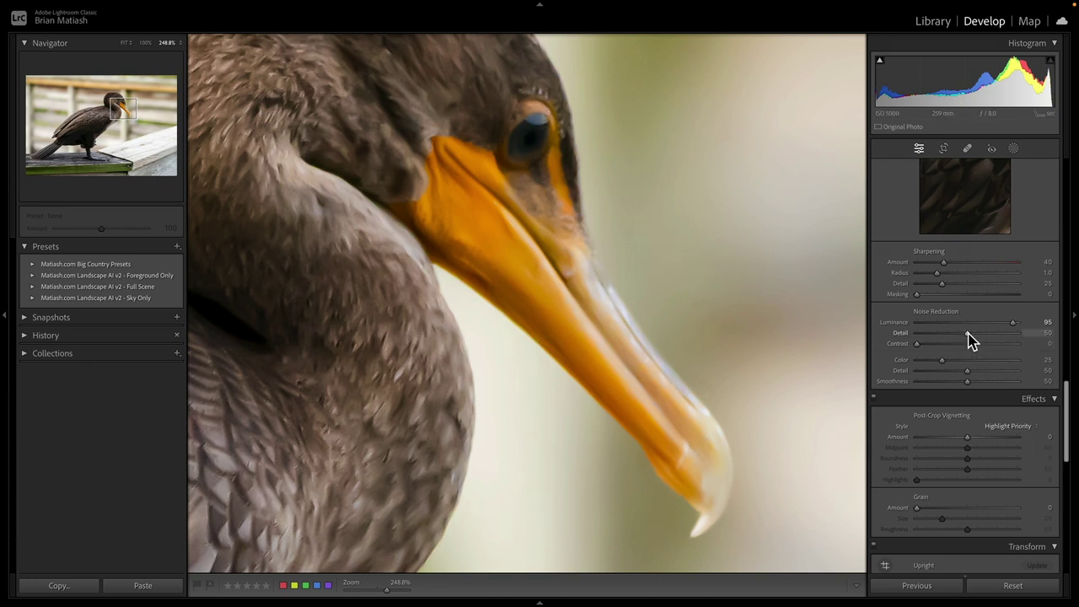
pyautogui.moveTo(969, 339); pyautogui.dragTo(976, 339)
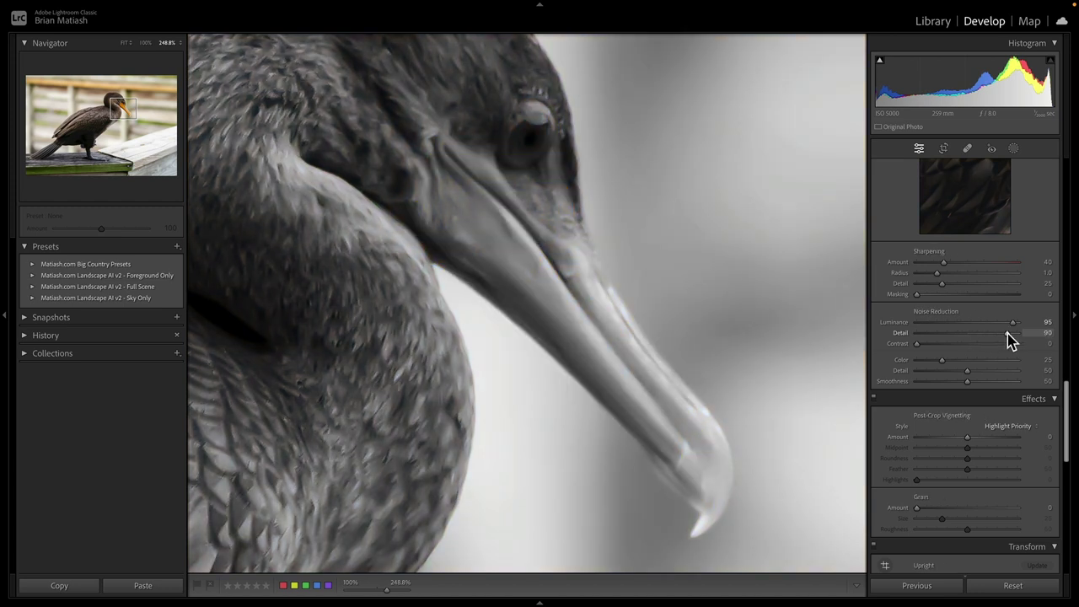
pyautogui.moveTo(1009, 341); pyautogui.dragTo(1004, 337)
pyautogui.moveTo(918, 351); pyautogui.dragTo(933, 348)
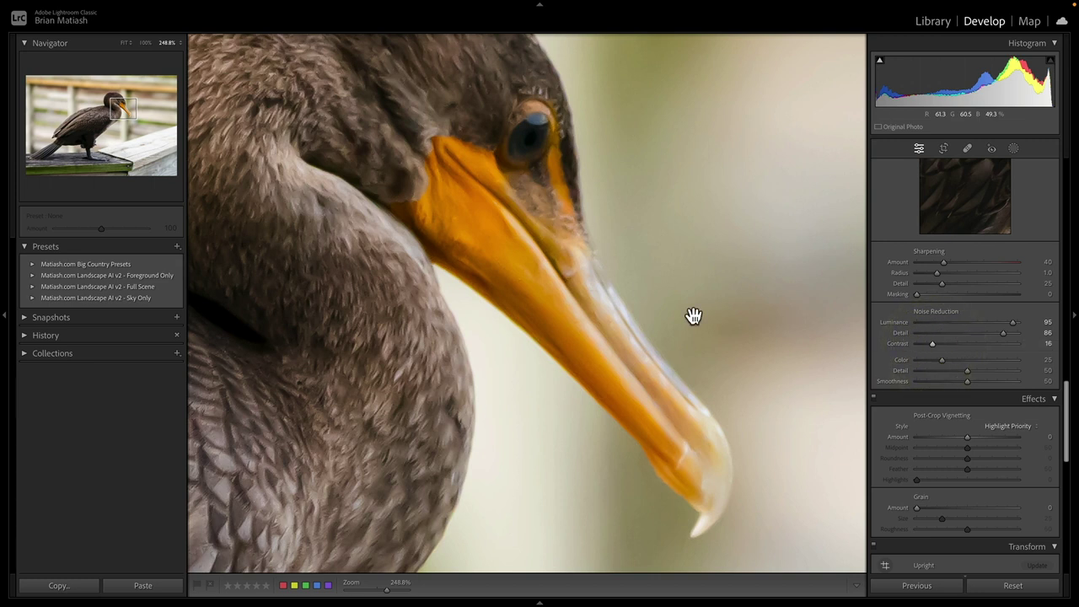
pyautogui.click(526, 294)
pyautogui.click(634, 210)
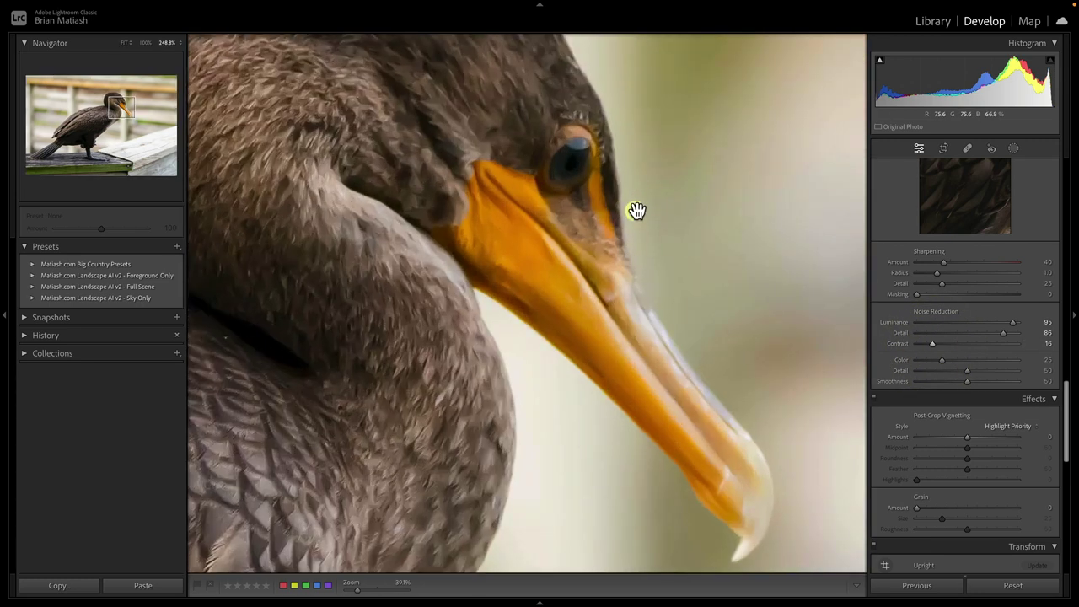
pyautogui.moveTo(429, 253); pyautogui.dragTo(744, 133)
pyautogui.moveTo(498, 270); pyautogui.dragTo(674, 277)
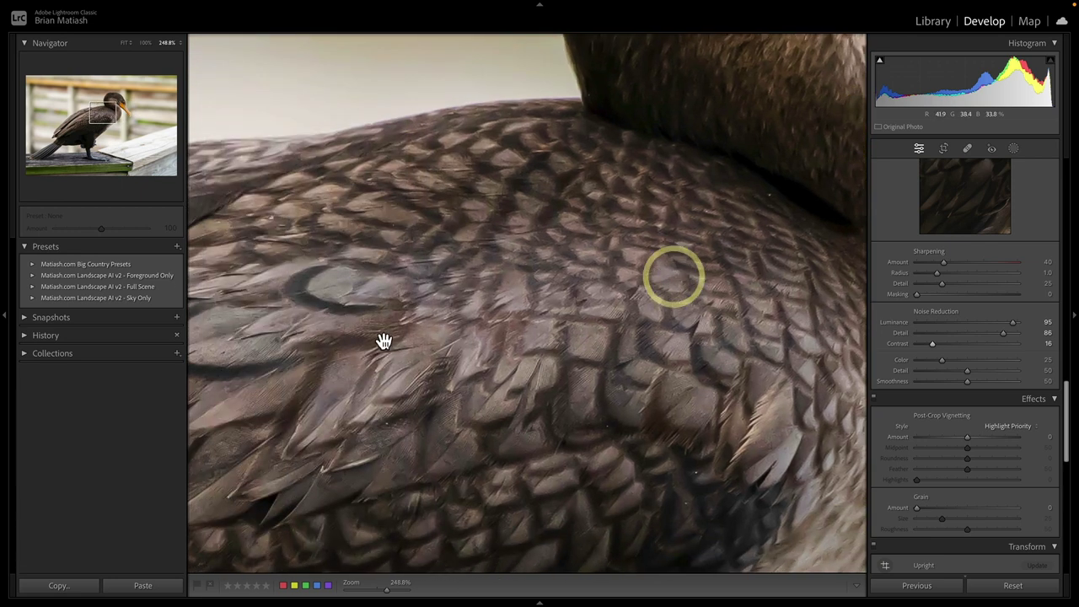
# Show both cormorants side by side with panels hidden, zoomed in on the feather rings
pyautogui.click(551, 305)
pyautogui.press('g')
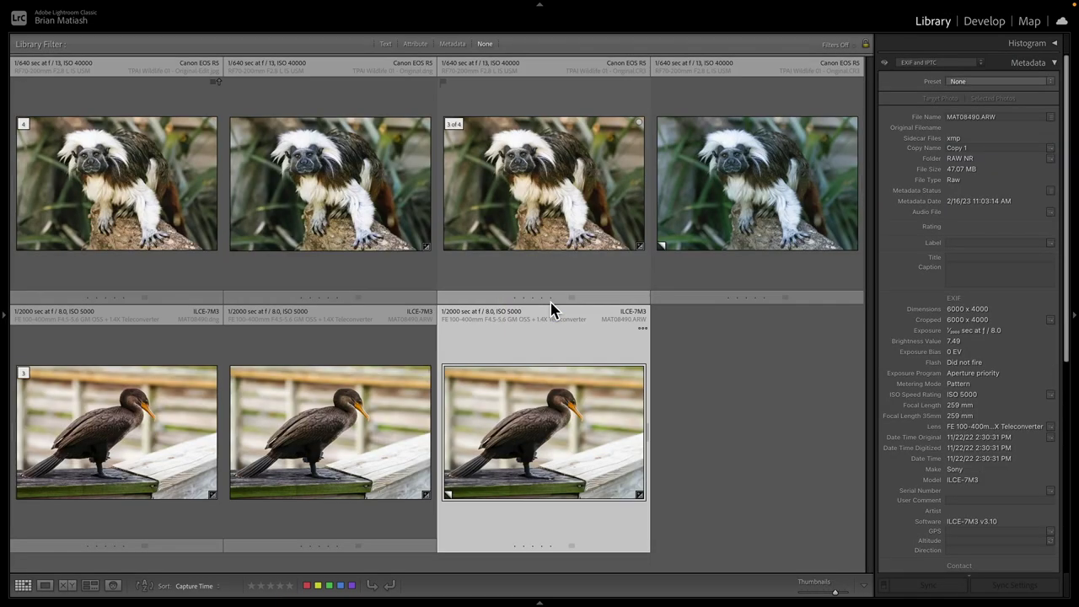
pyautogui.keyDown('ctrl'); pyautogui.click(98, 417); pyautogui.keyUp('ctrl')
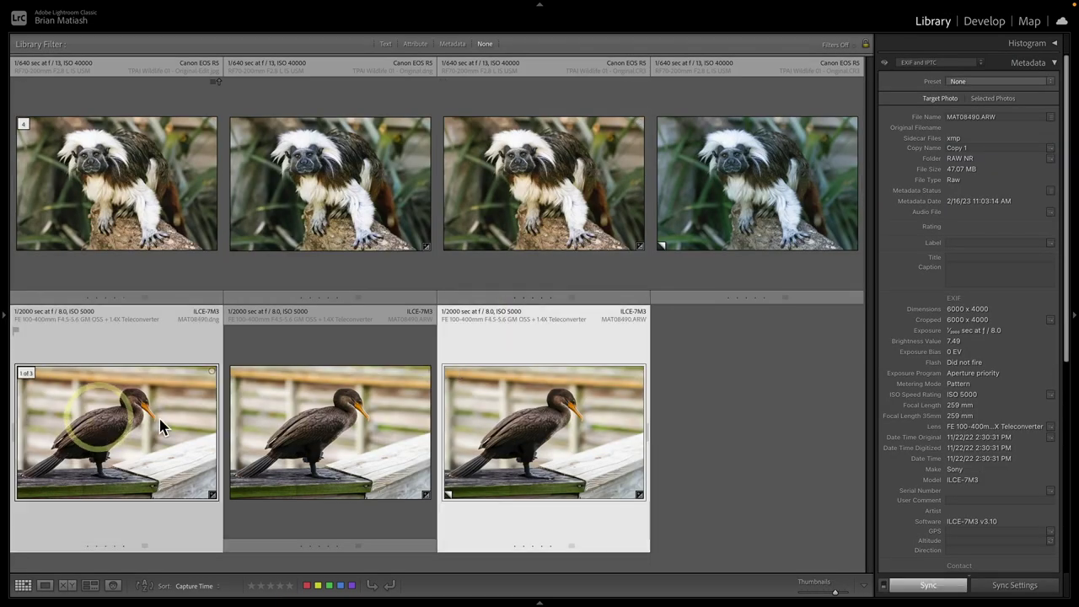
pyautogui.press('c')
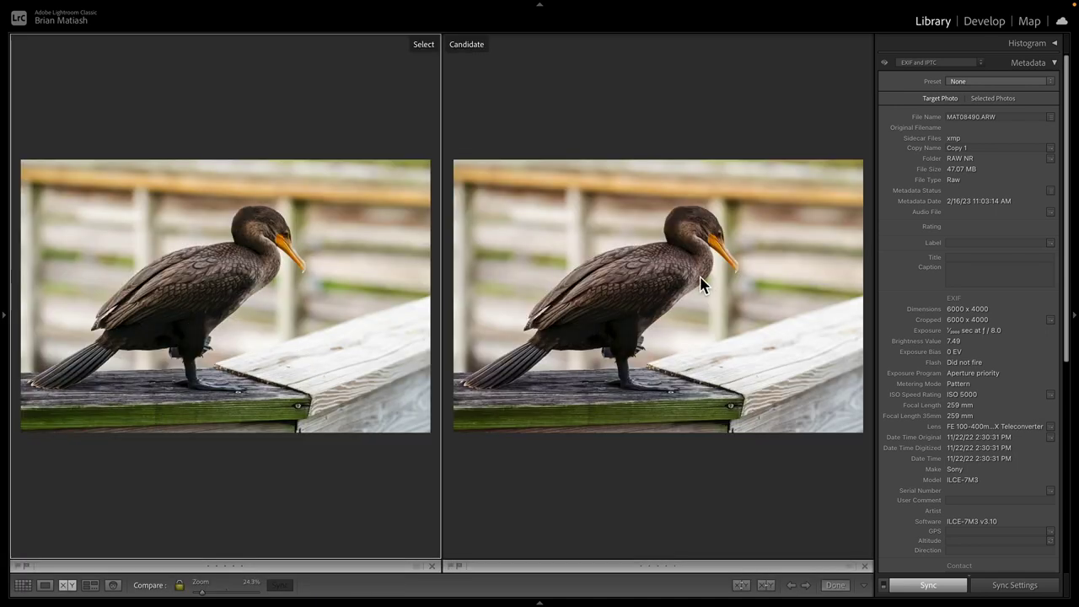
pyautogui.press('Tab')
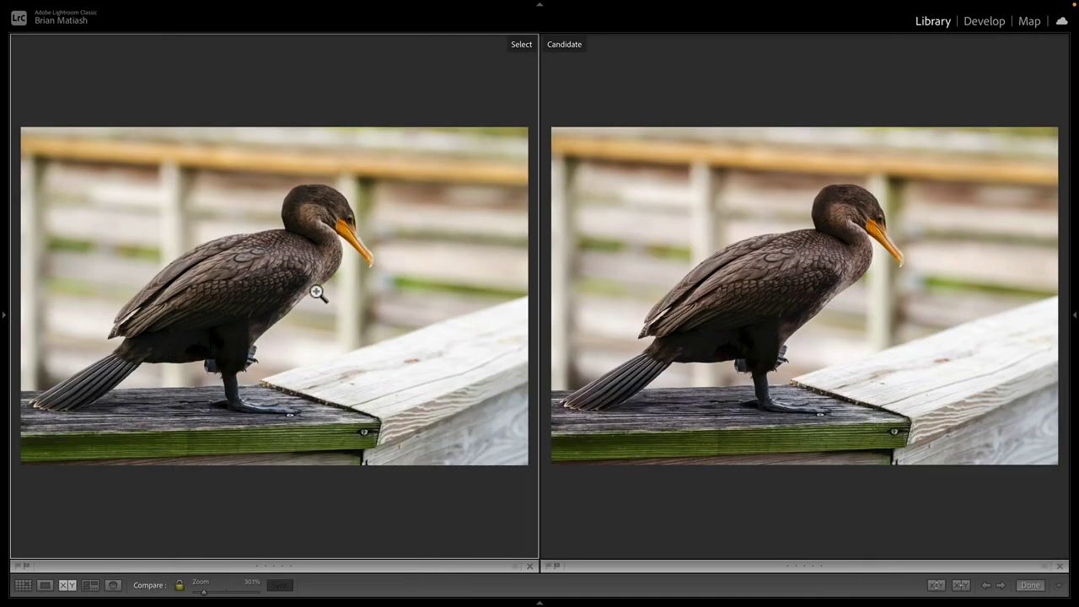
pyautogui.click(296, 277)
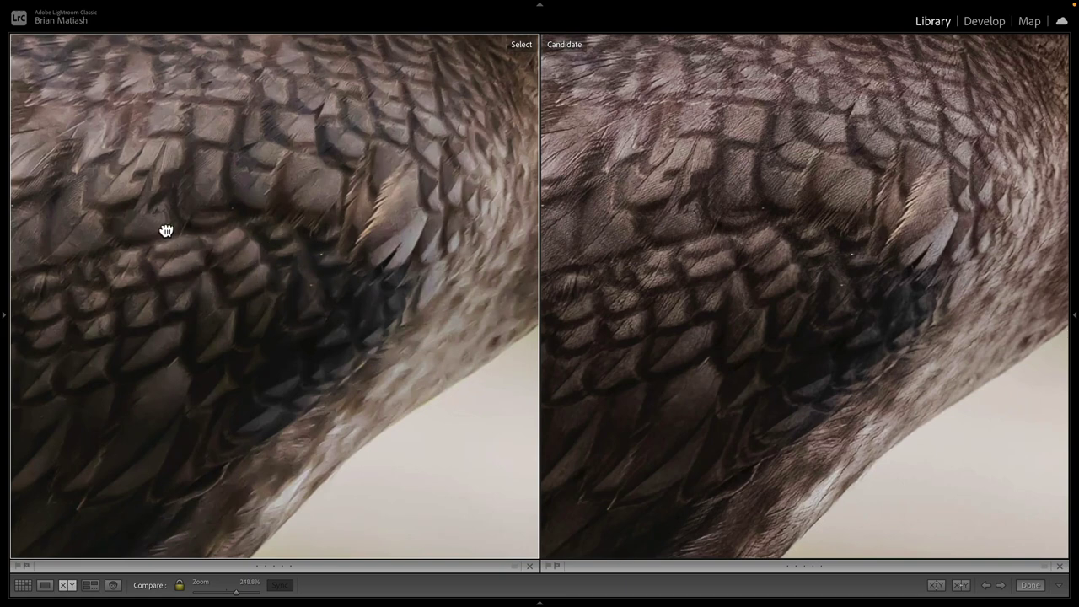
pyautogui.moveTo(163, 231); pyautogui.dragTo(312, 355)
pyautogui.moveTo(242, 265); pyautogui.dragTo(387, 270)
# Pan both close-ups to the neck, head and beak, then back to the back feathers
pyautogui.moveTo(494, 205); pyautogui.dragTo(169, 295)
pyautogui.moveTo(435, 188); pyautogui.dragTo(244, 385)
pyautogui.moveTo(422, 224); pyautogui.dragTo(181, 225)
pyautogui.moveTo(306, 313); pyautogui.dragTo(230, 243)
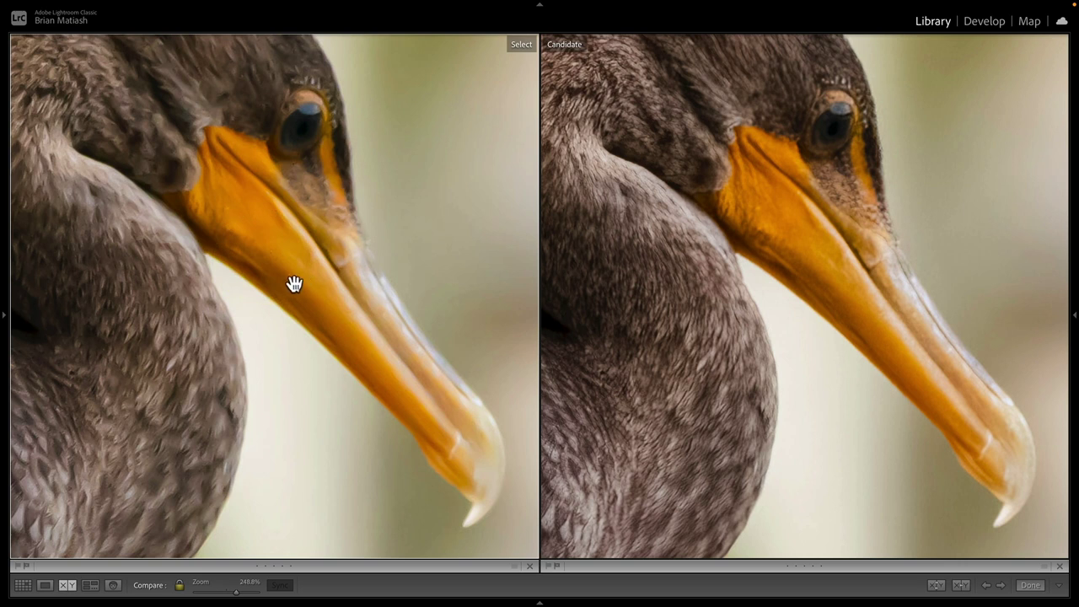
pyautogui.moveTo(183, 287); pyautogui.dragTo(504, 287)
pyautogui.moveTo(155, 430); pyautogui.dragTo(381, 361)
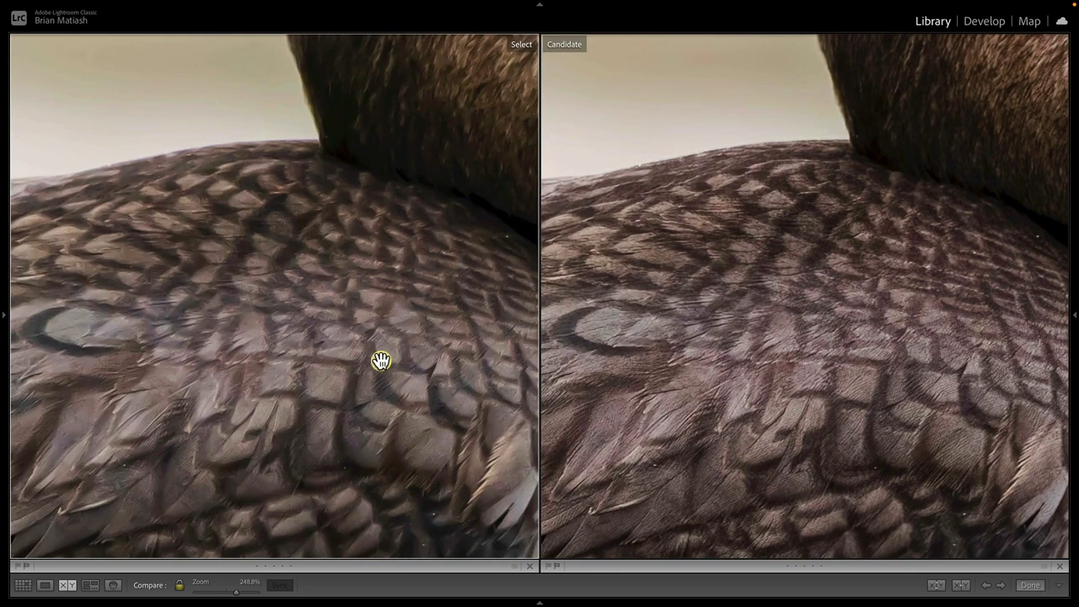